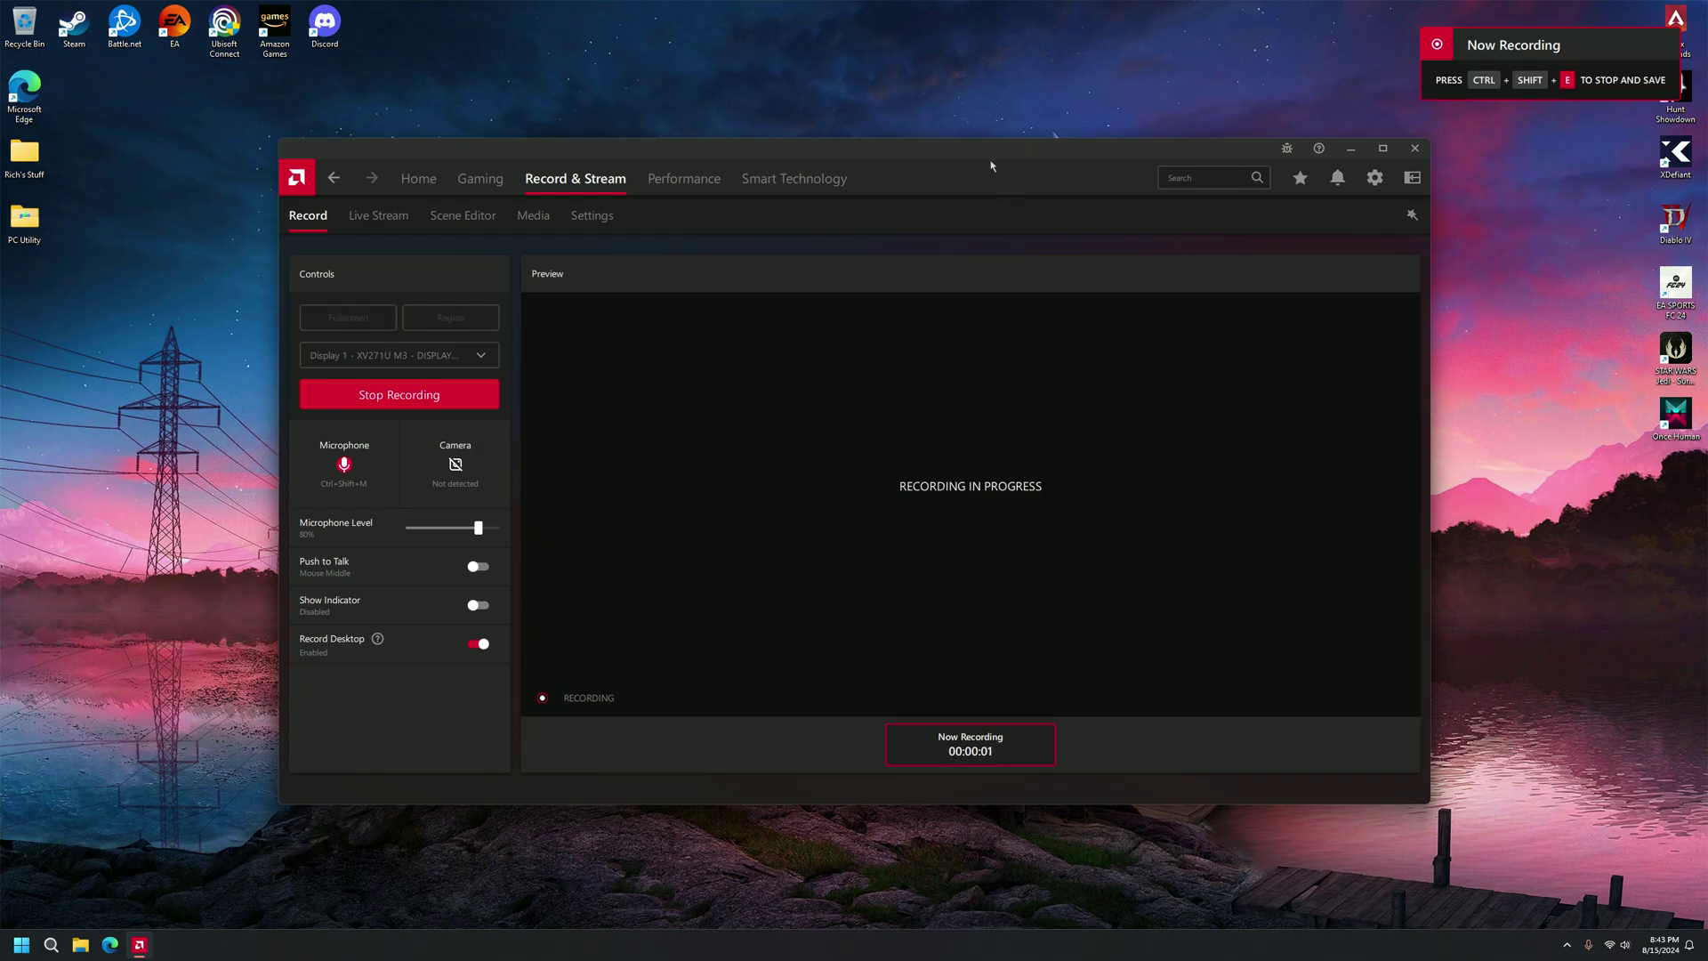
Step: Nudge the Adrenalin window slightly, then minimize it to reveal the desktop
{"action": "left_click_drag", "start_coordinate": [980, 147], "coordinate": [989, 161]}
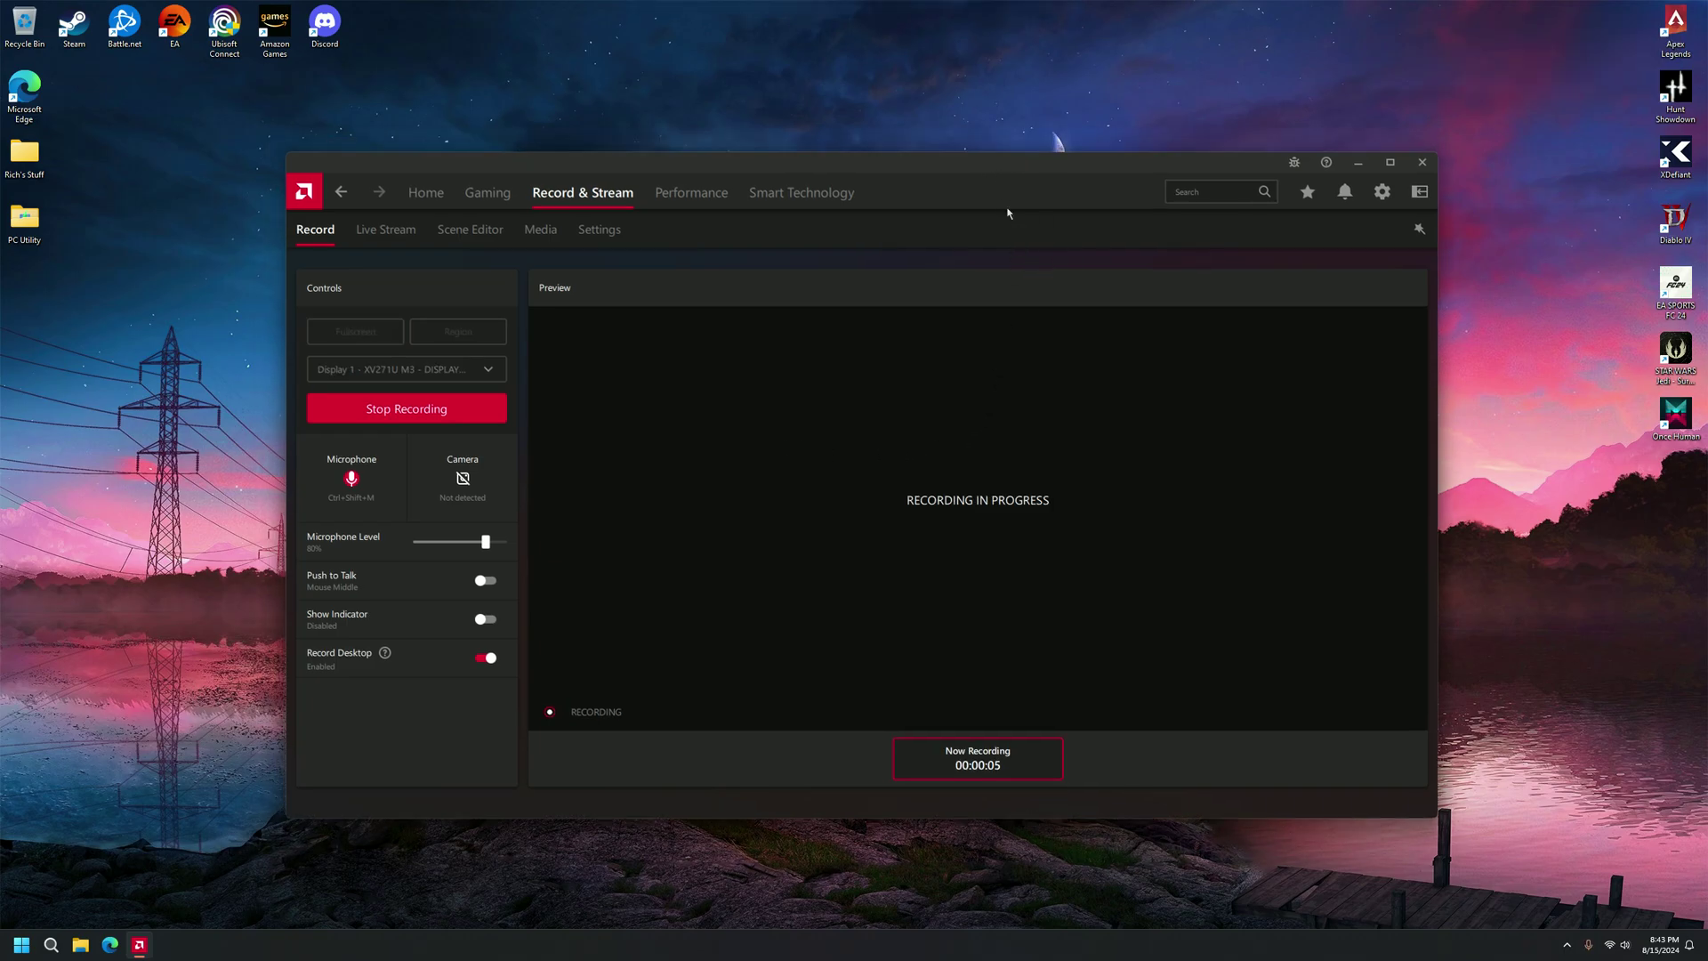
{"action": "left_click", "coordinate": [1359, 162]}
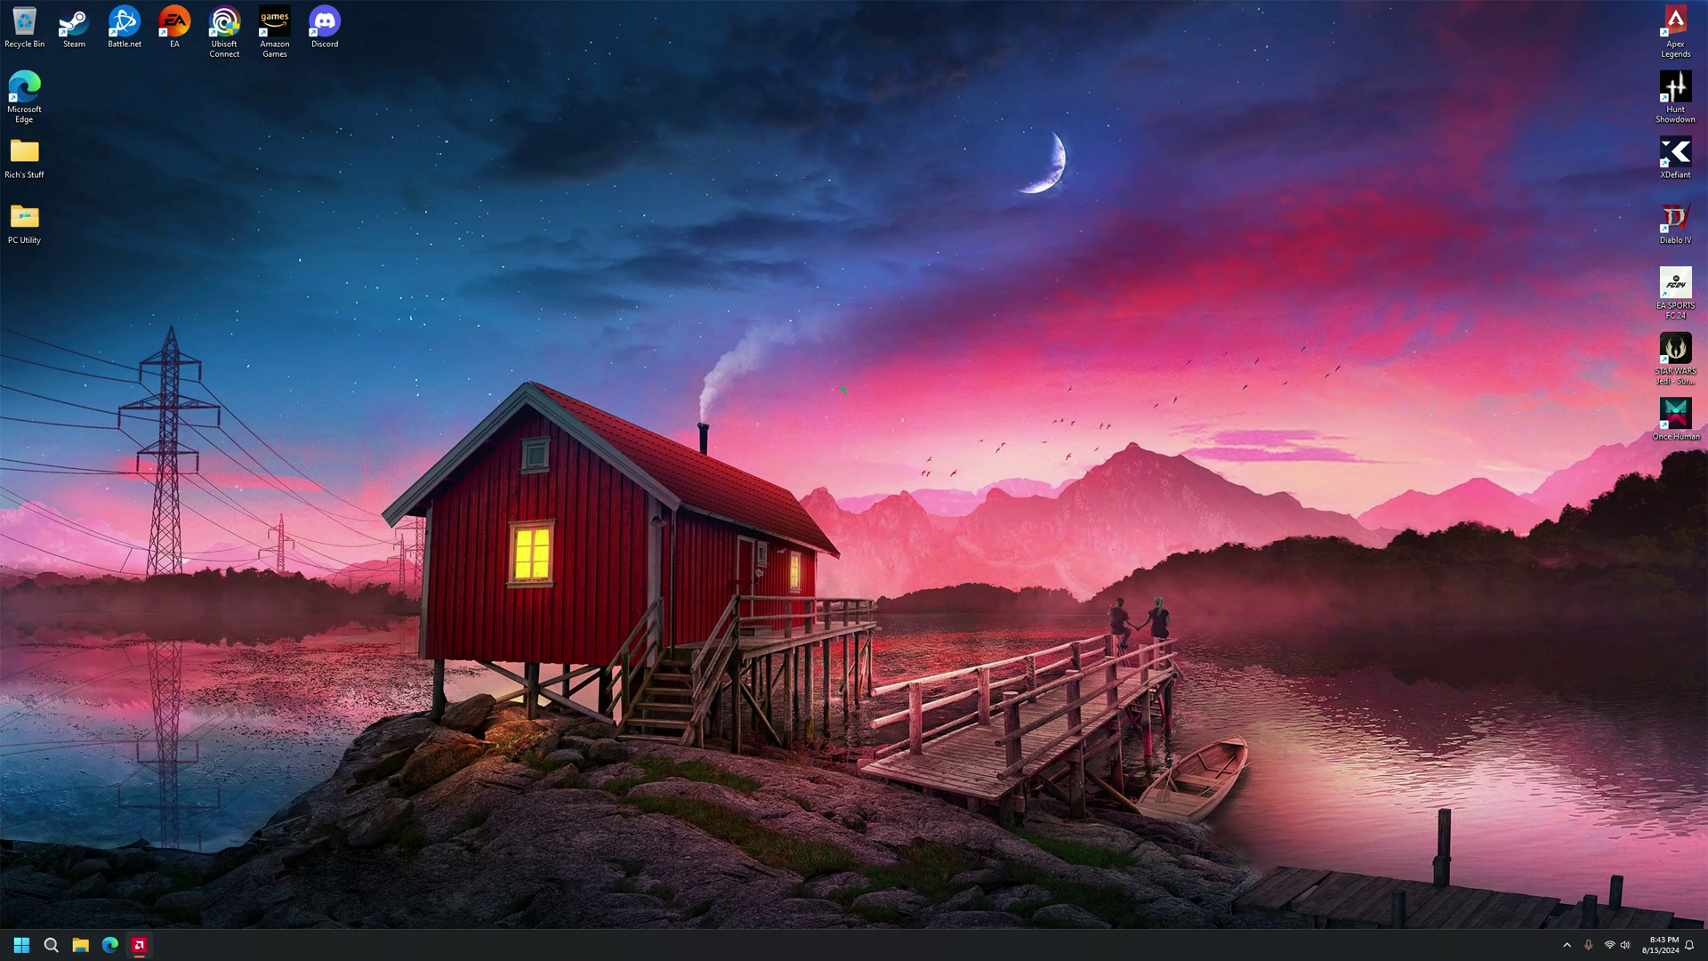
Step: Relaunch Adrenalin from the desktop right-click menu and land on its Home page
{"action": "right_click", "coordinate": [838, 386]}
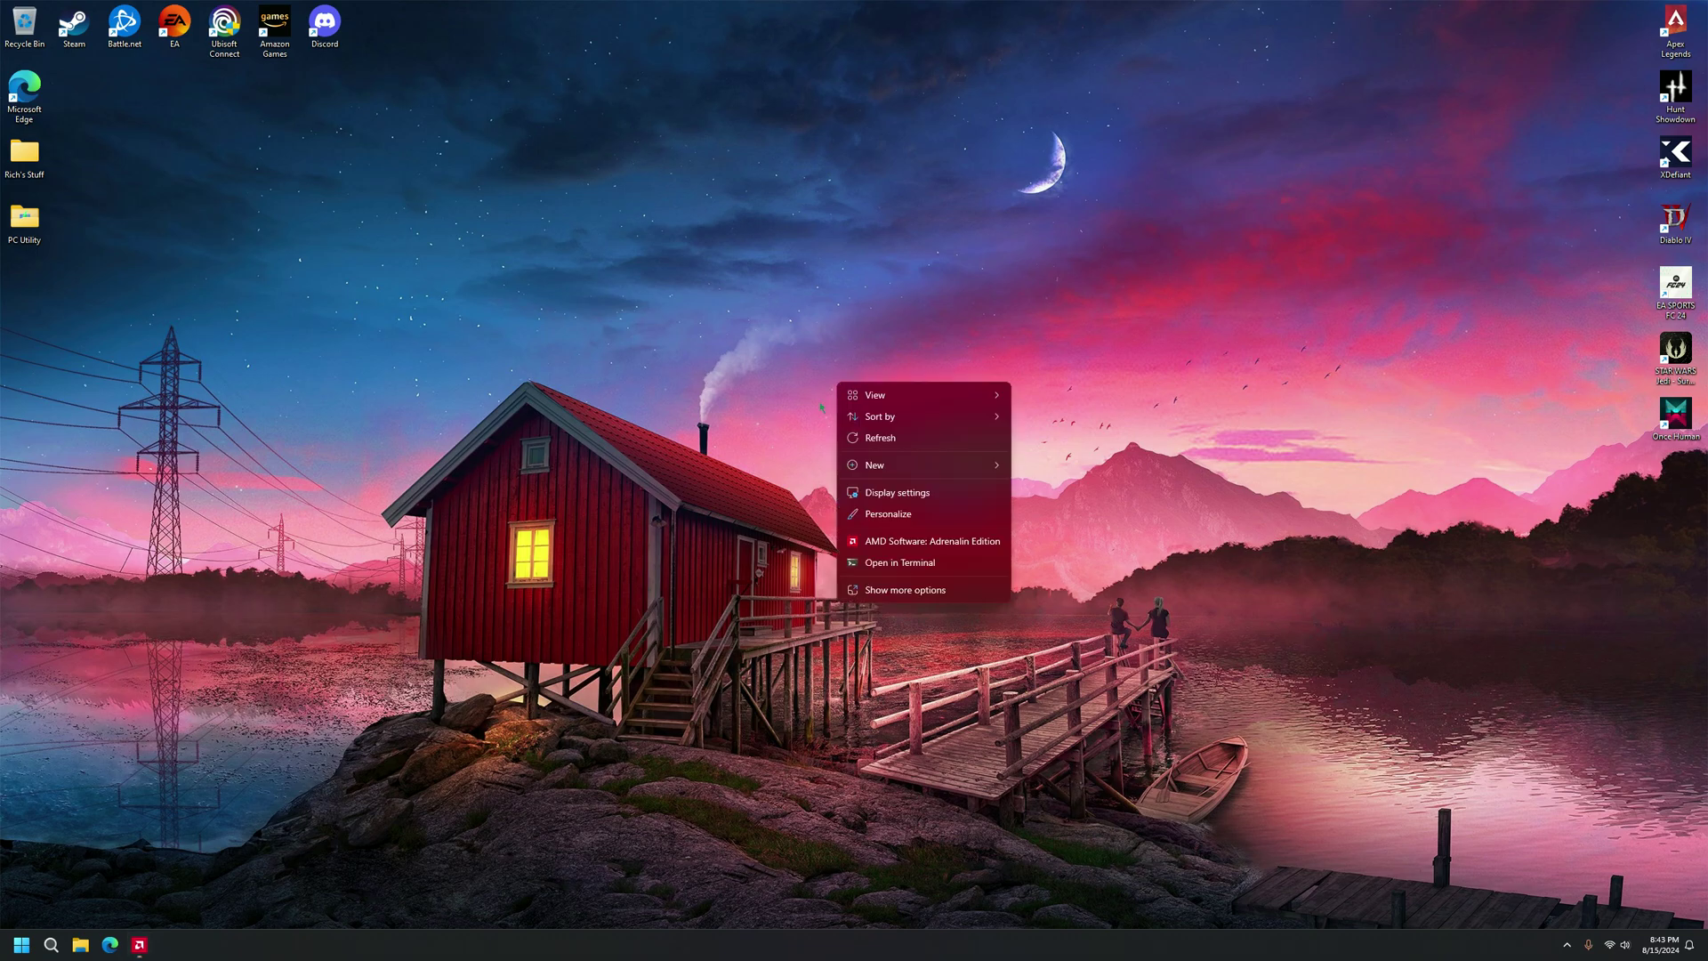
{"action": "left_click", "coordinate": [950, 545]}
{"action": "left_click", "coordinate": [427, 193]}
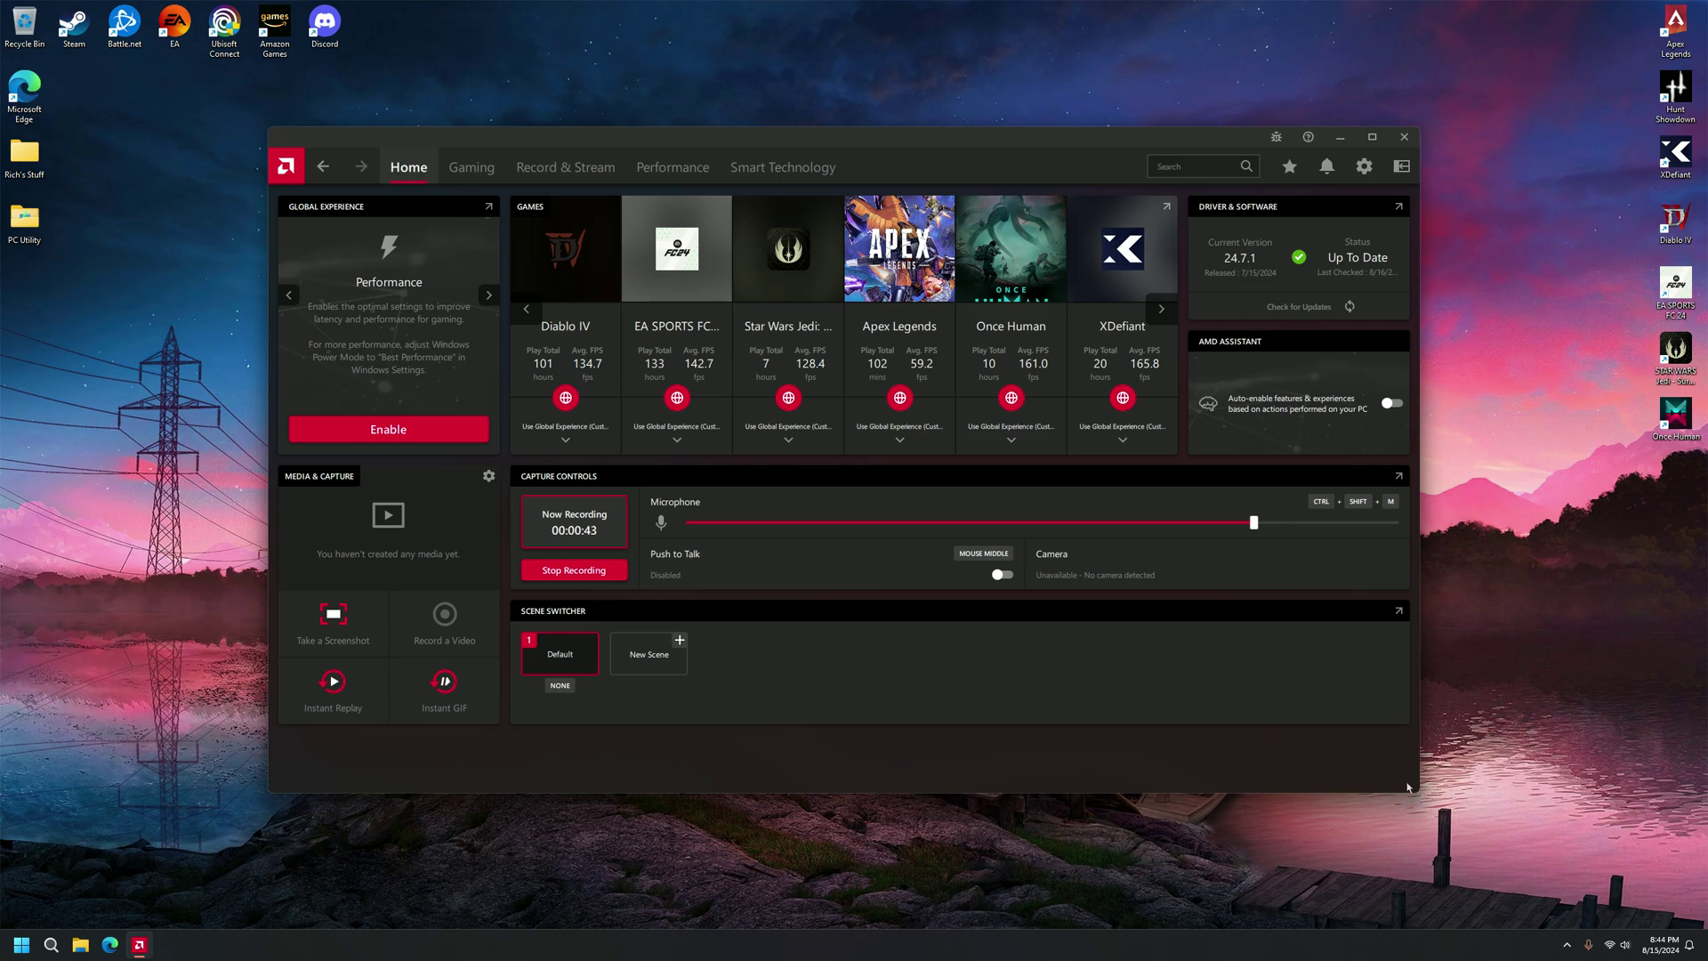
Step: Enlarge and reposition the window, confirm the driver is up to date, then open Settings > System
{"action": "left_click_drag", "start_coordinate": [1419, 792], "coordinate": [1445, 849]}
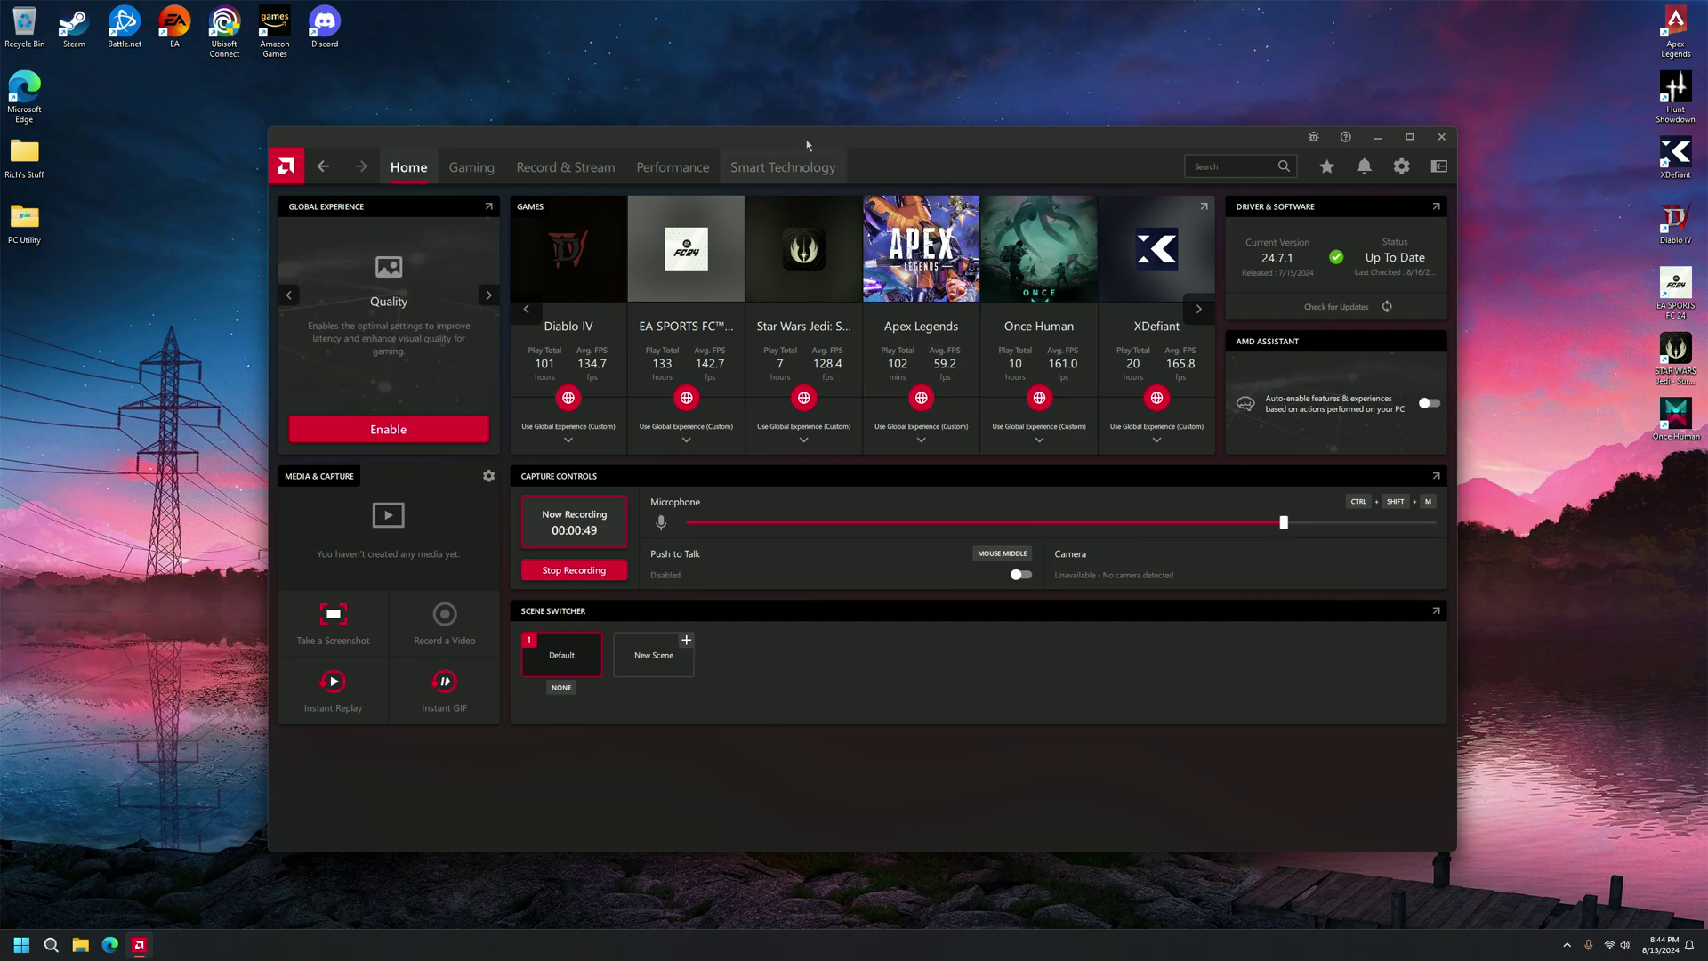
{"action": "left_click_drag", "start_coordinate": [930, 160], "coordinate": [924, 142]}
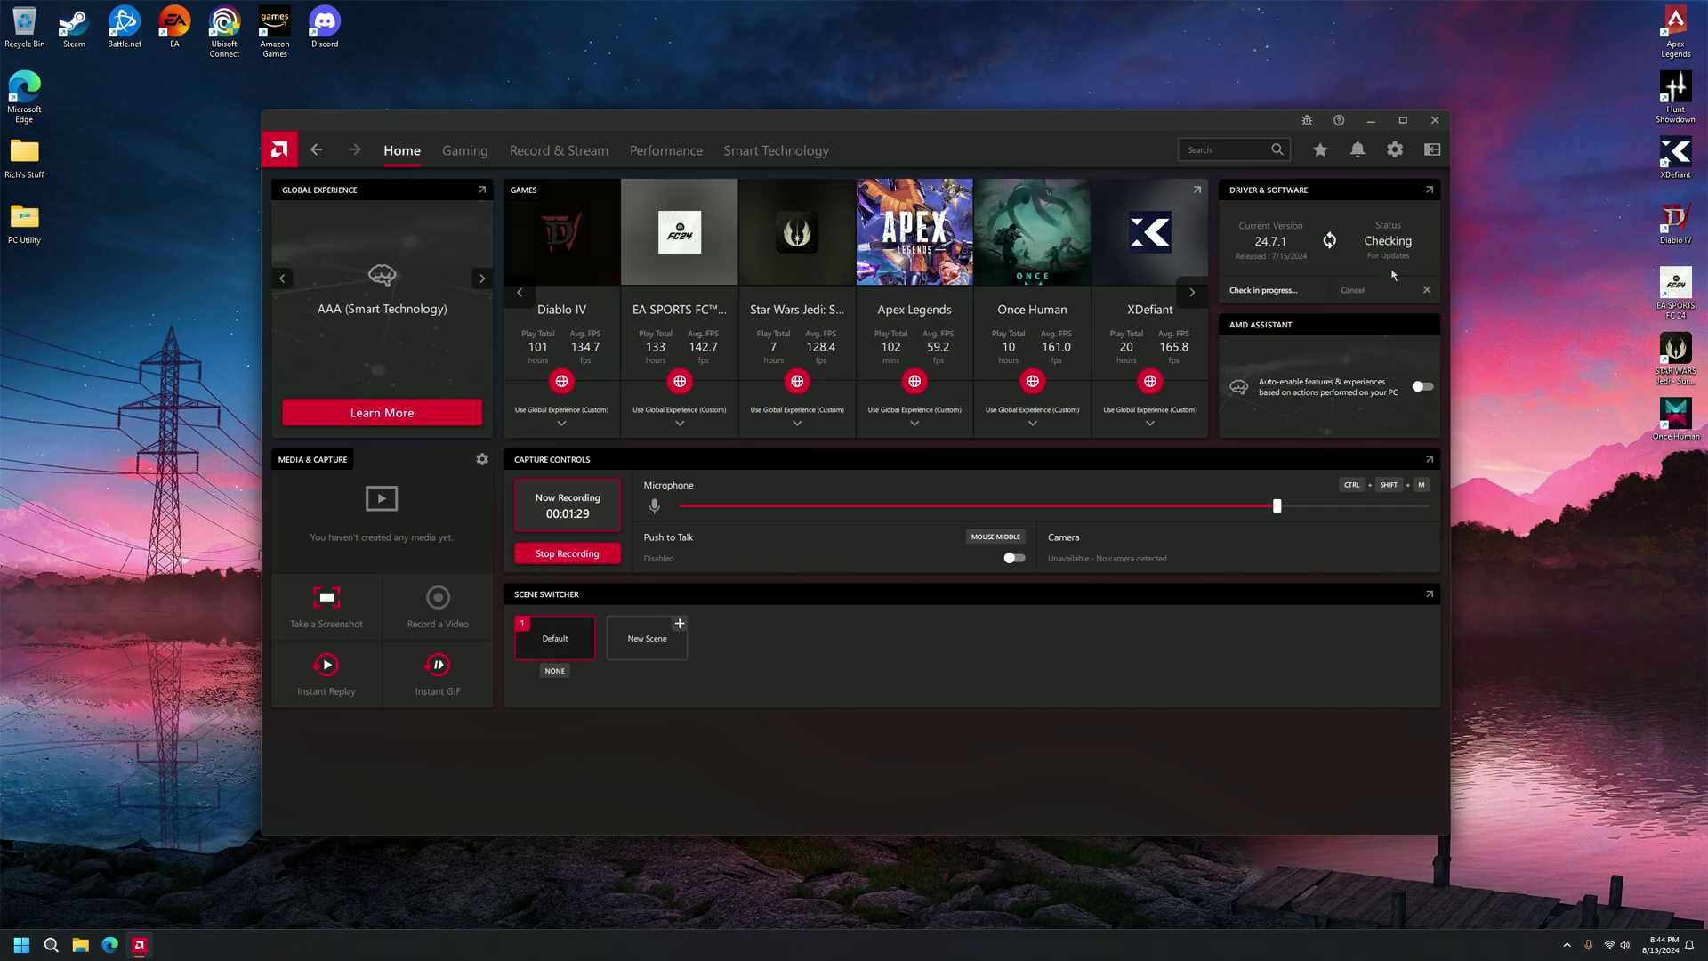
{"action": "left_click", "coordinate": [1383, 292]}
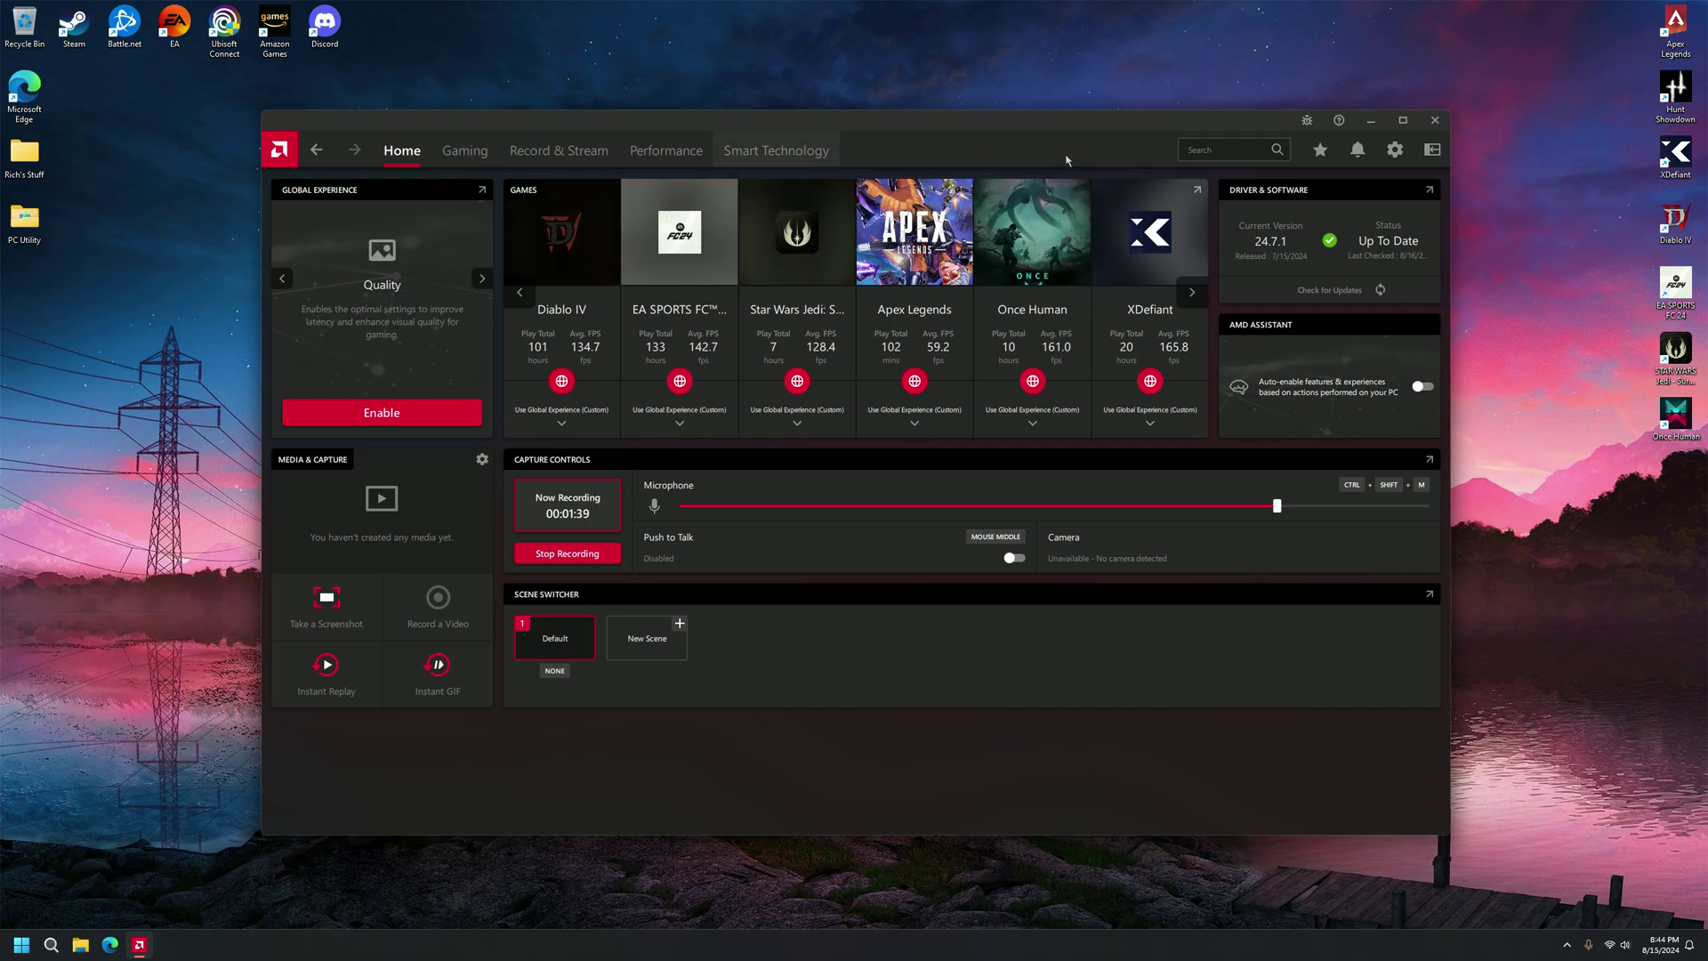
{"action": "left_click", "coordinate": [1430, 191]}
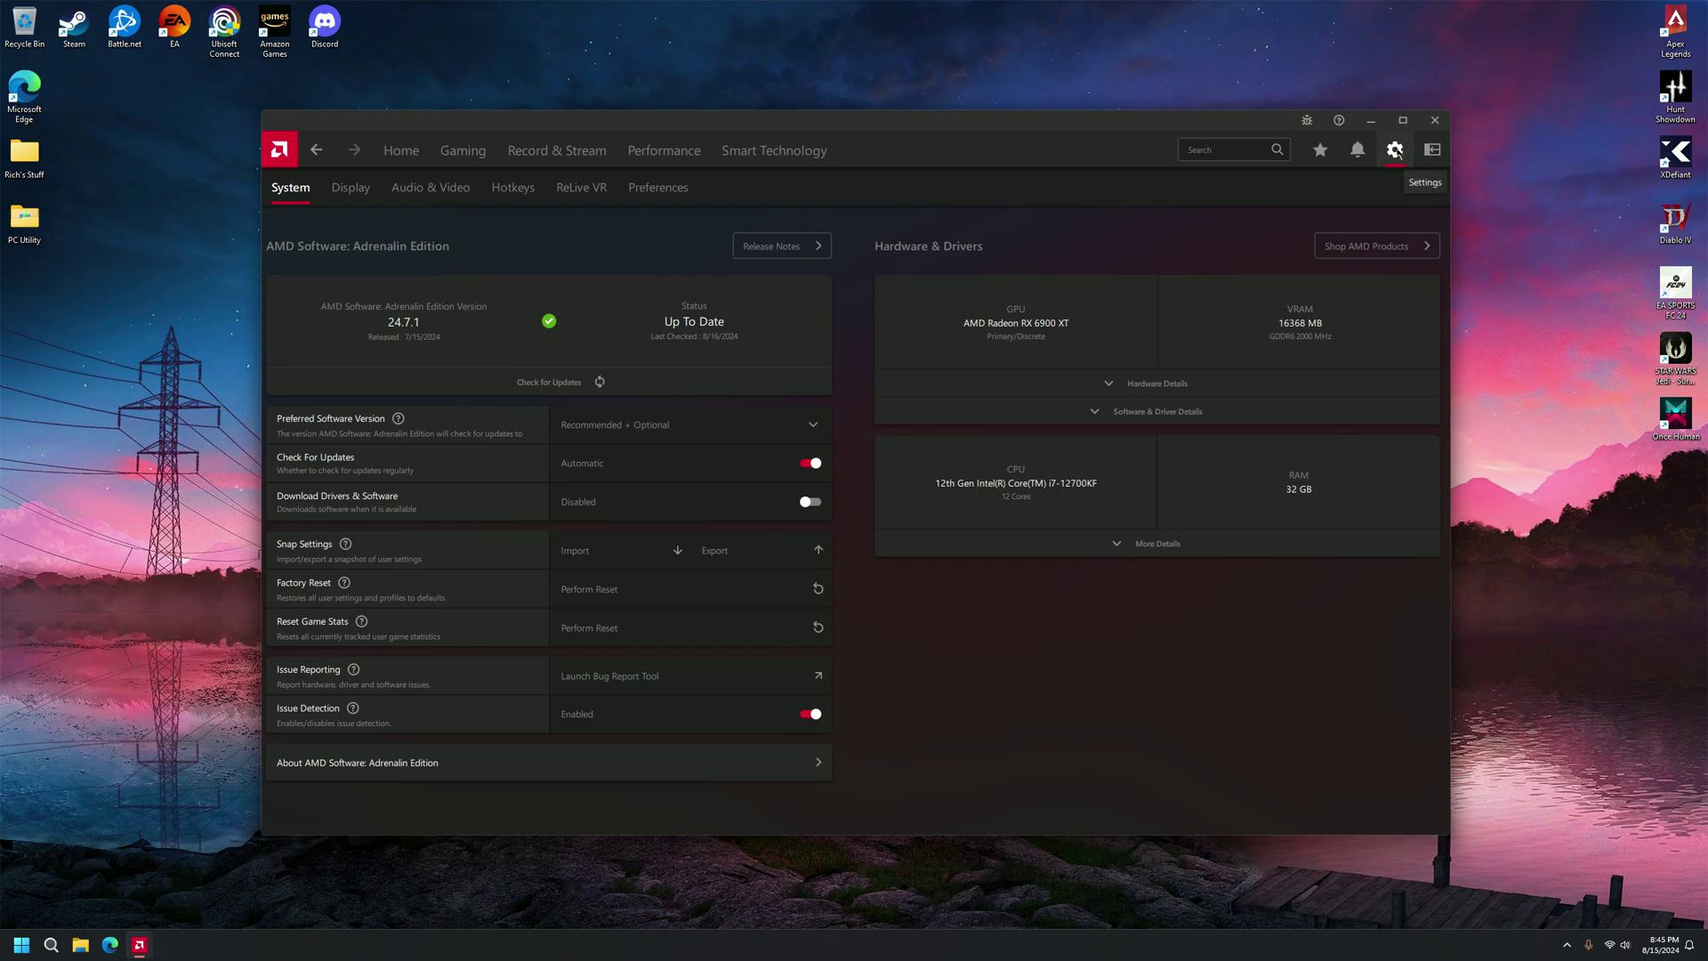
{"action": "left_click_drag", "start_coordinate": [1248, 132], "coordinate": [1245, 115]}
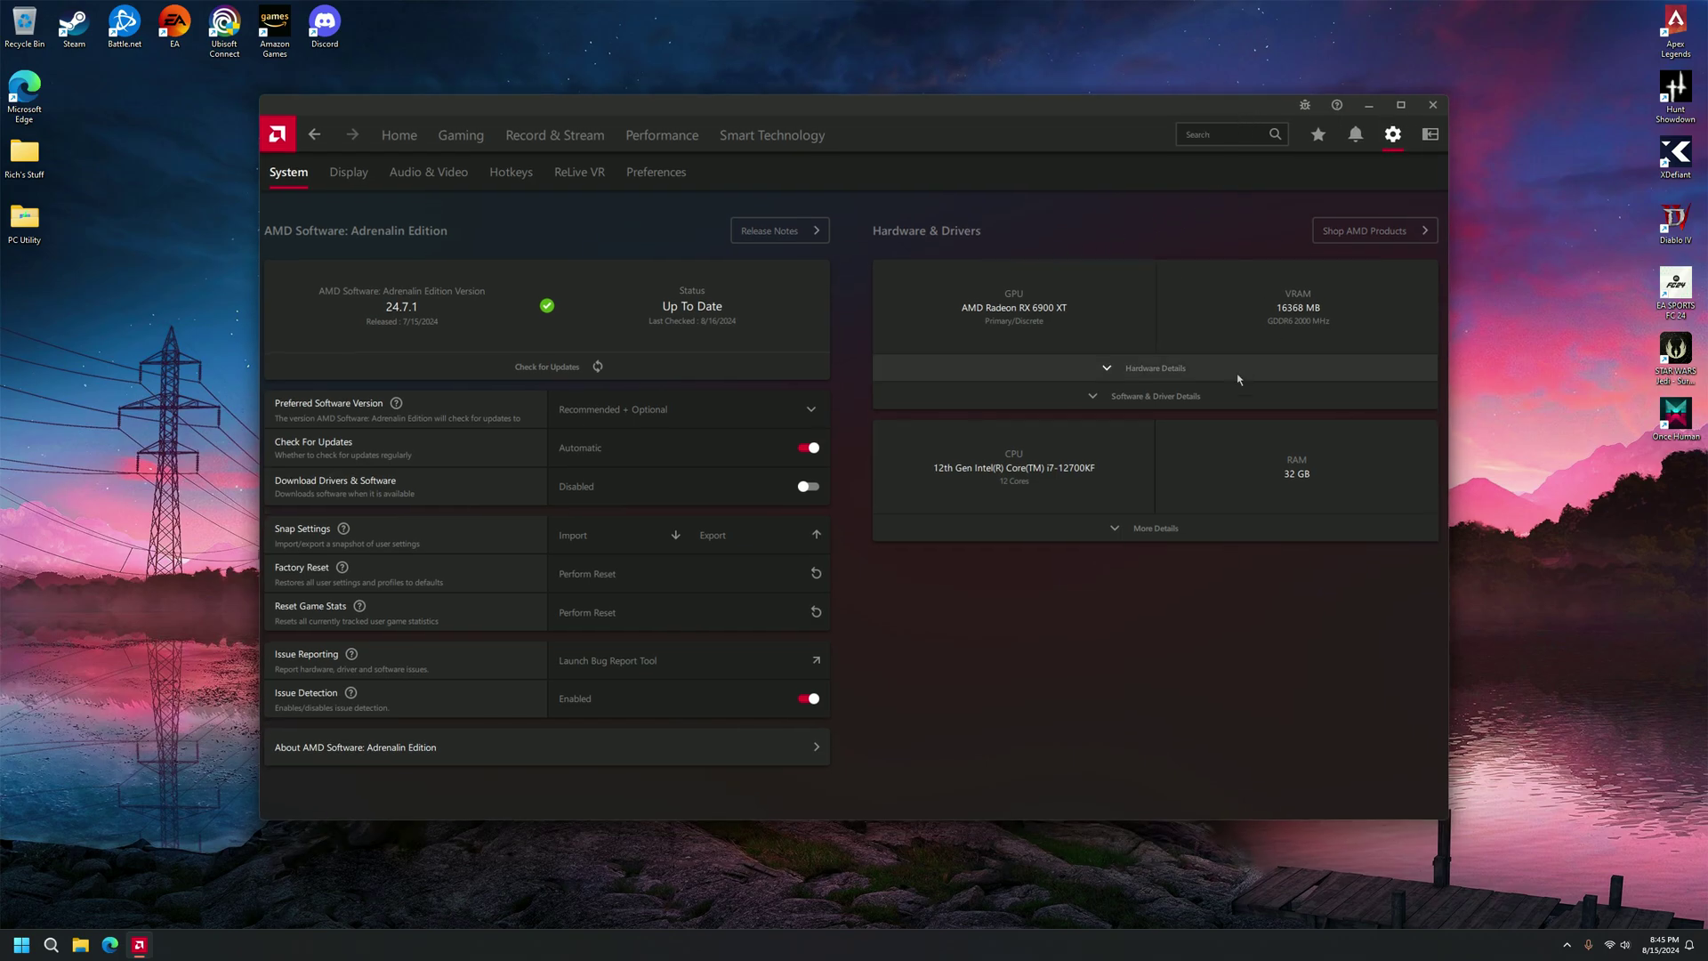
{"action": "left_click", "coordinate": [1055, 368]}
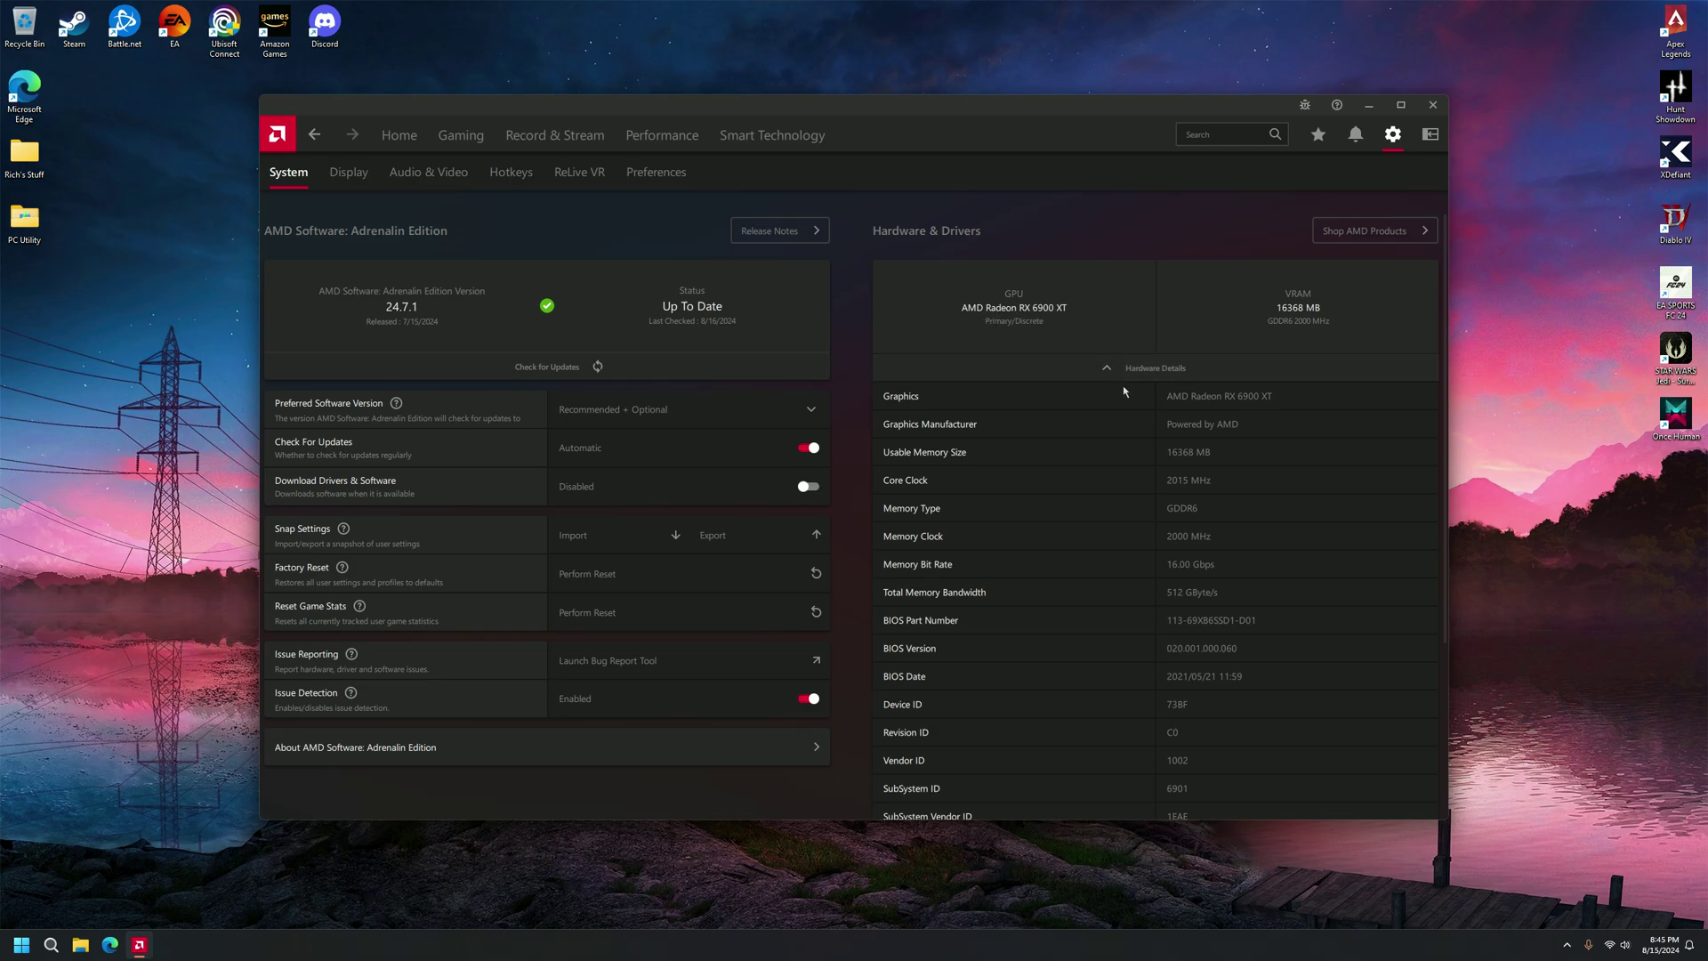
{"action": "left_click", "coordinate": [1122, 368]}
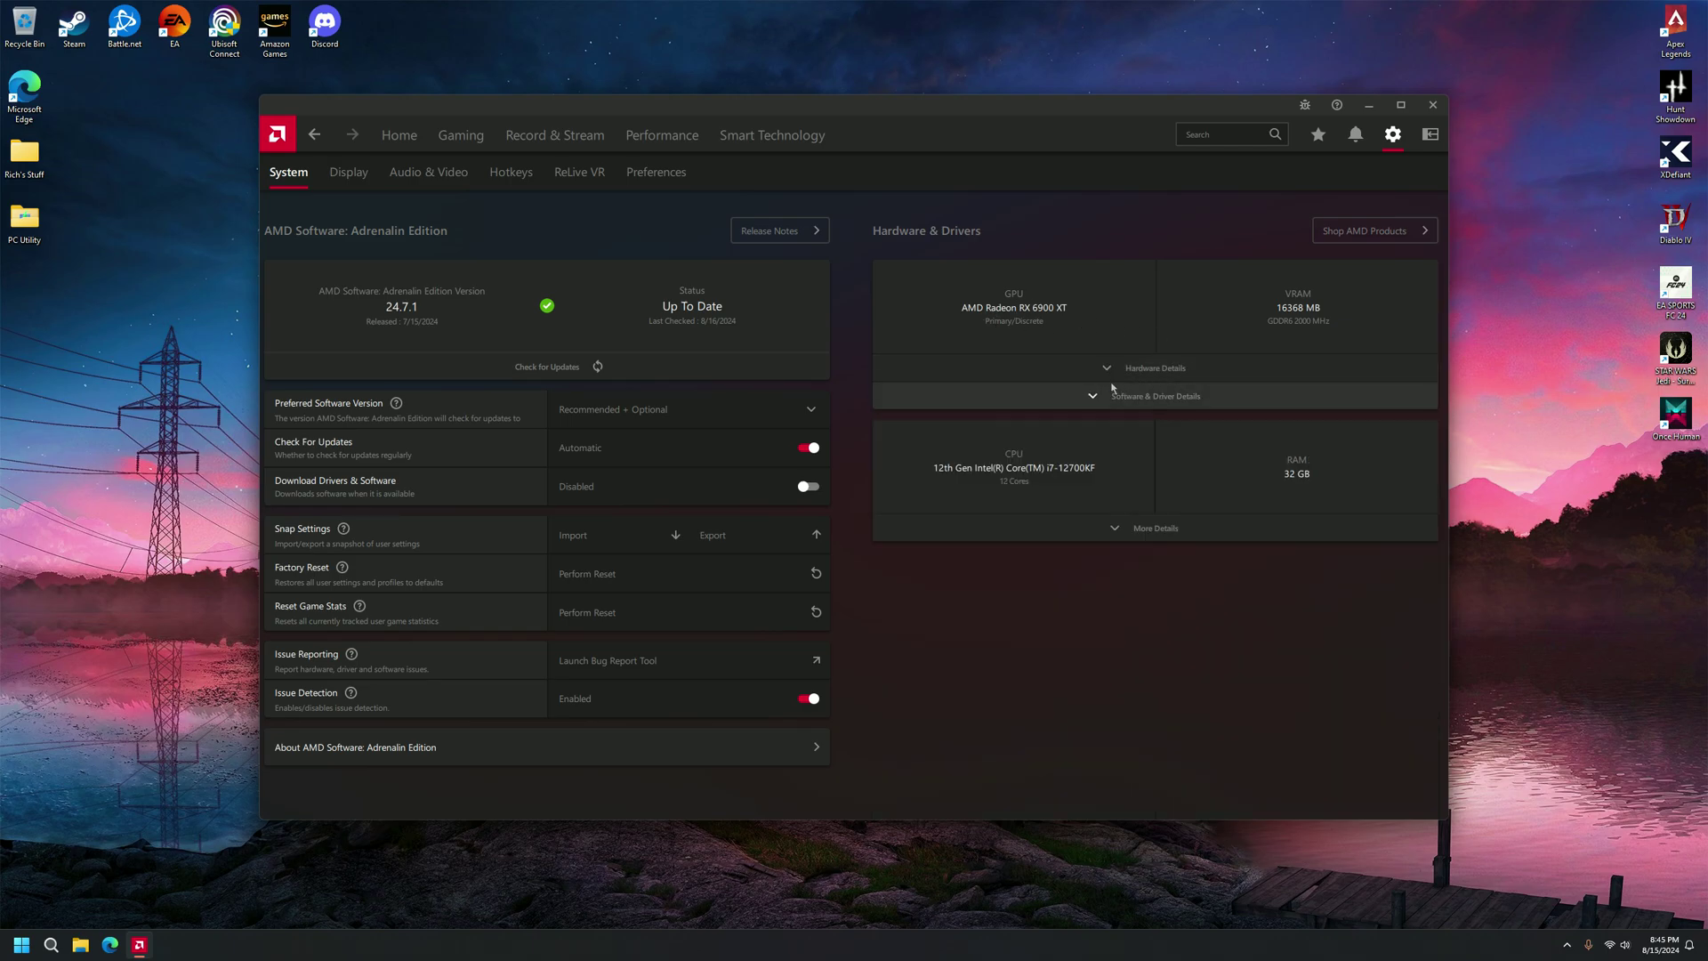
{"action": "left_click", "coordinate": [1109, 538]}
{"action": "left_click", "coordinate": [1082, 401]}
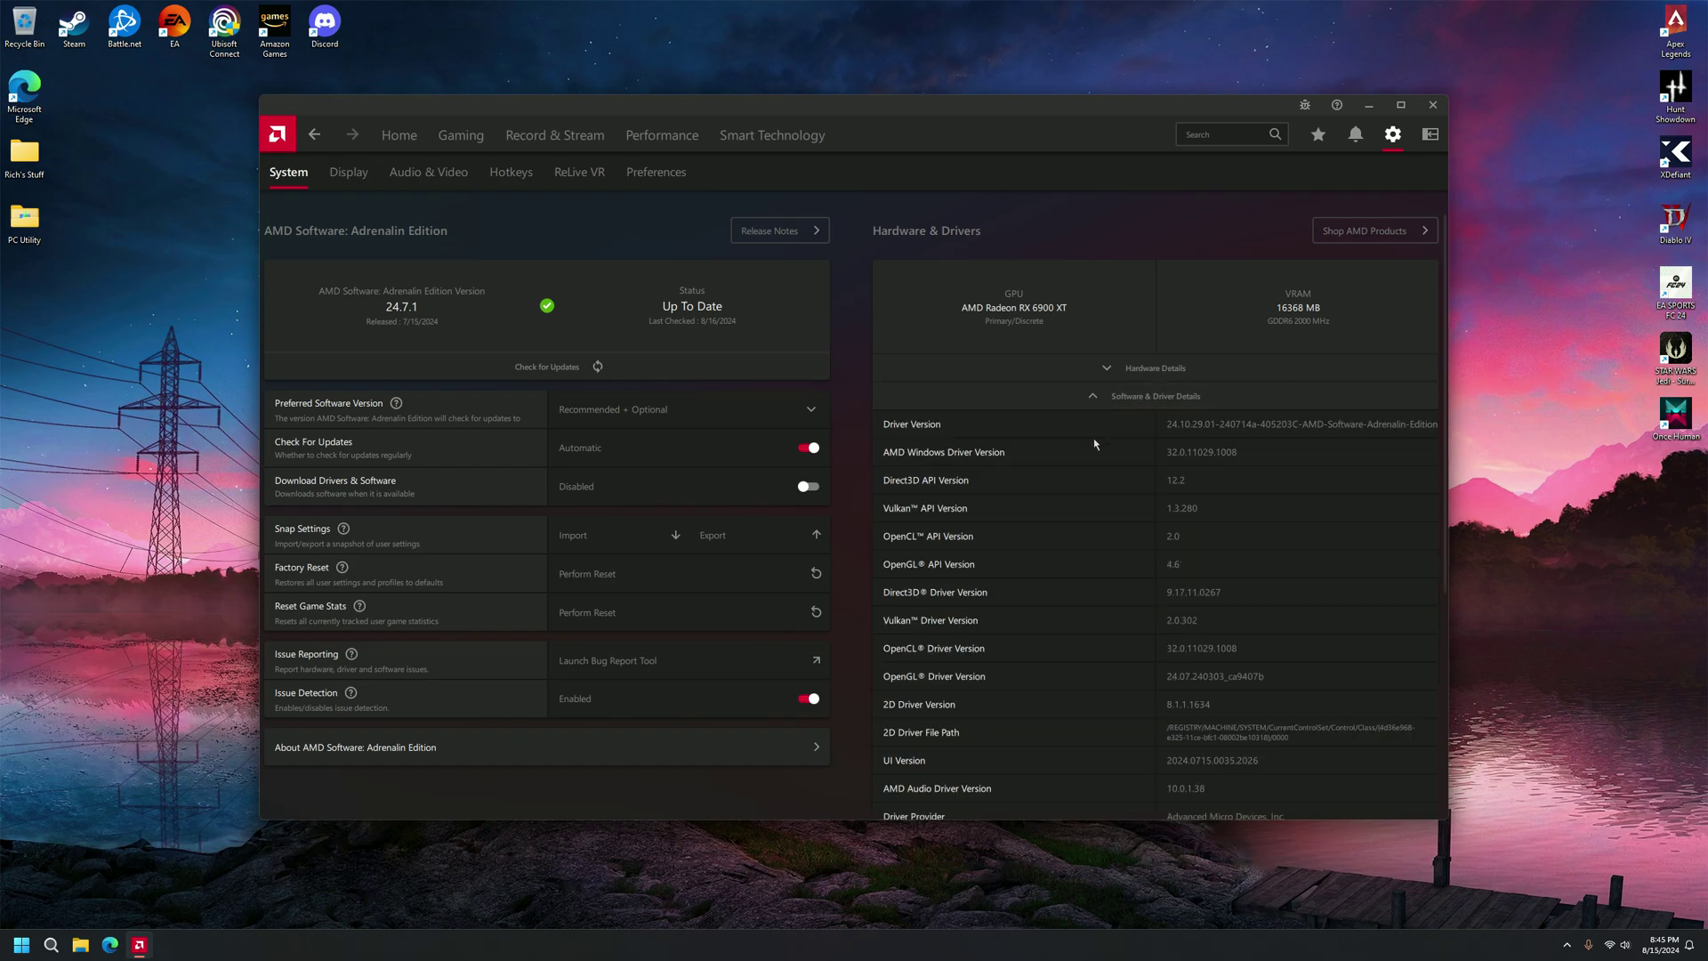
{"action": "left_click", "coordinate": [1099, 397]}
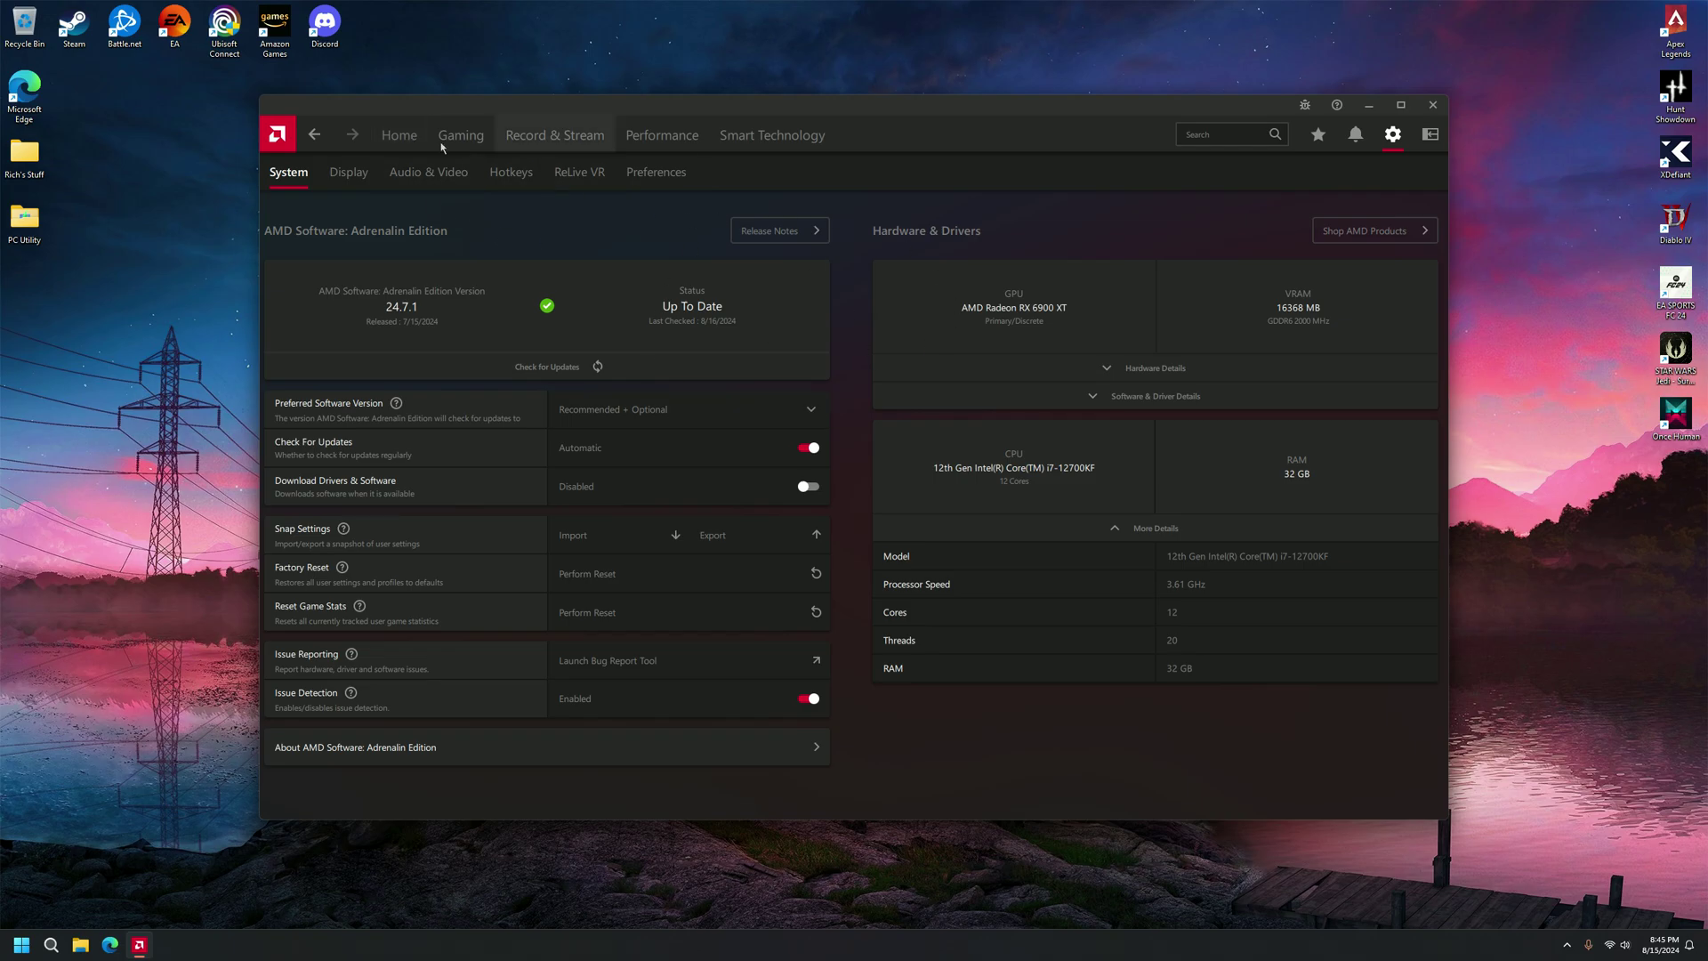
{"action": "left_click", "coordinate": [418, 147]}
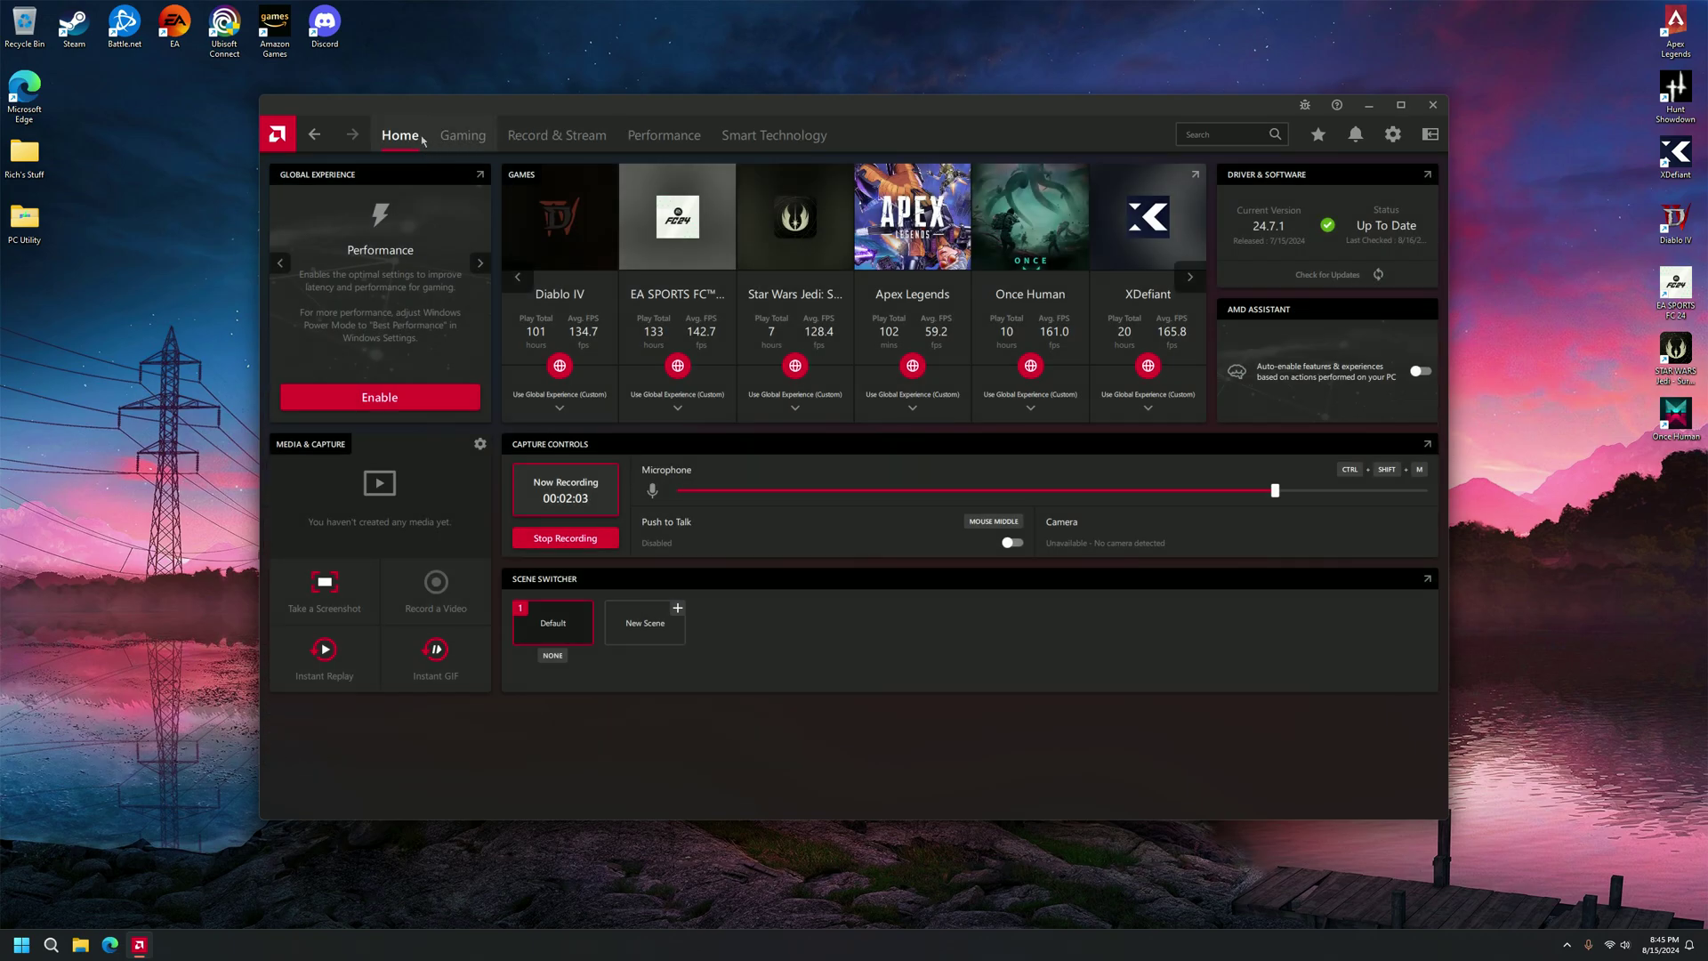
{"action": "left_click", "coordinate": [1392, 134]}
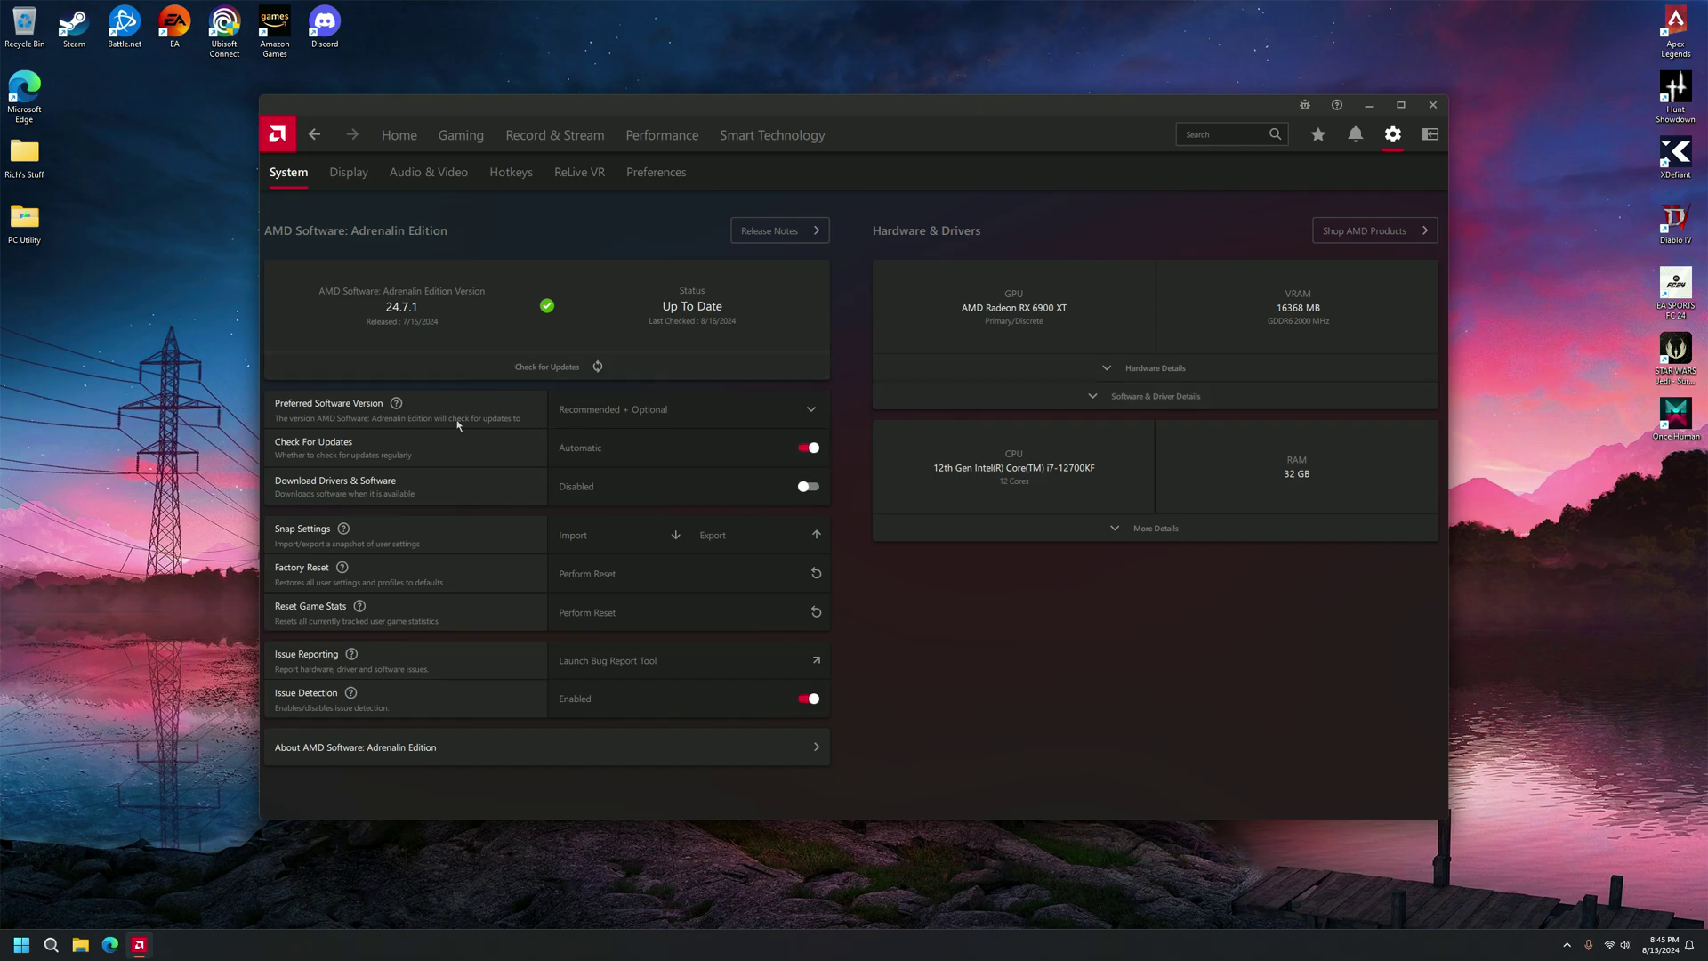
{"action": "left_click", "coordinate": [813, 417]}
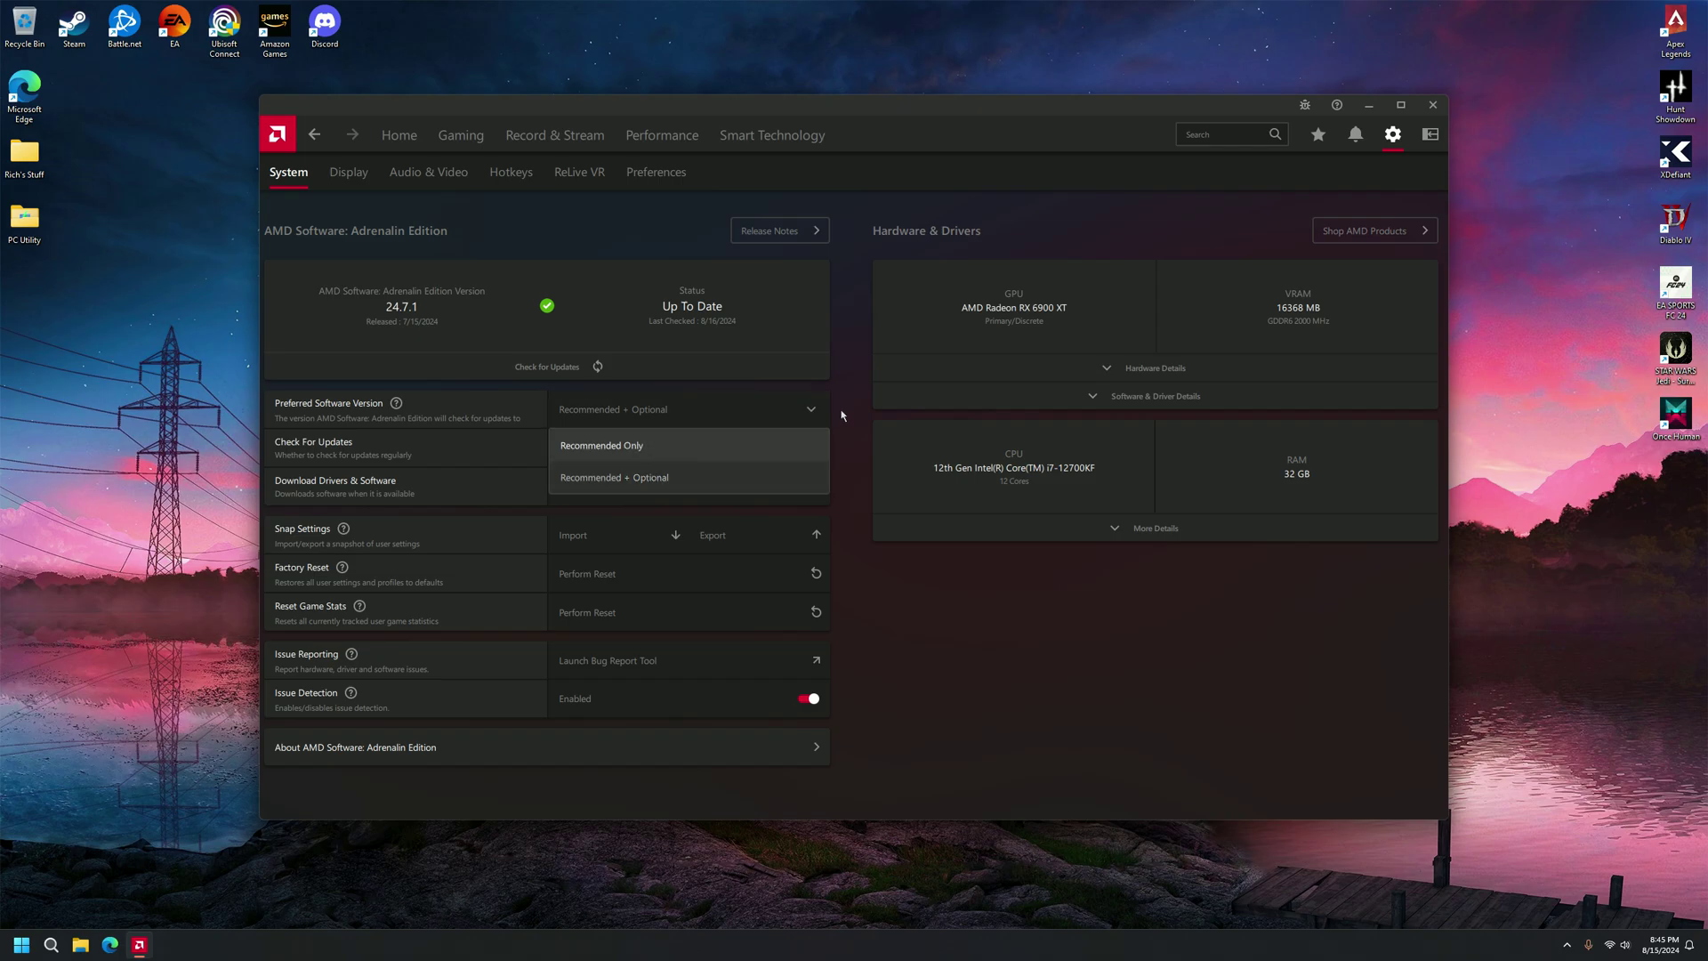
{"action": "left_click", "coordinate": [809, 411]}
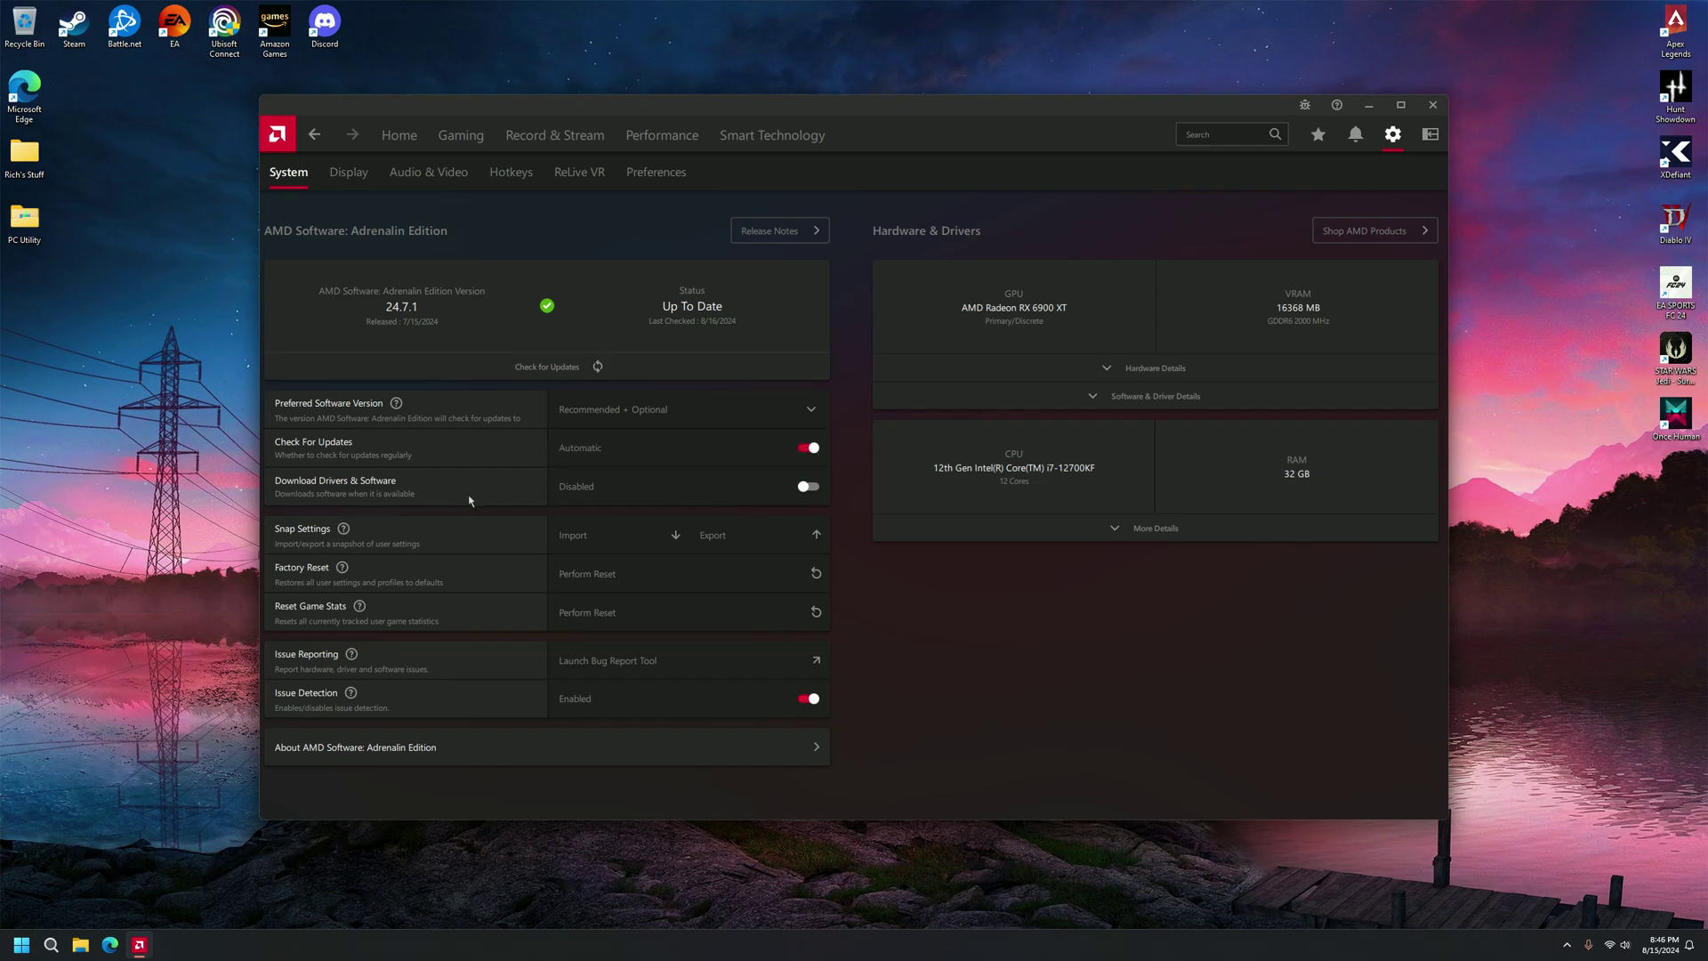
{"action": "left_click", "coordinate": [743, 377]}
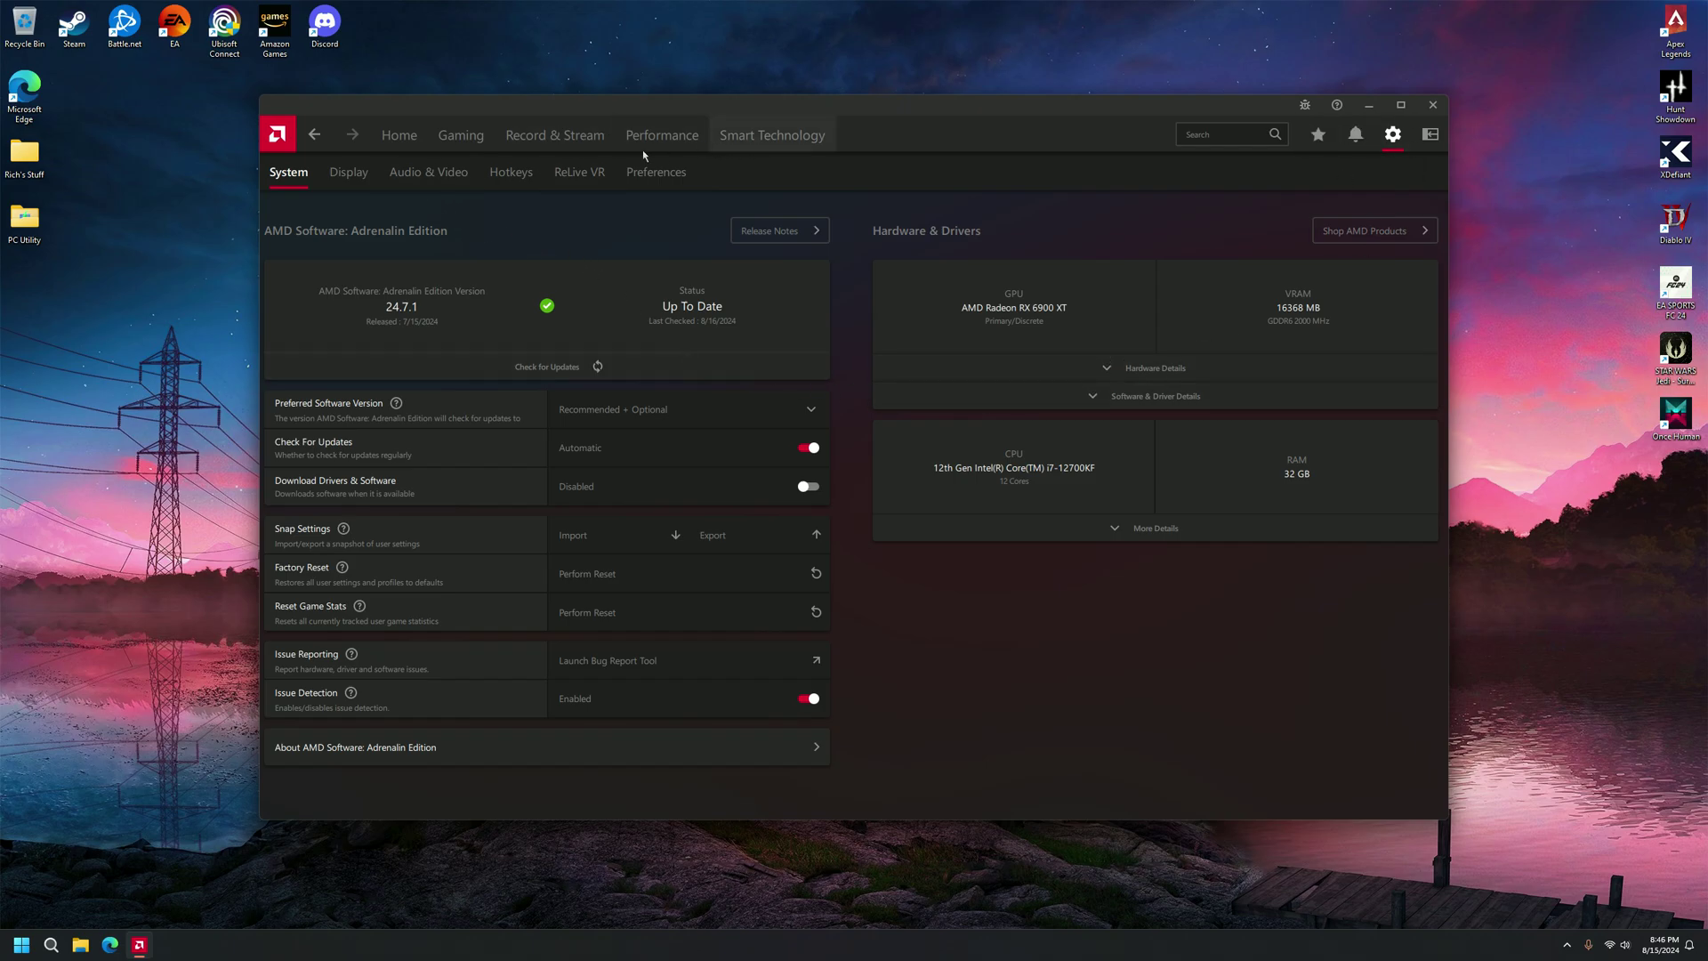
Step: Review Display settings with its Display Specs timing table, then Audio & Video and Hotkeys
{"action": "left_click", "coordinate": [359, 178]}
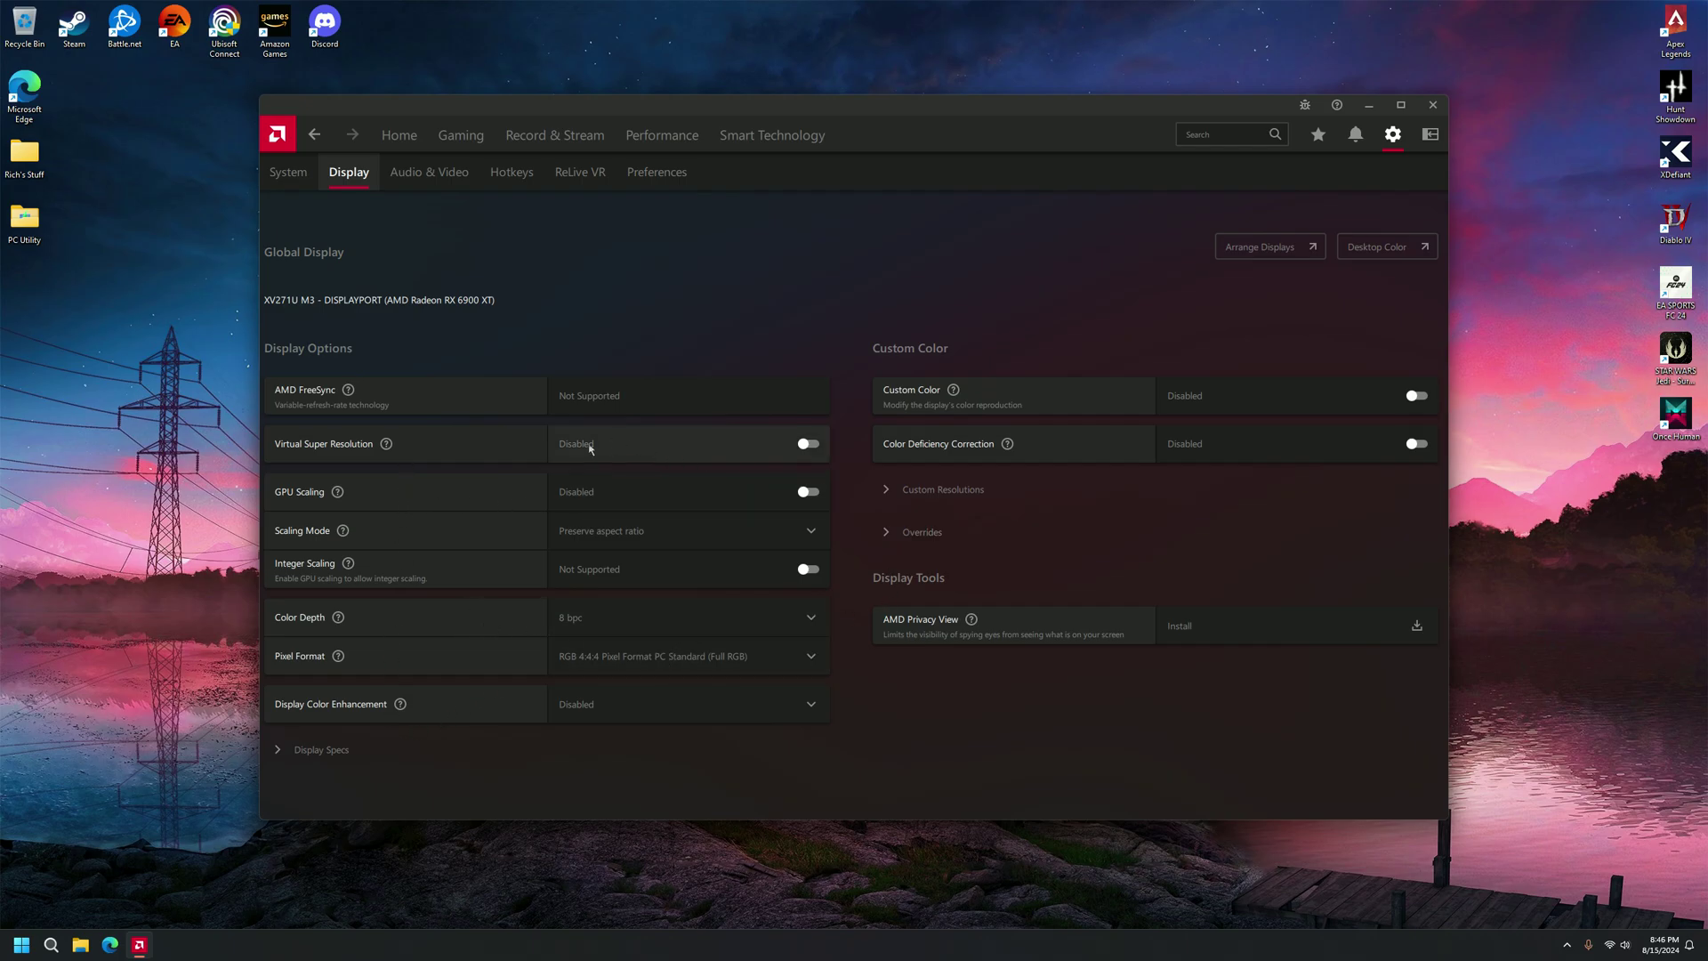
{"action": "left_click", "coordinate": [281, 750]}
{"action": "scroll", "coordinate": [495, 648], "scroll_direction": "down", "scroll_amount": 3}
{"action": "scroll", "coordinate": [534, 507], "scroll_direction": "up", "scroll_amount": 3}
{"action": "scroll", "coordinate": [538, 497], "scroll_direction": "up", "scroll_amount": 1}
{"action": "left_click", "coordinate": [463, 174]}
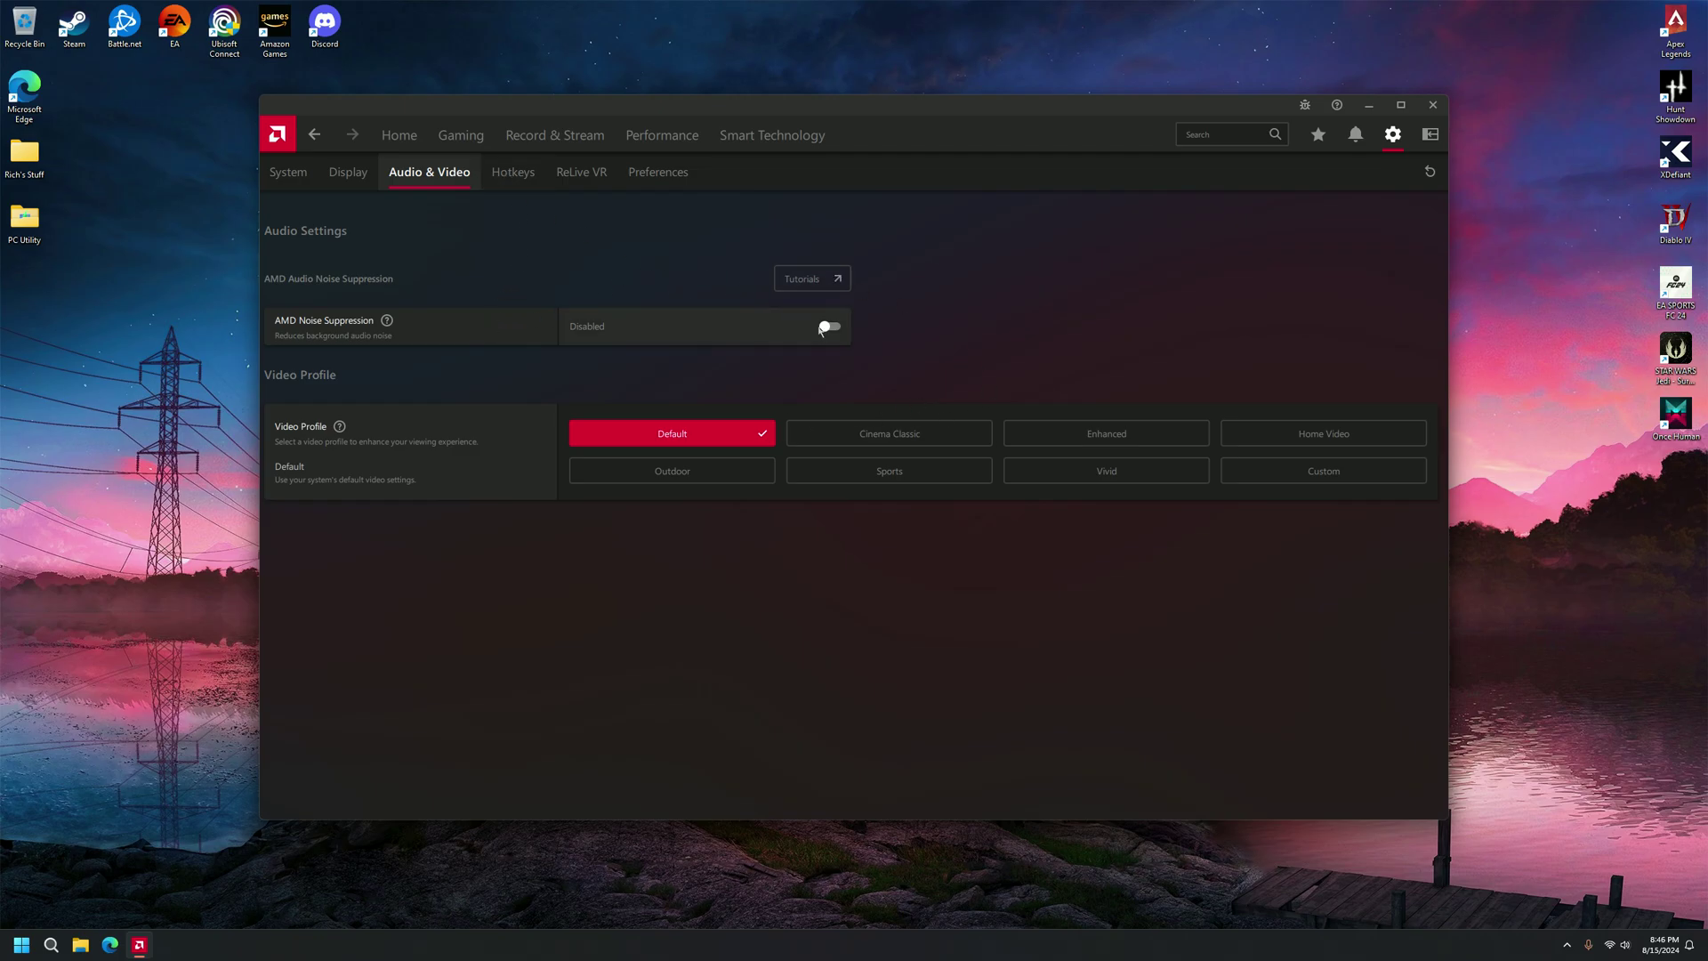
{"action": "left_click", "coordinate": [512, 171]}
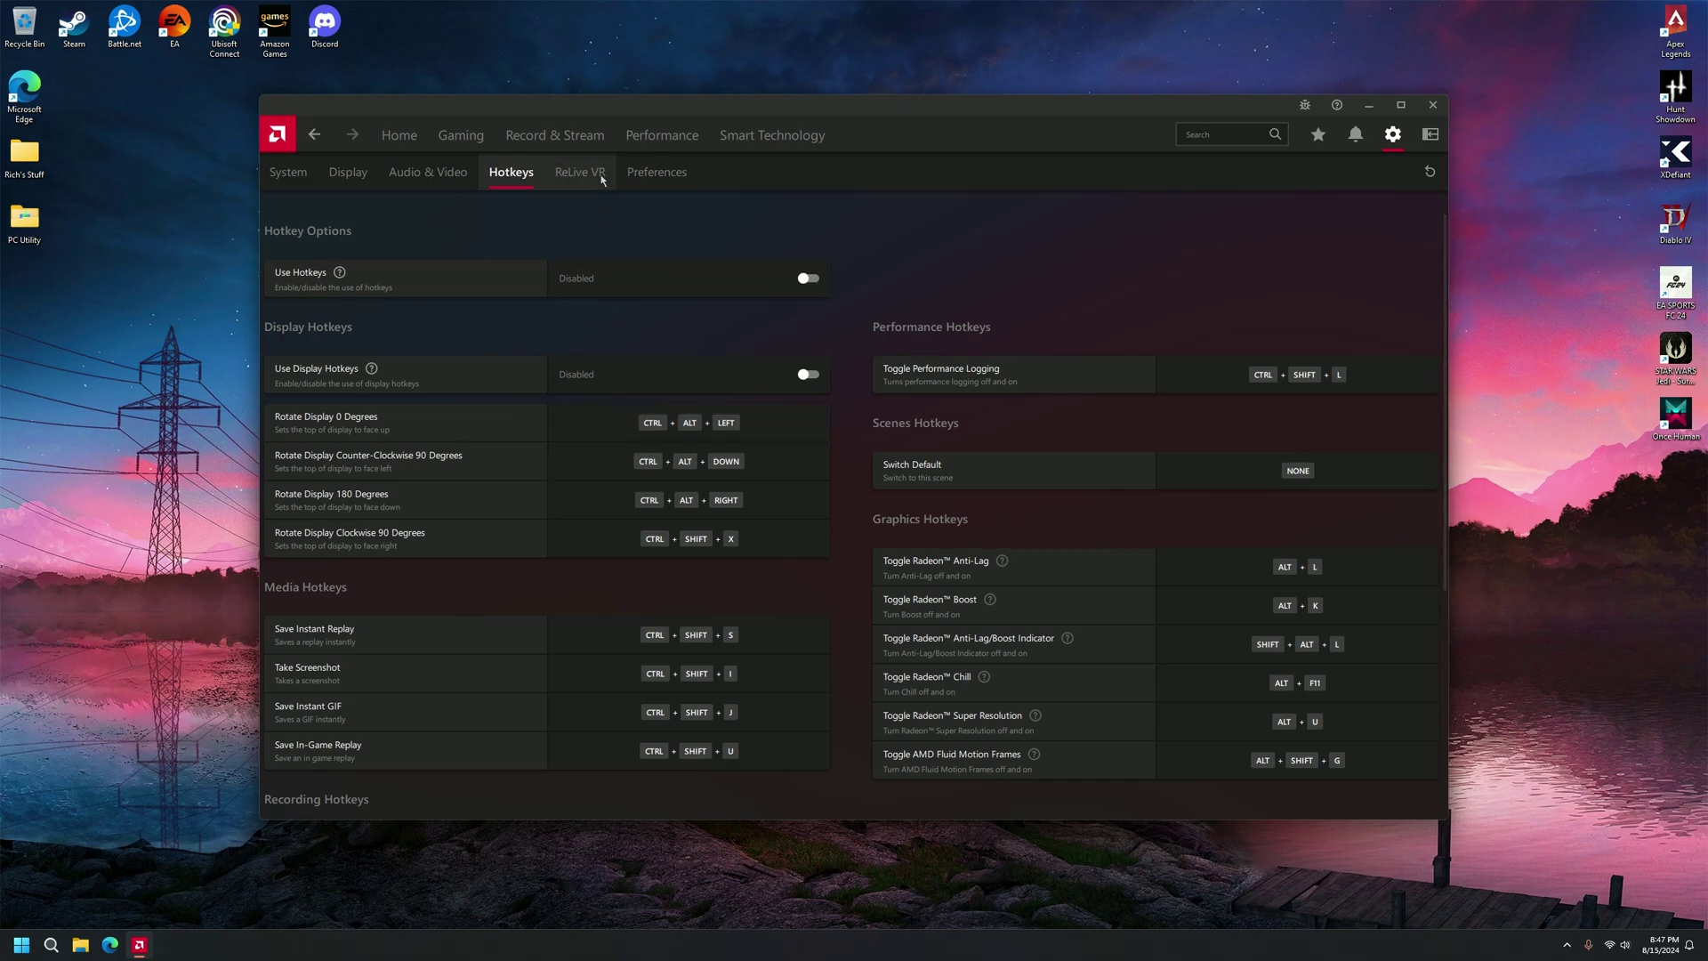
Step: View the ReLive VR and Preferences pages, and open then dismiss the hidden tray icons
{"action": "left_click", "coordinate": [587, 173]}
{"action": "left_click", "coordinate": [659, 176]}
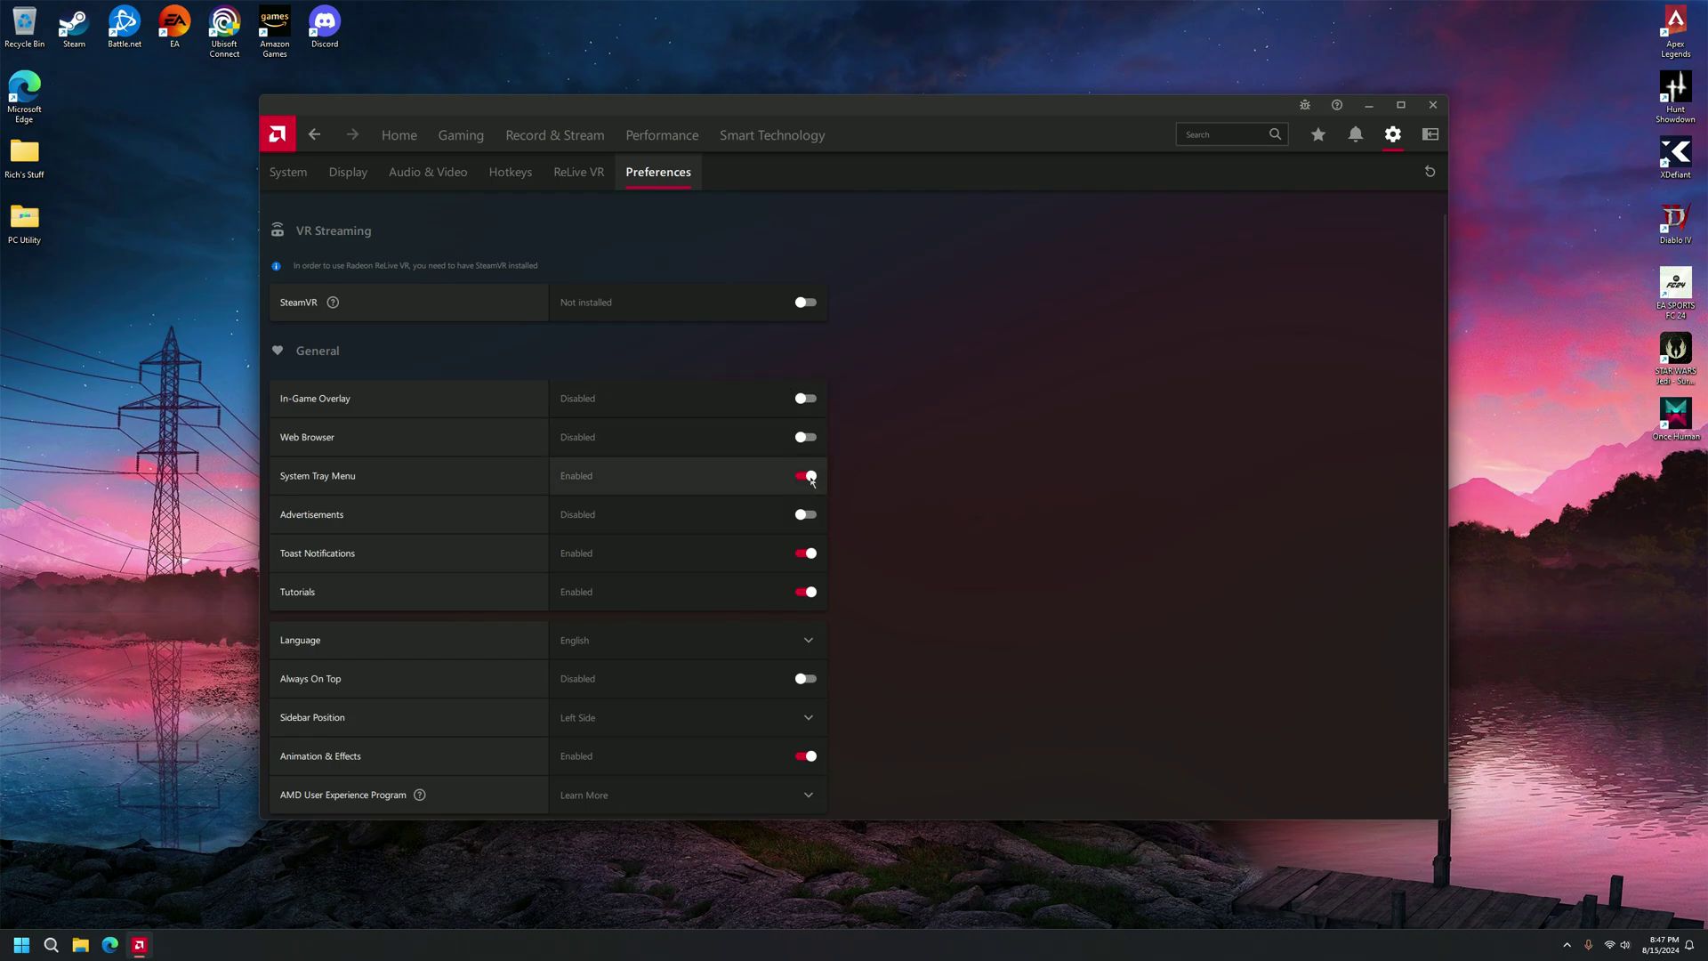
{"action": "left_click", "coordinate": [1567, 945]}
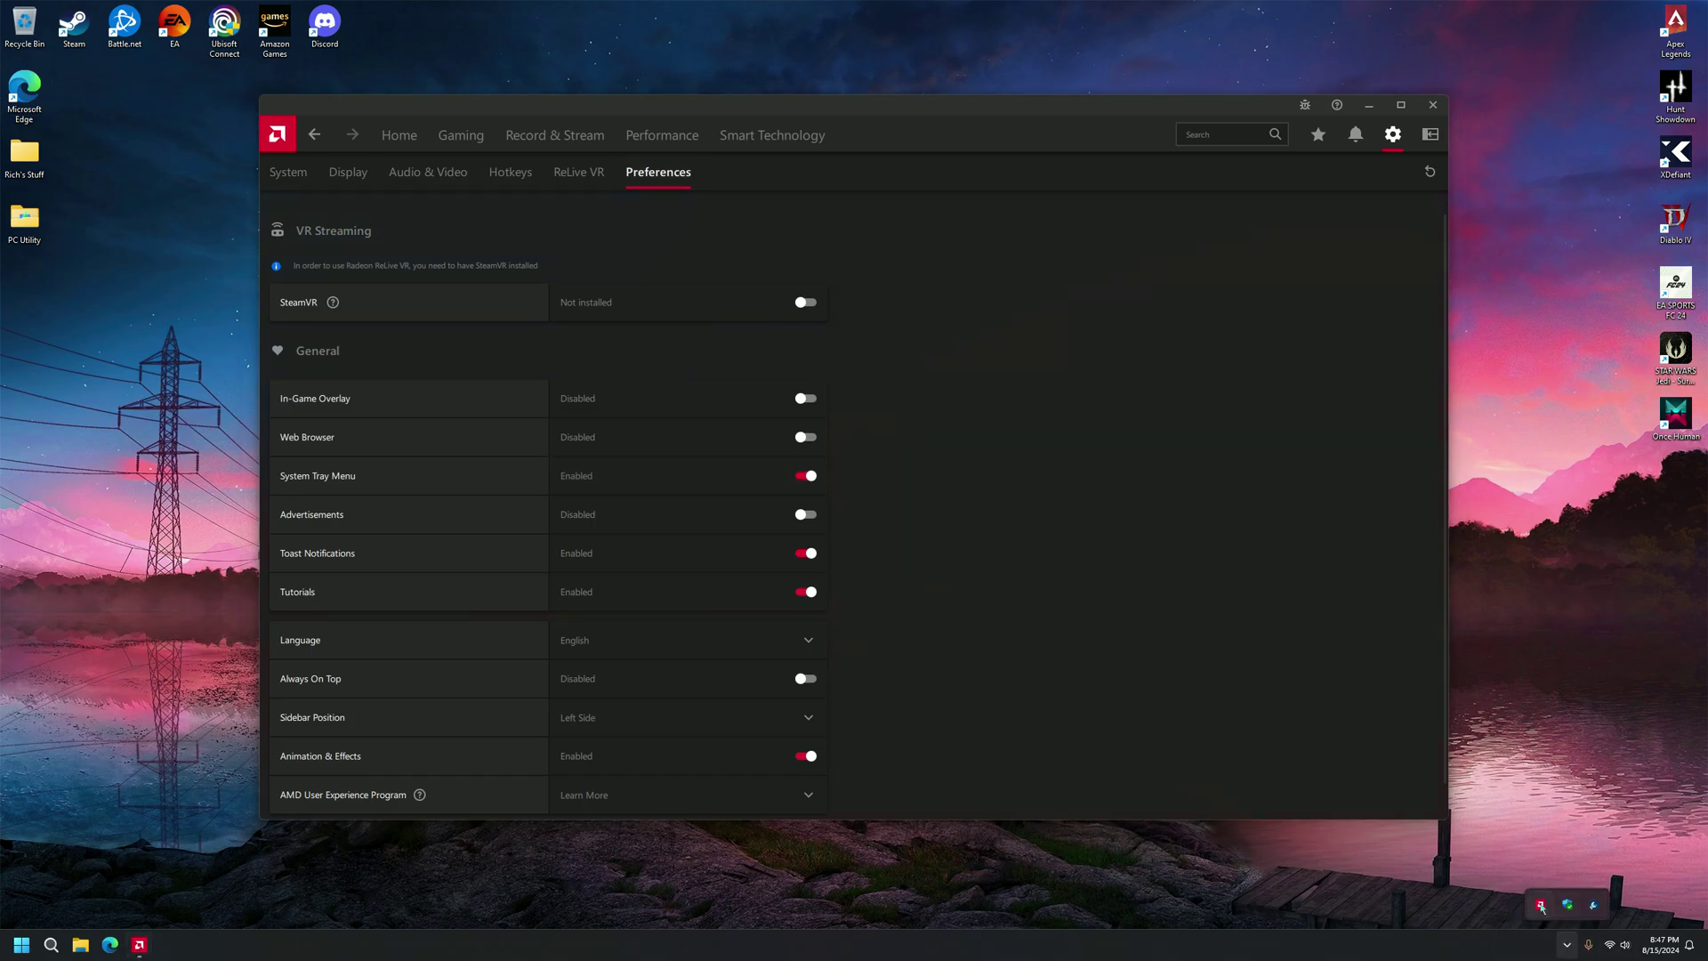
{"action": "left_click", "coordinate": [942, 462]}
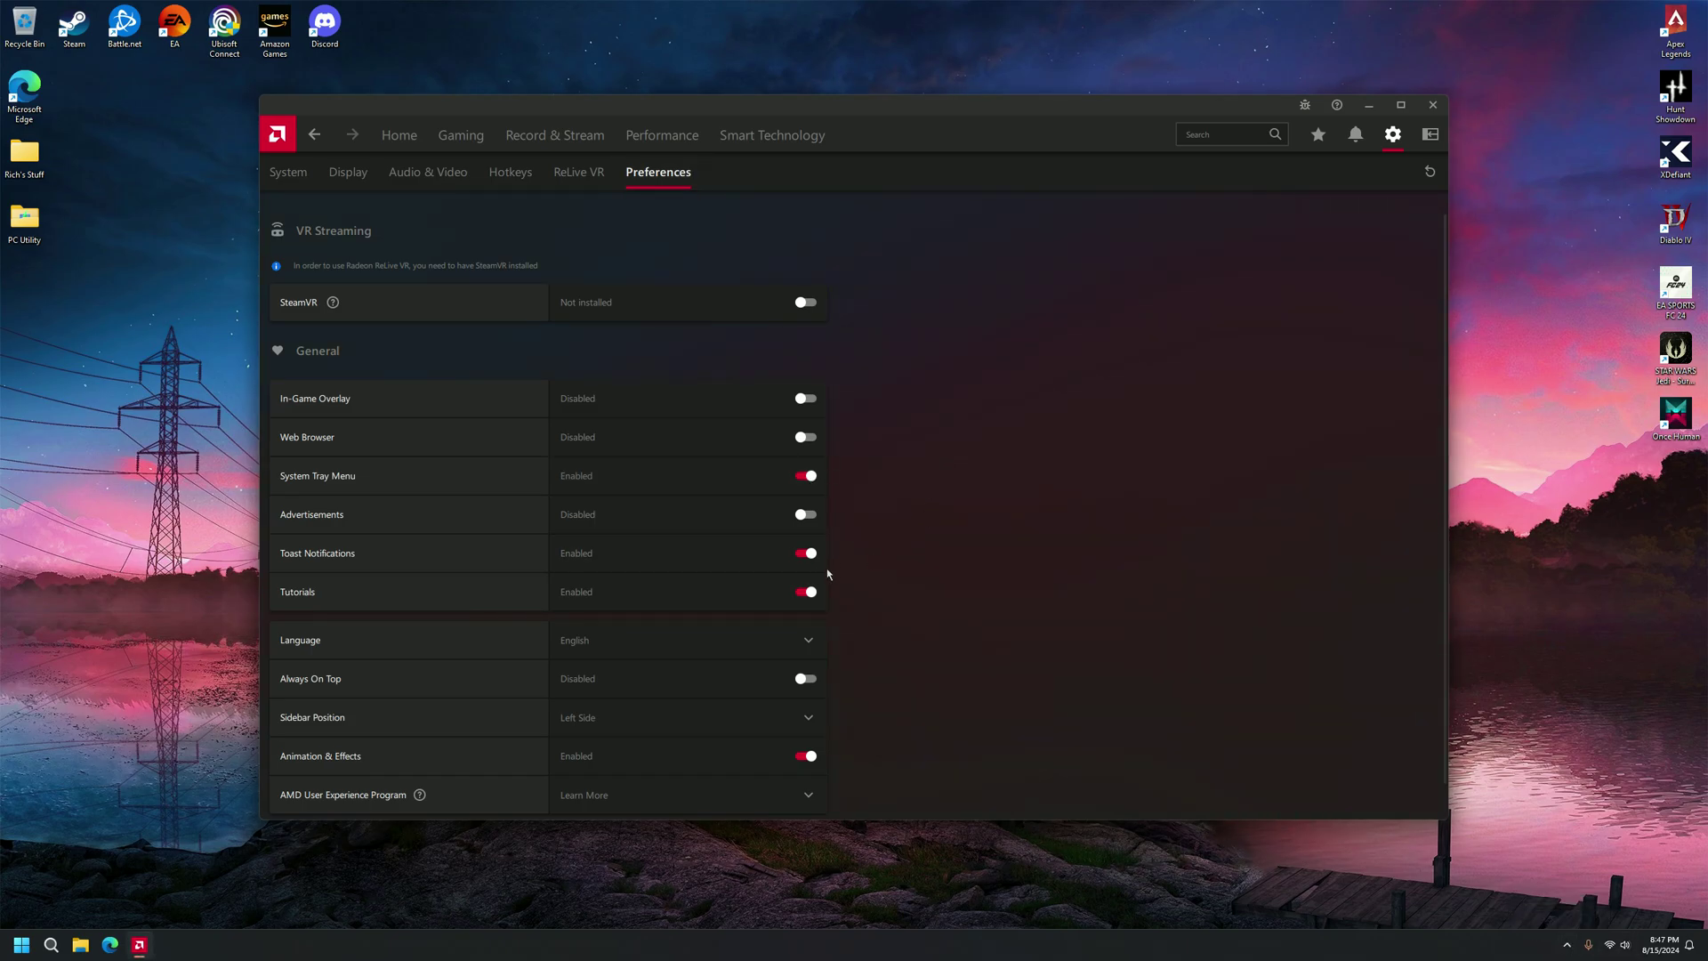
{"action": "scroll", "coordinate": [842, 546], "scroll_direction": "down", "scroll_amount": 1}
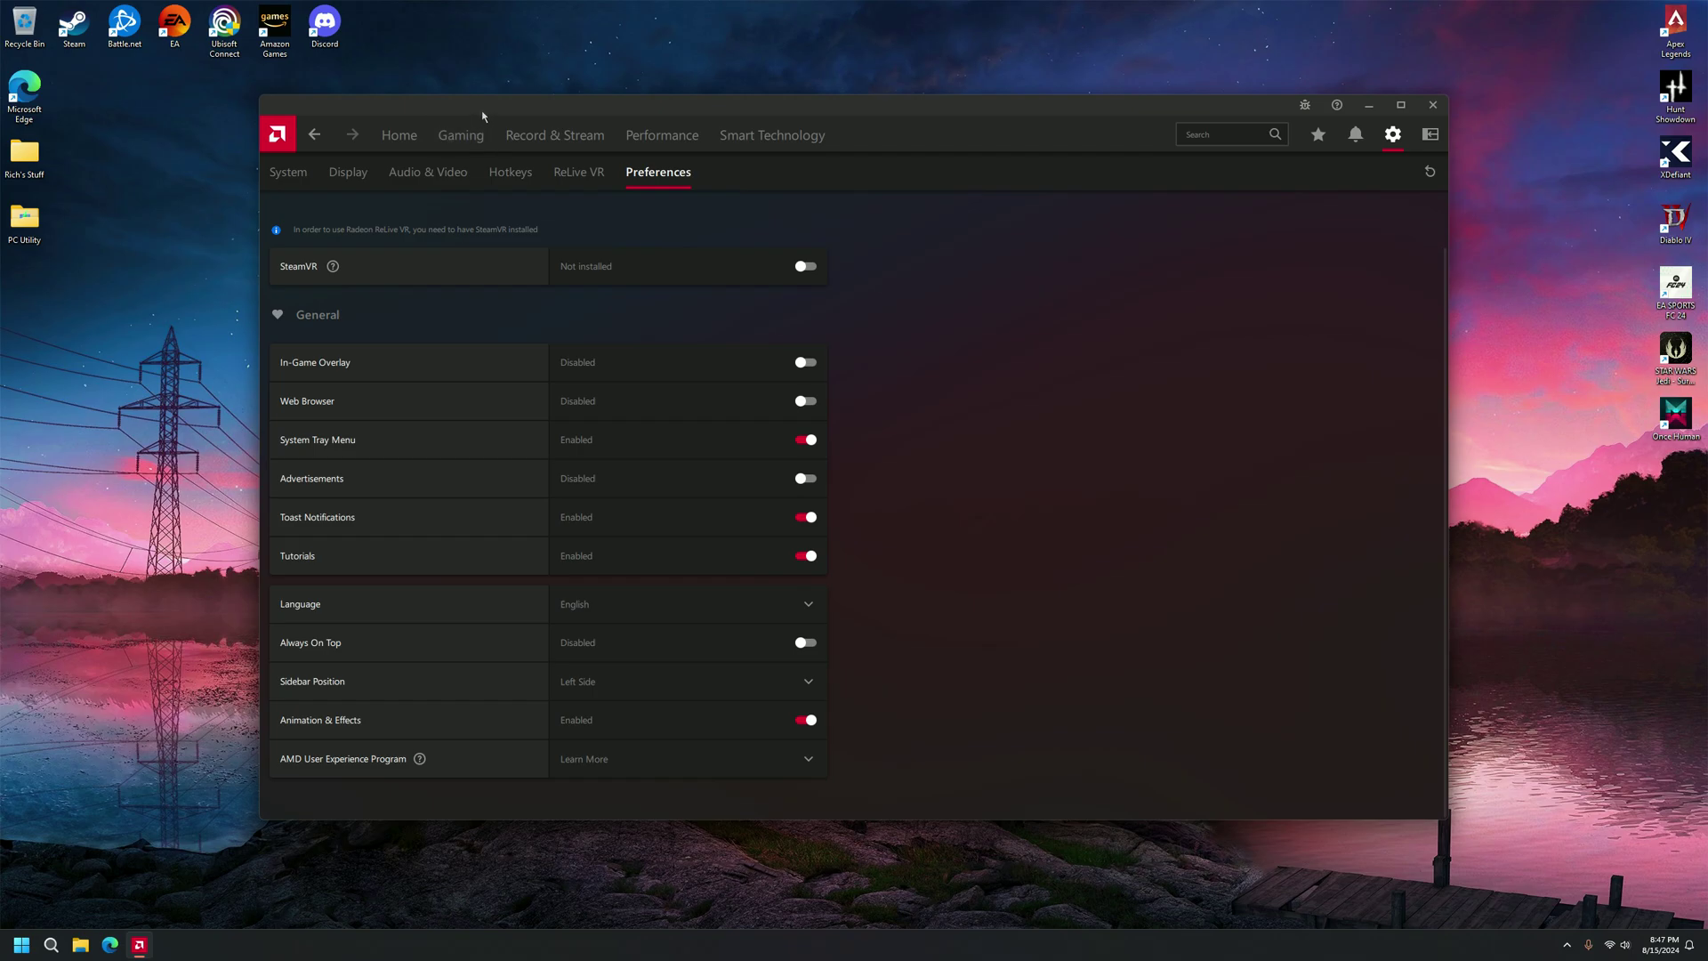
Step: Open the Apex Legends profile under Gaming, then return via Home to the Games list
{"action": "left_click", "coordinate": [467, 139]}
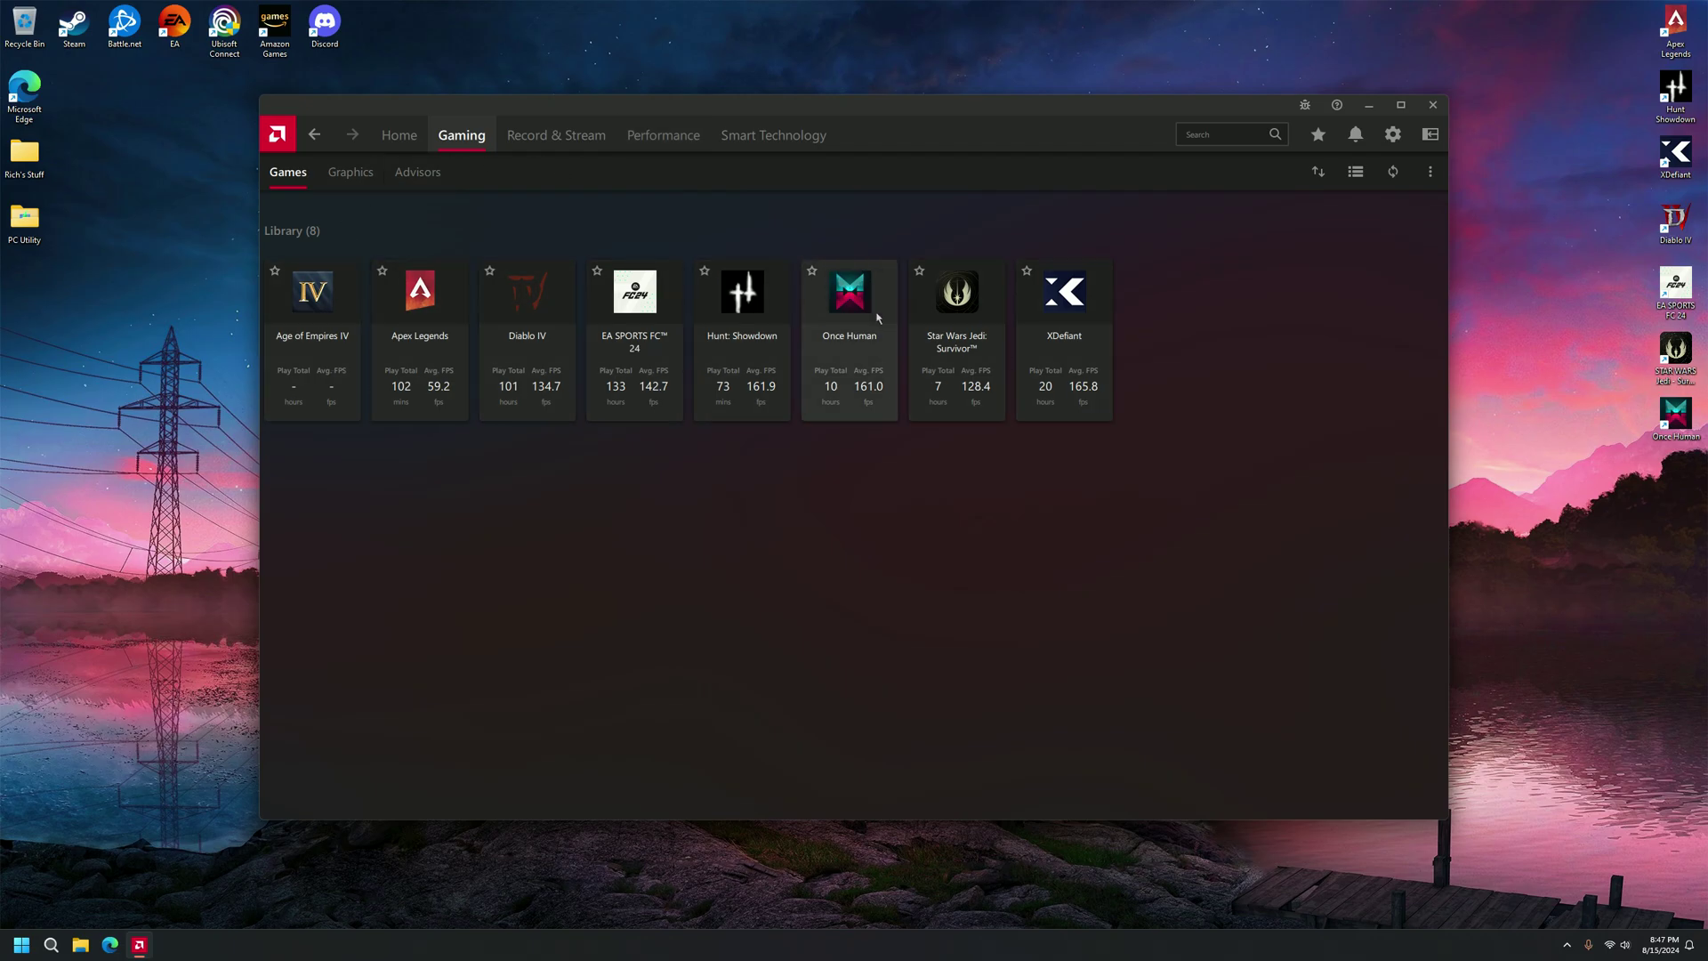
{"action": "left_click", "coordinate": [458, 325]}
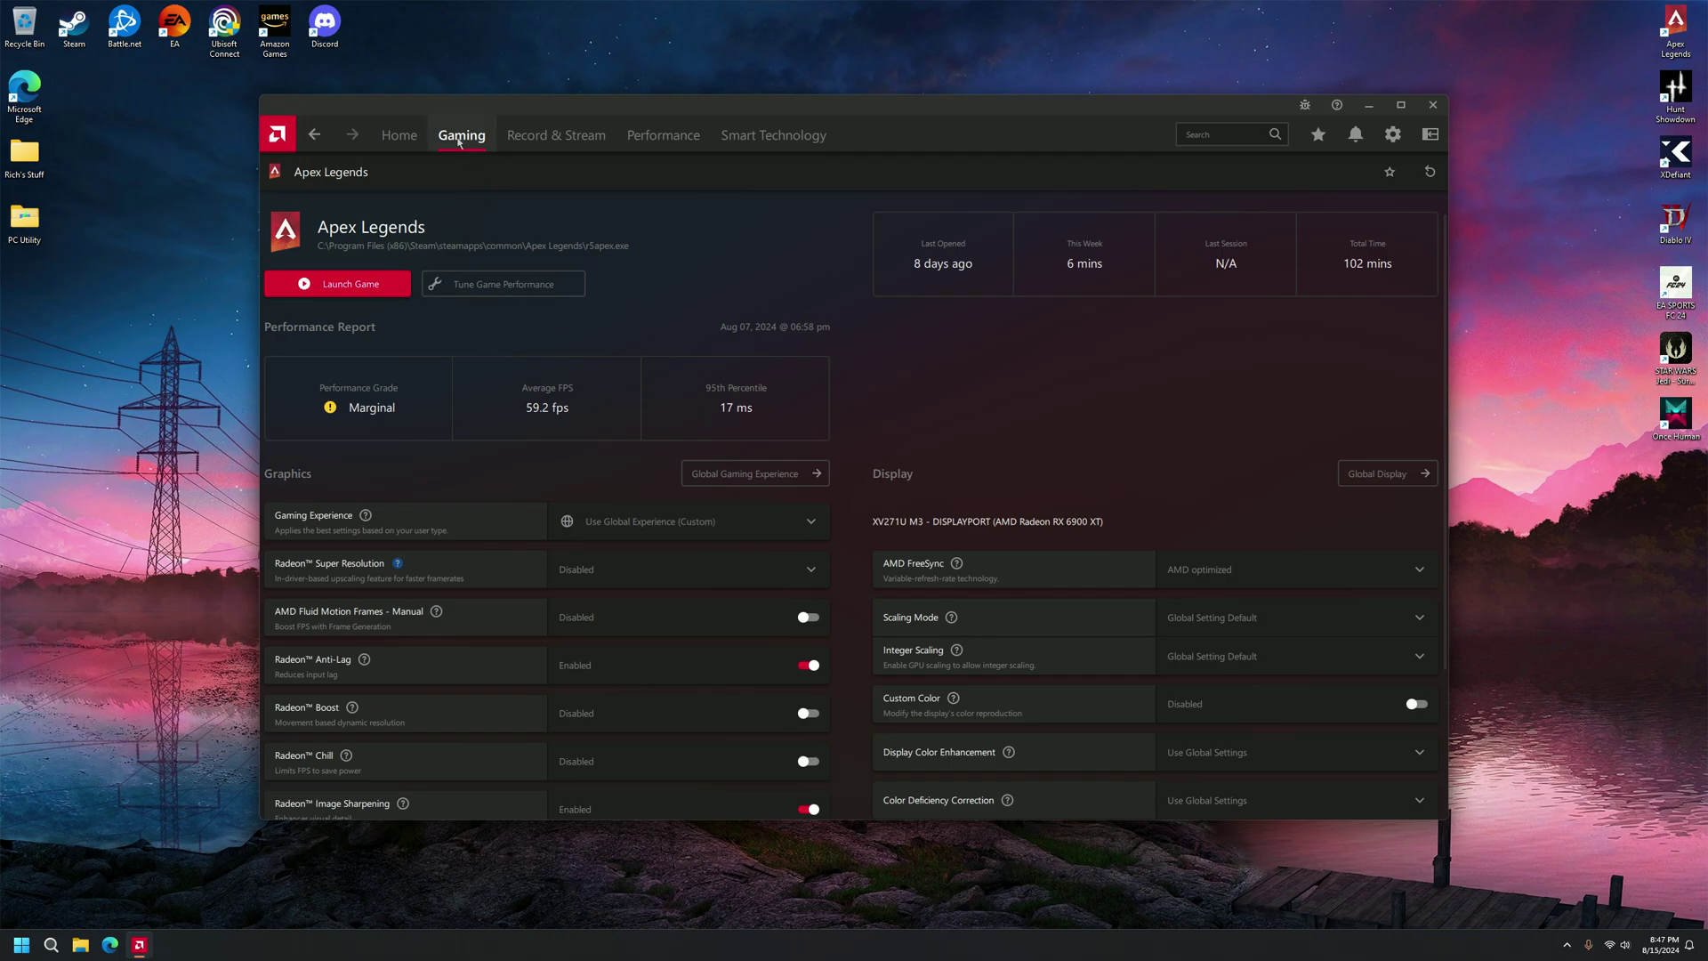
{"action": "left_click", "coordinate": [401, 135]}
{"action": "left_click", "coordinate": [463, 134]}
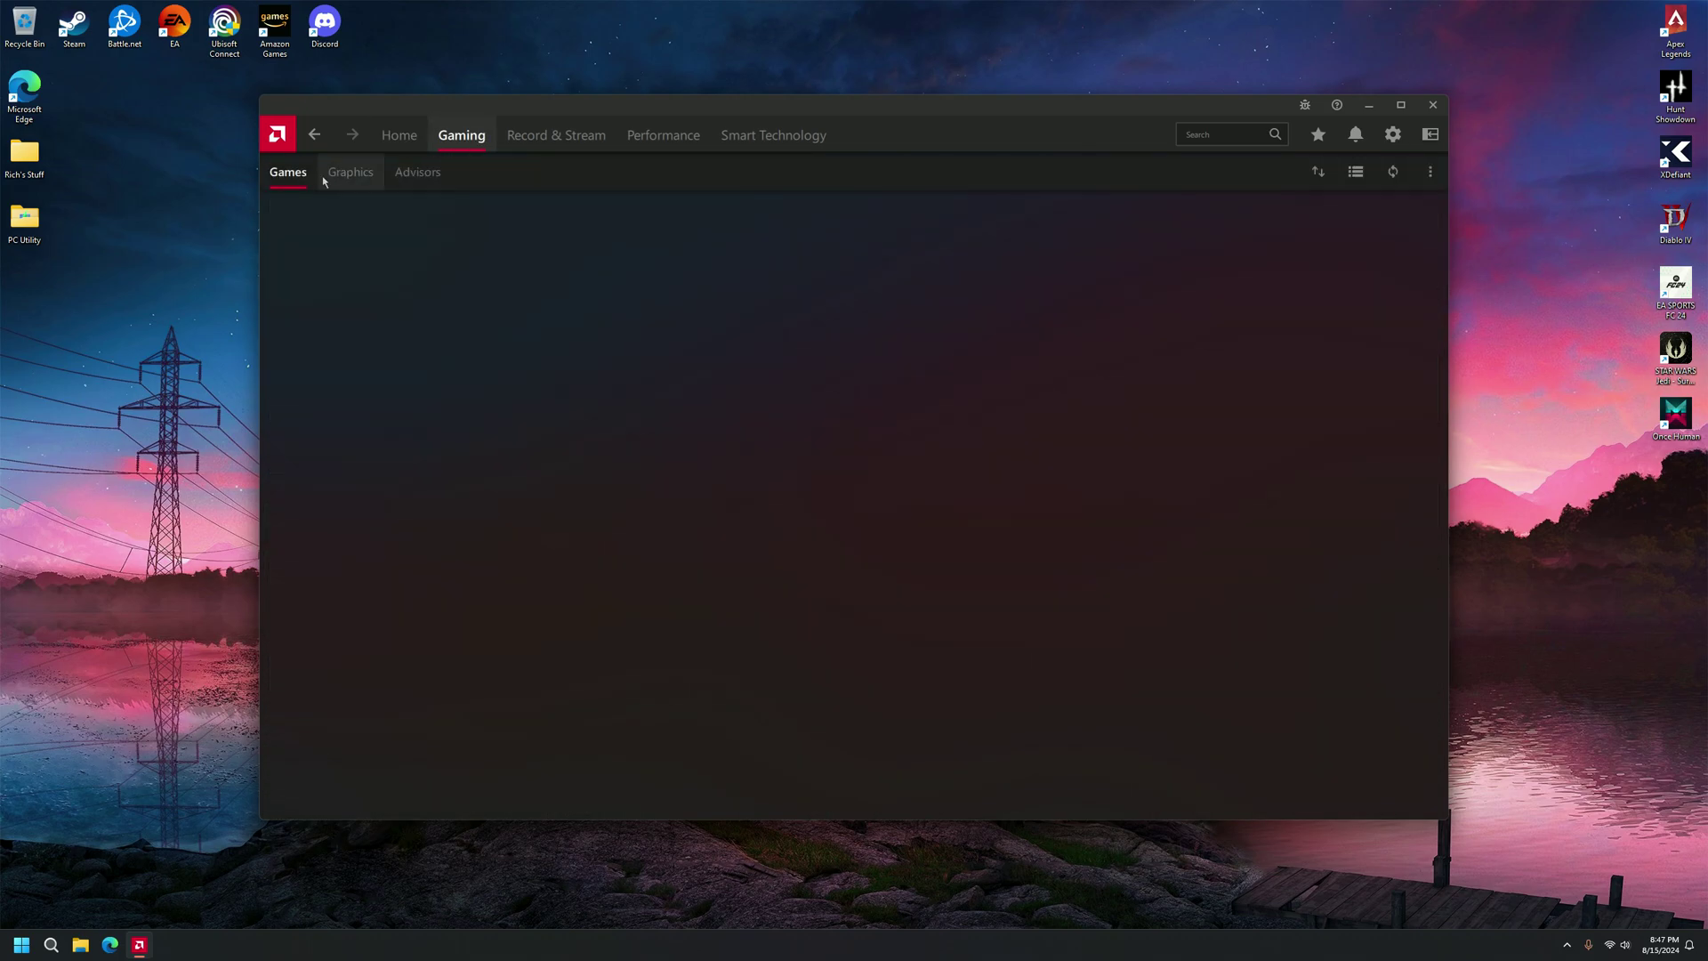
Step: Switch to the Gaming Graphics sub-tab, with global options down to Reset Shader Cache
{"action": "left_click", "coordinate": [350, 174]}
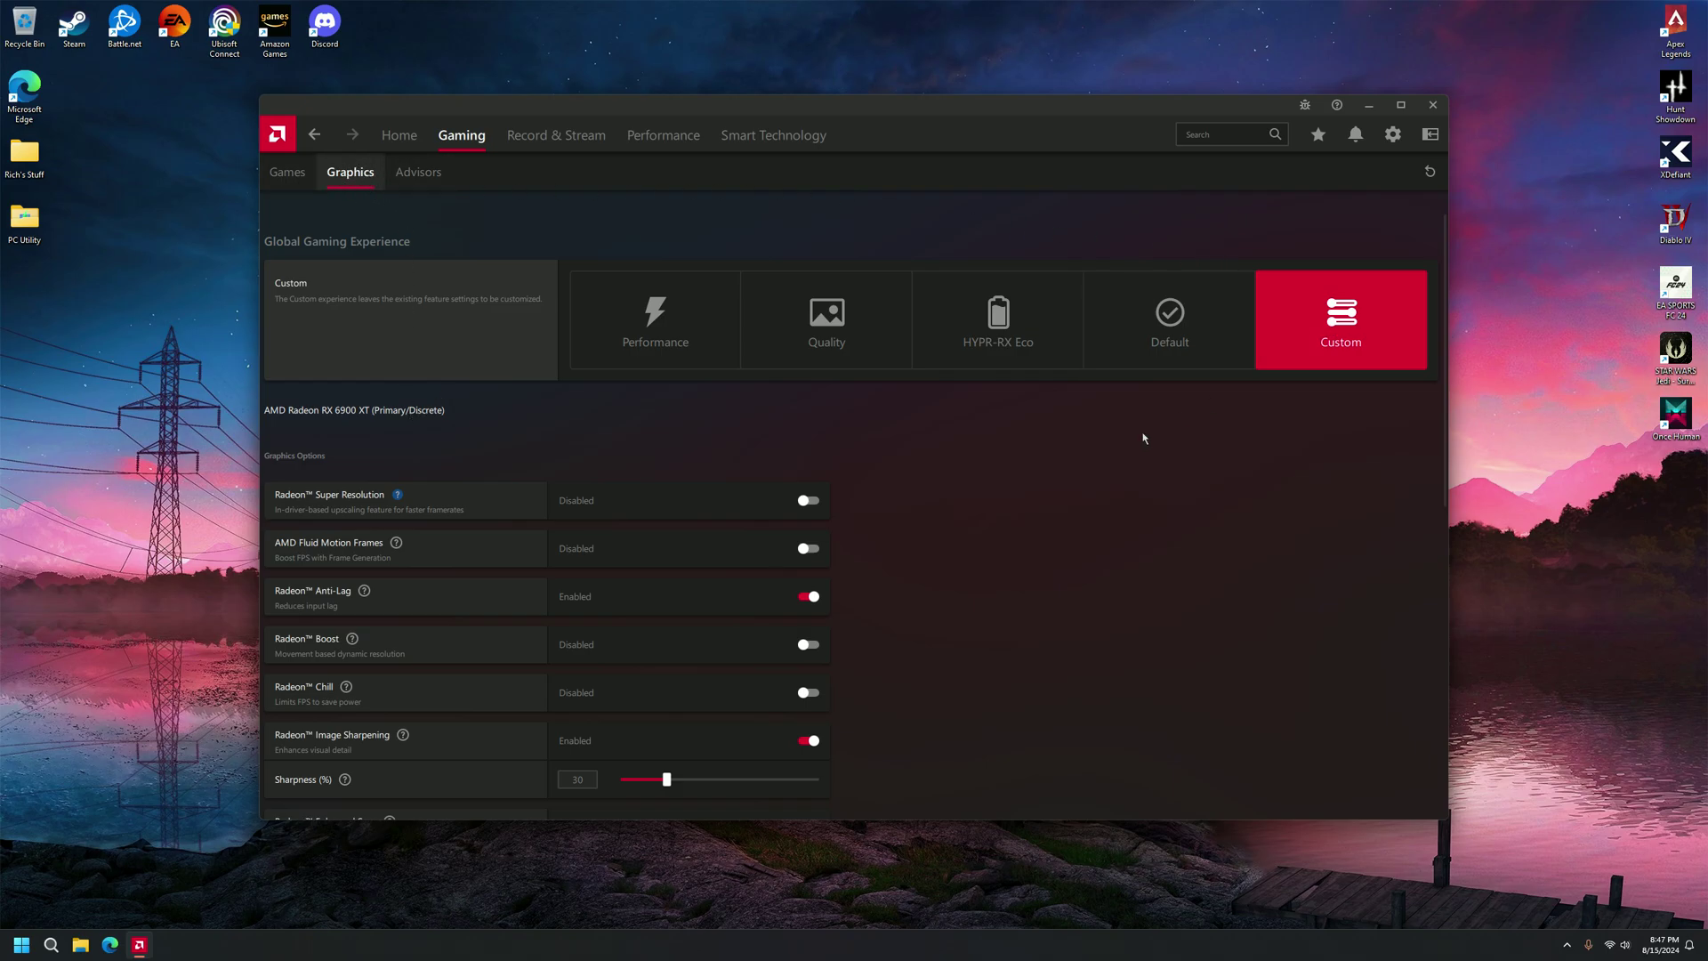
{"action": "scroll", "coordinate": [1069, 440], "scroll_direction": "down", "scroll_amount": 2}
{"action": "scroll", "coordinate": [957, 414], "scroll_direction": "down", "scroll_amount": 3}
{"action": "scroll", "coordinate": [788, 400], "scroll_direction": "up", "scroll_amount": 2}
{"action": "scroll", "coordinate": [645, 388], "scroll_direction": "up", "scroll_amount": 2}
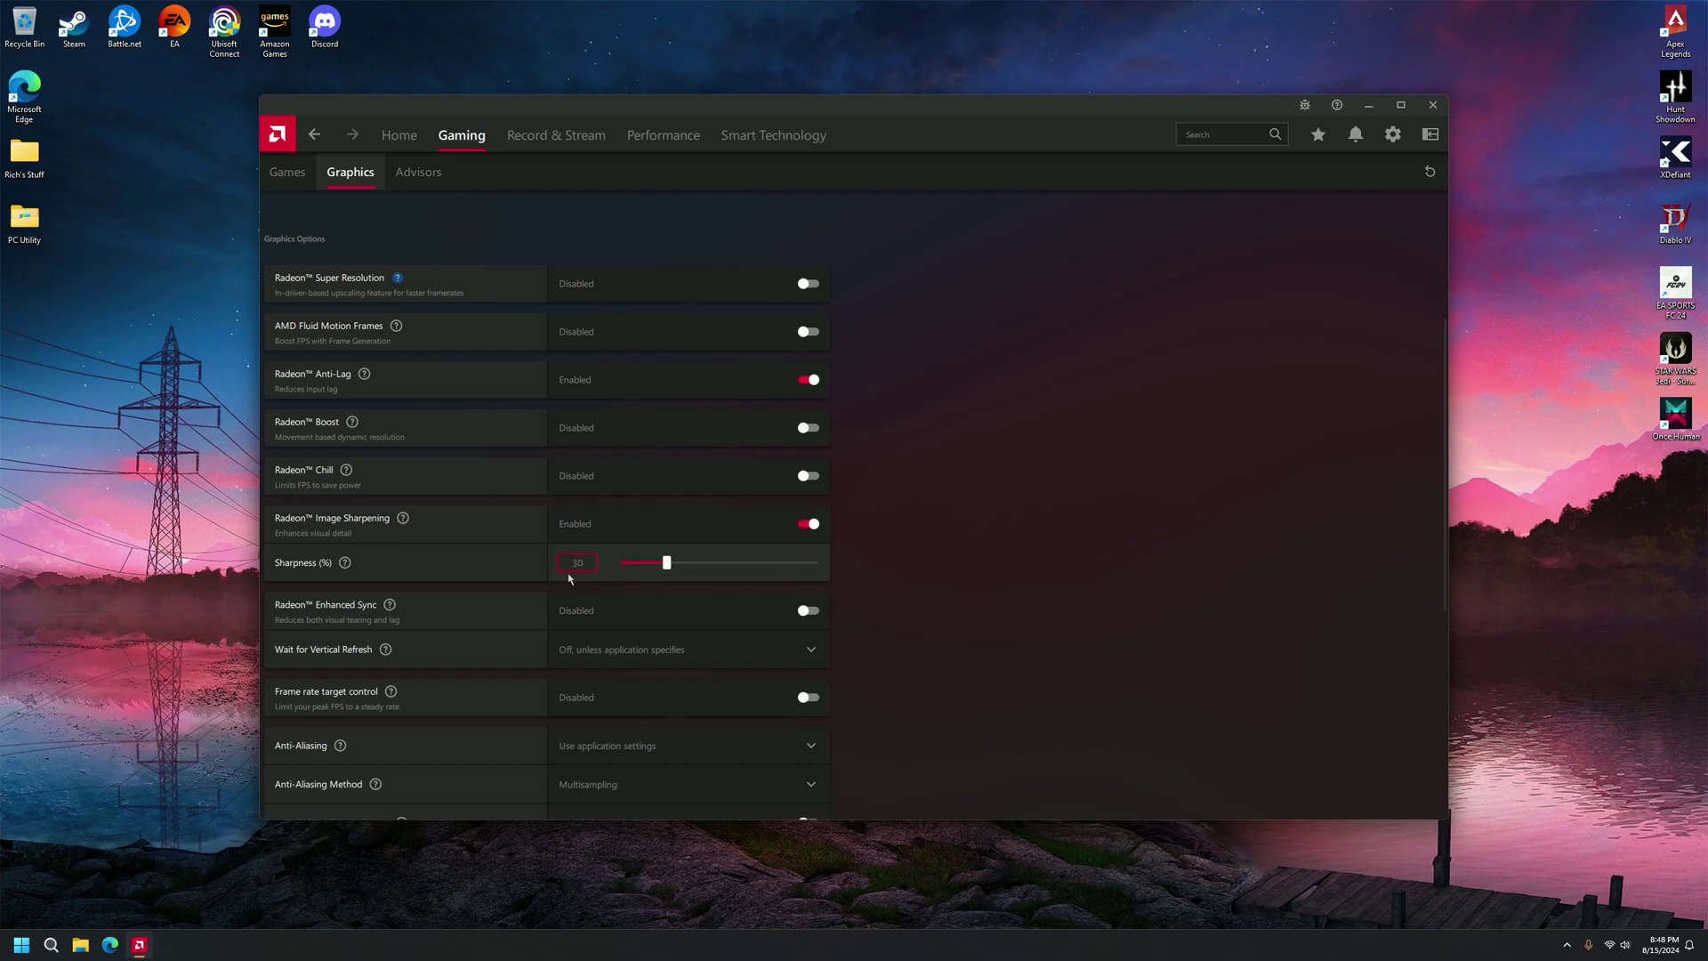
{"action": "scroll", "coordinate": [507, 544], "scroll_direction": "down", "scroll_amount": 3}
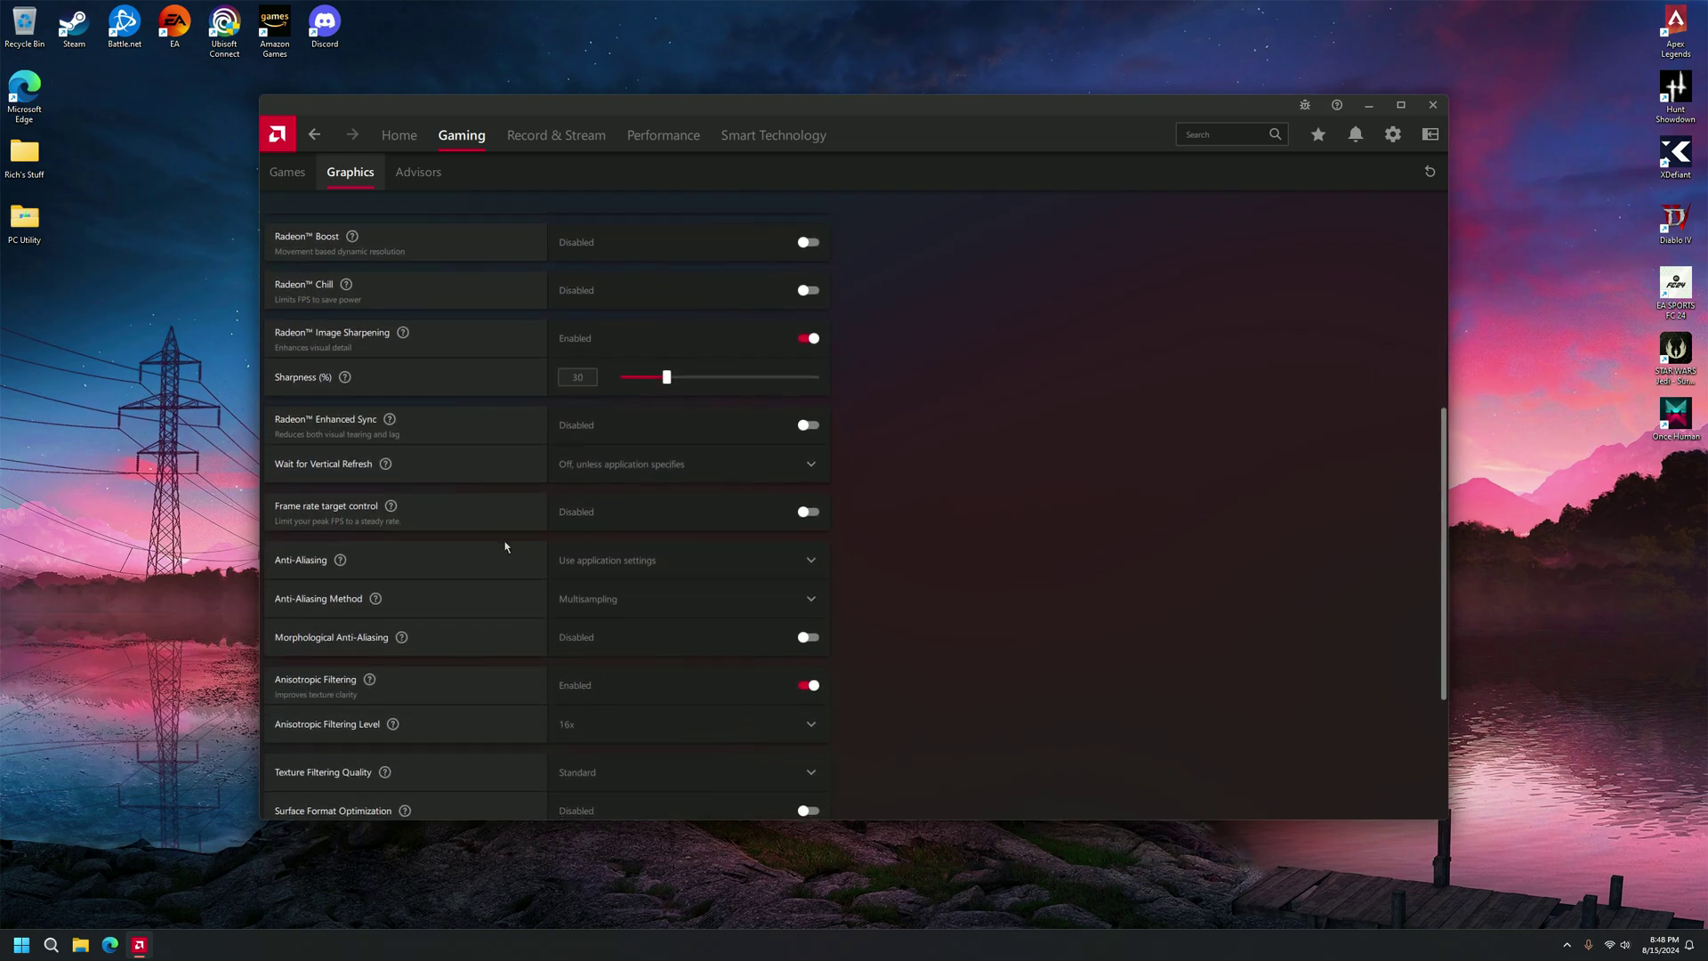
{"action": "scroll", "coordinate": [782, 522], "scroll_direction": "down", "scroll_amount": 2}
{"action": "scroll", "coordinate": [760, 480], "scroll_direction": "down", "scroll_amount": 1}
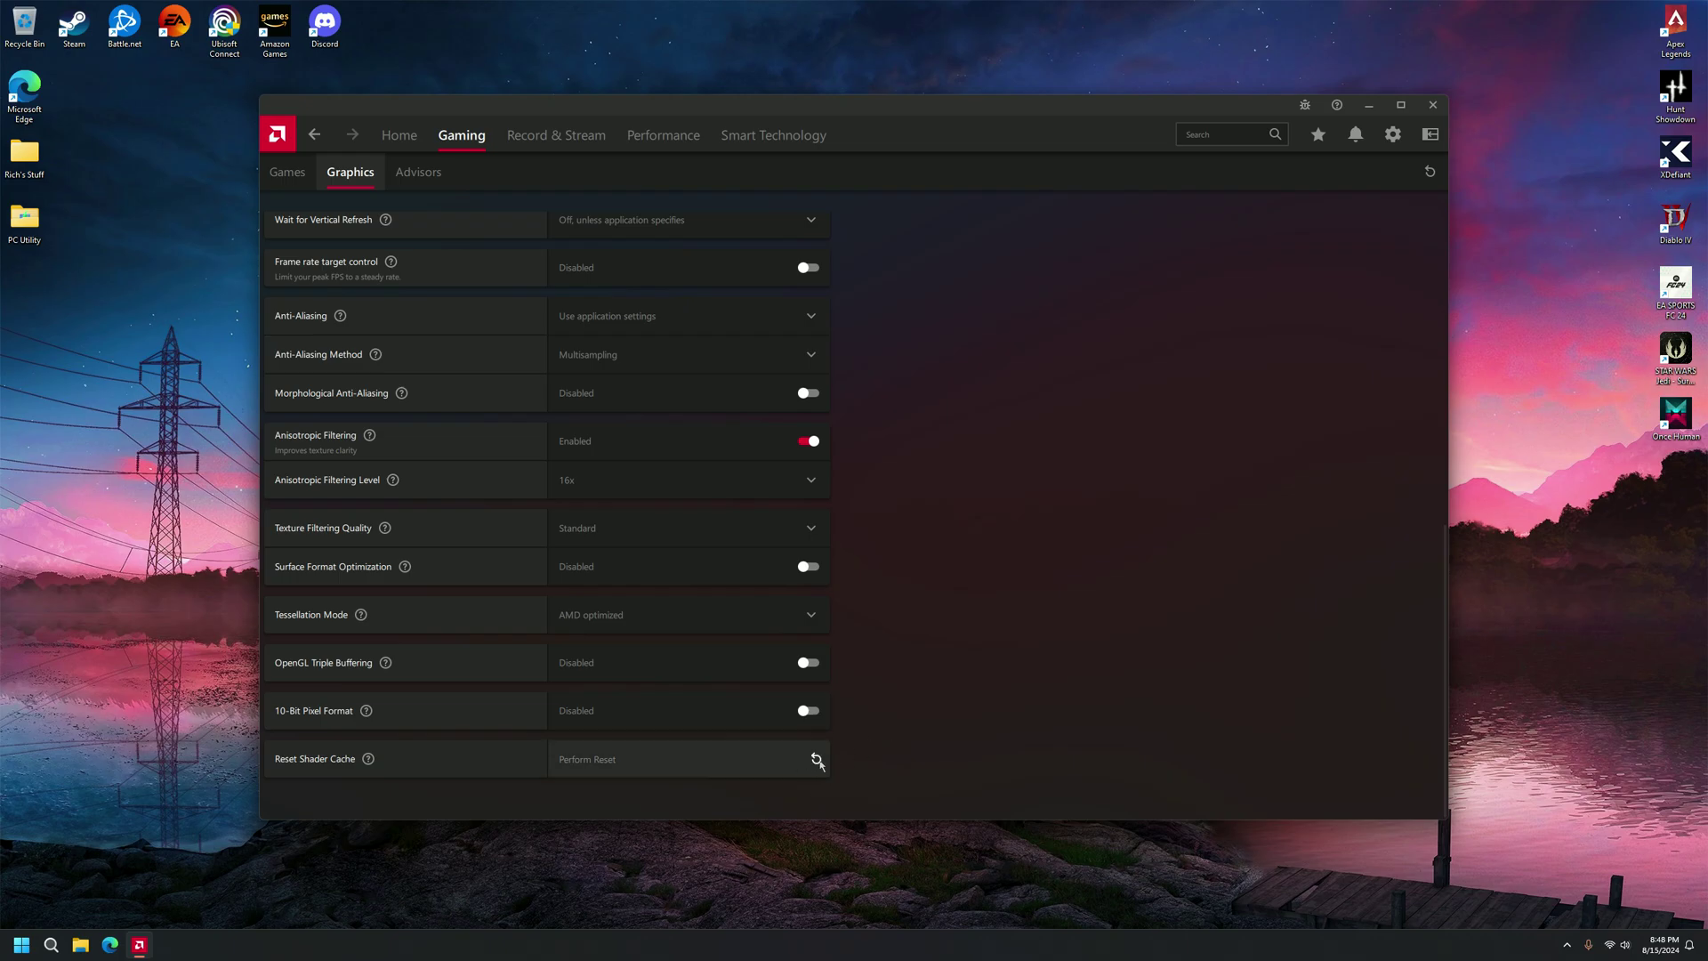
Step: Step through Record & Stream's Record, Live Stream and Scene Editor pages to the empty Media tab
{"action": "left_click", "coordinate": [572, 143]}
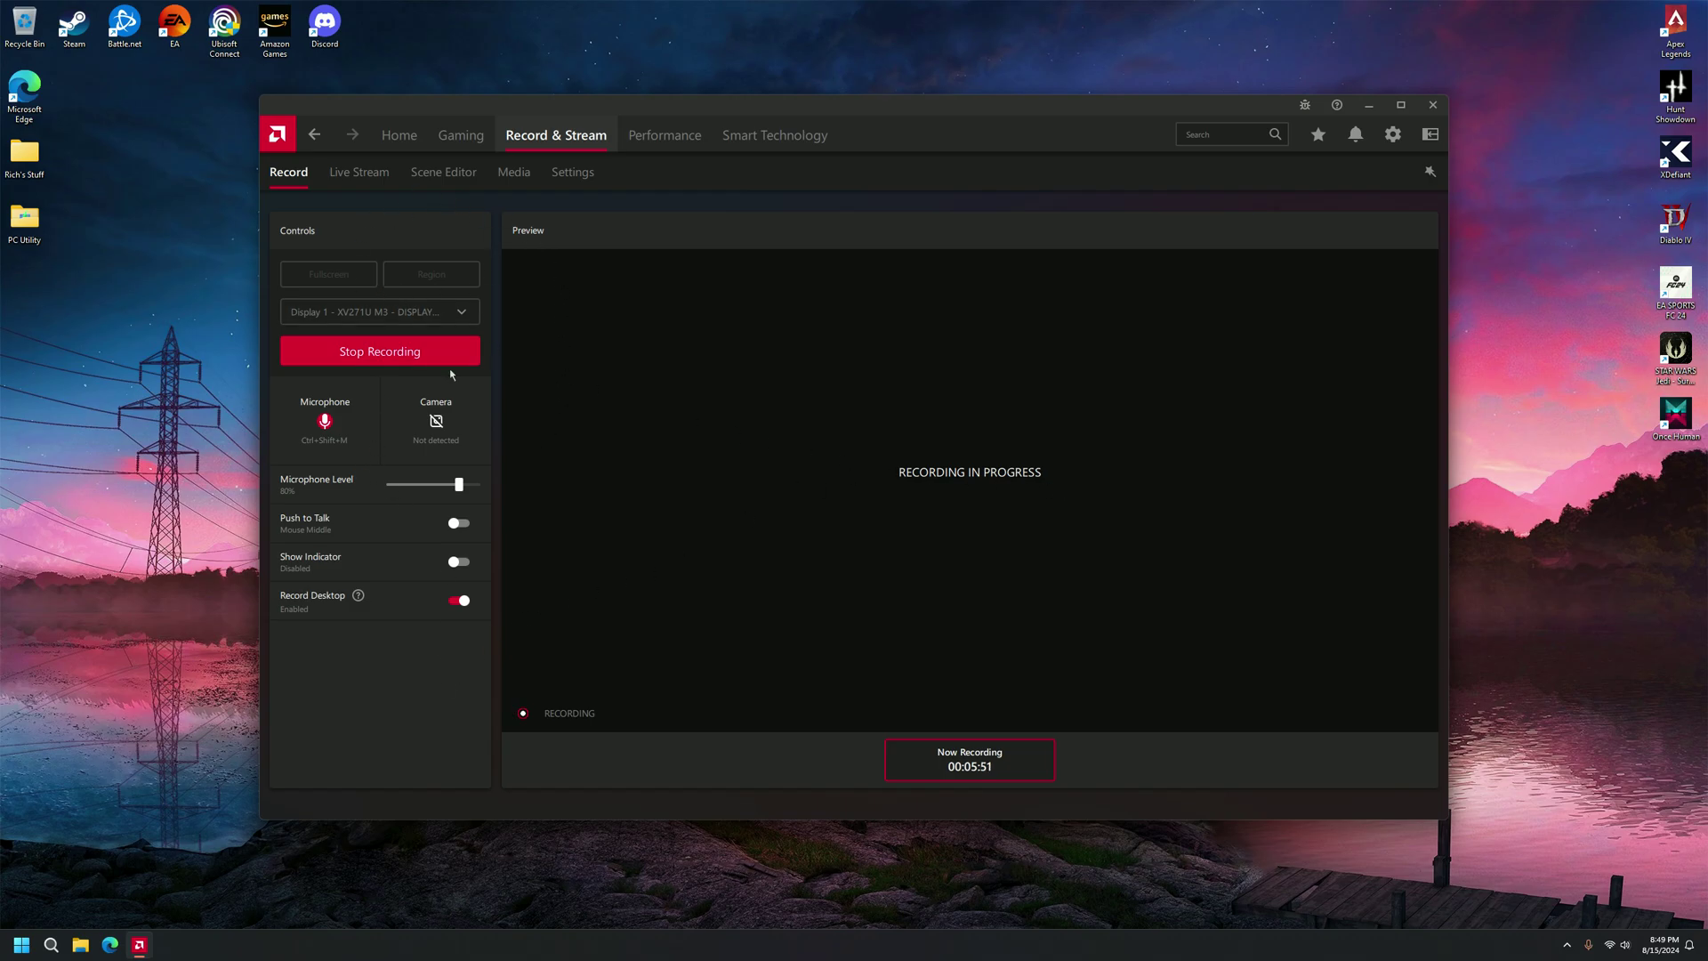
{"action": "left_click", "coordinate": [358, 172]}
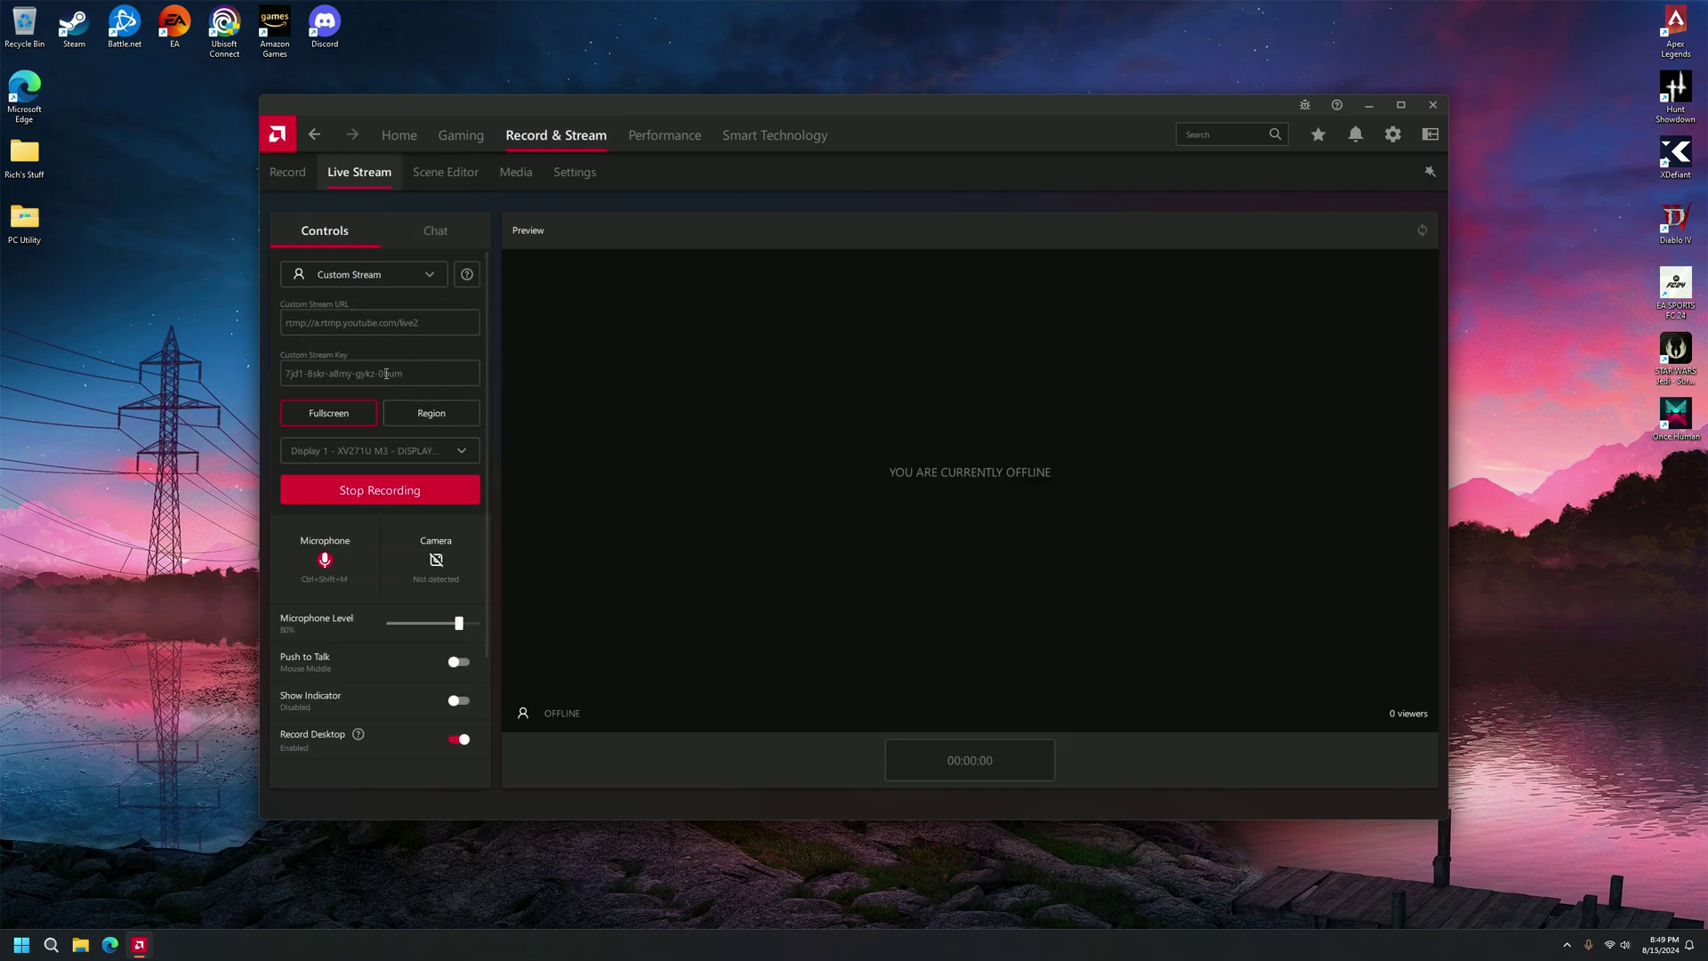
{"action": "scroll", "coordinate": [488, 482], "scroll_direction": "down", "scroll_amount": 2}
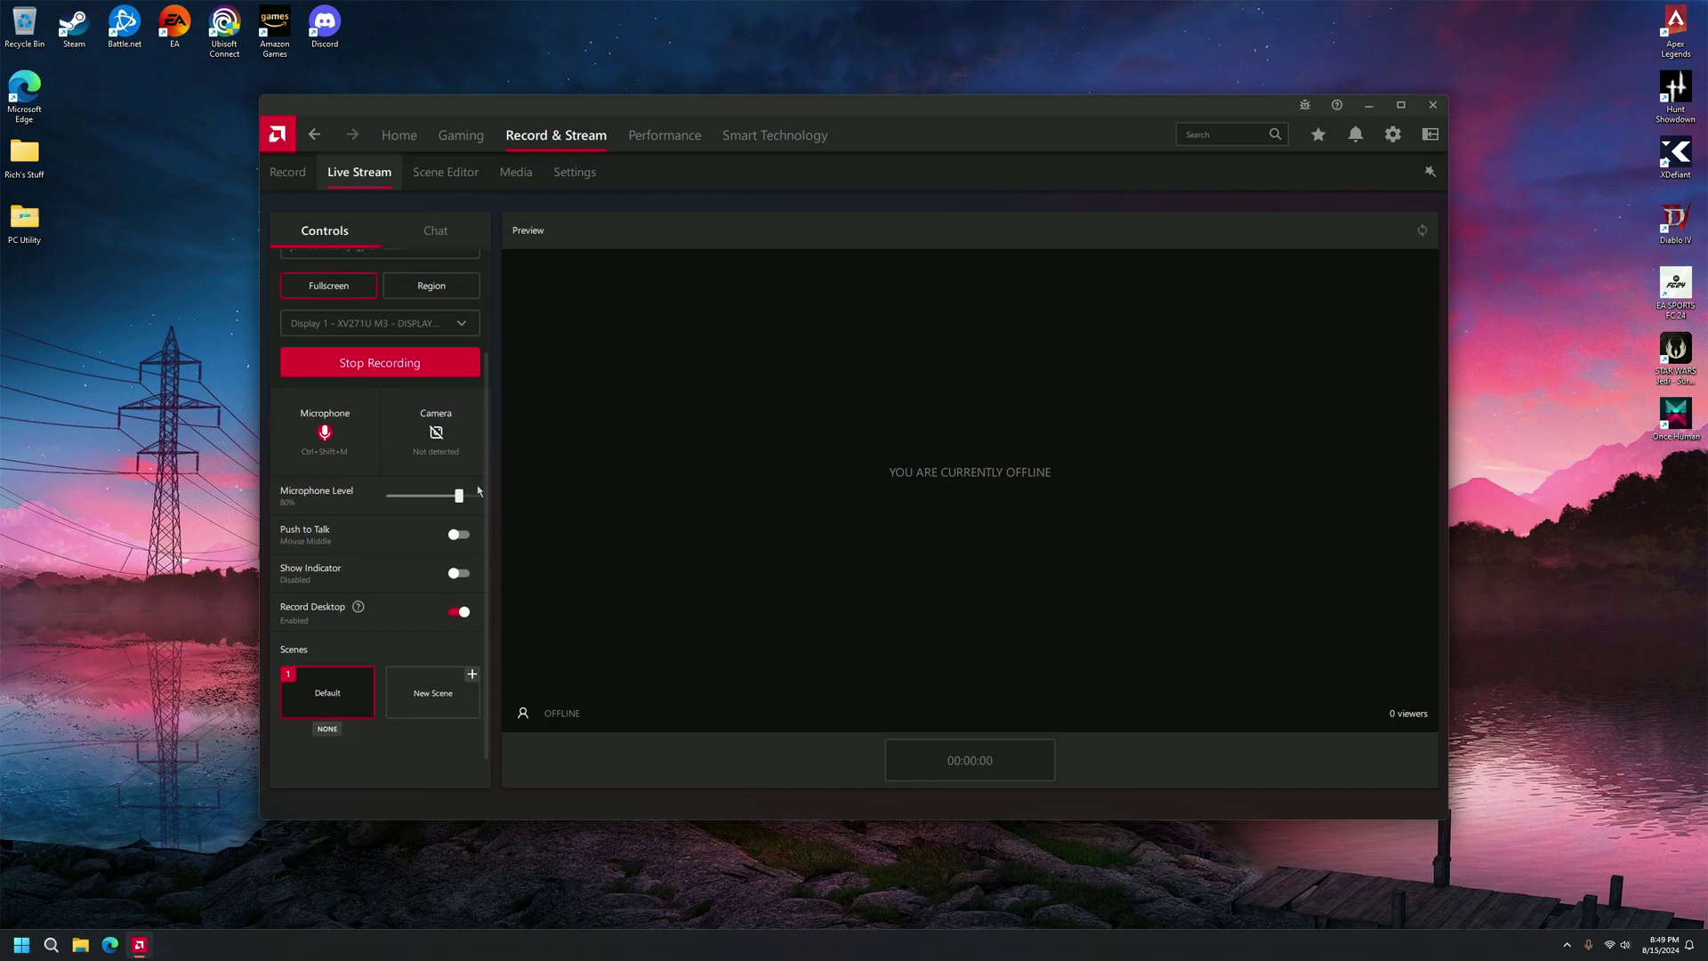
{"action": "left_click", "coordinate": [465, 177]}
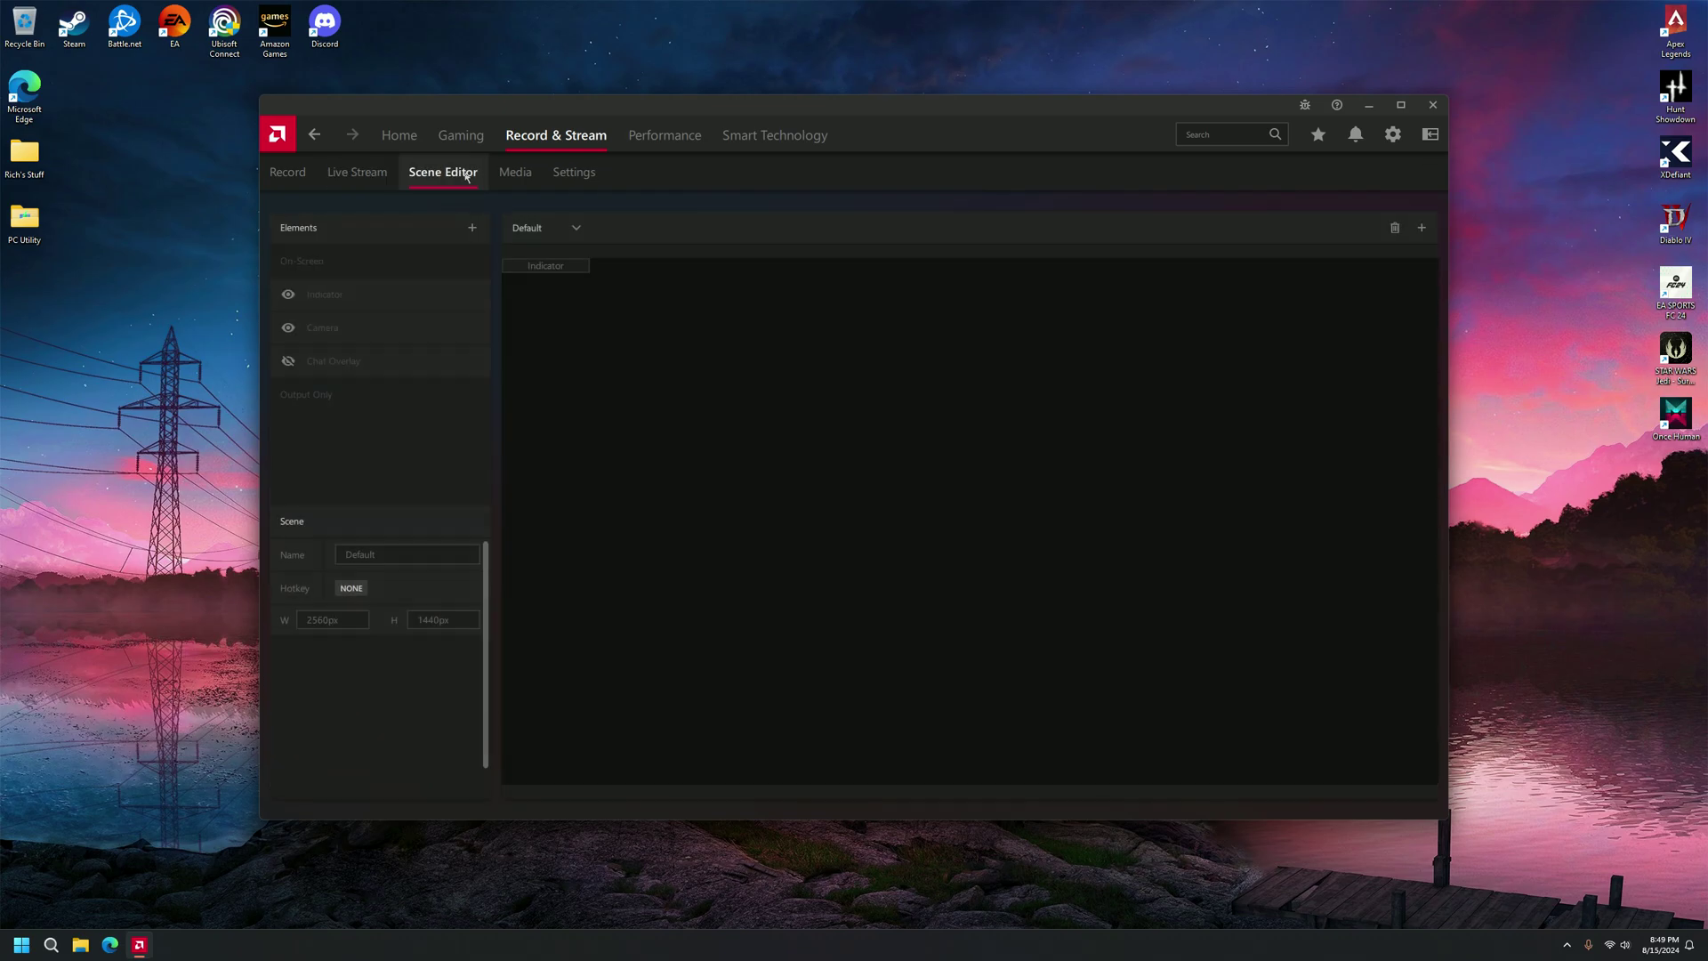
{"action": "left_click", "coordinate": [529, 183]}
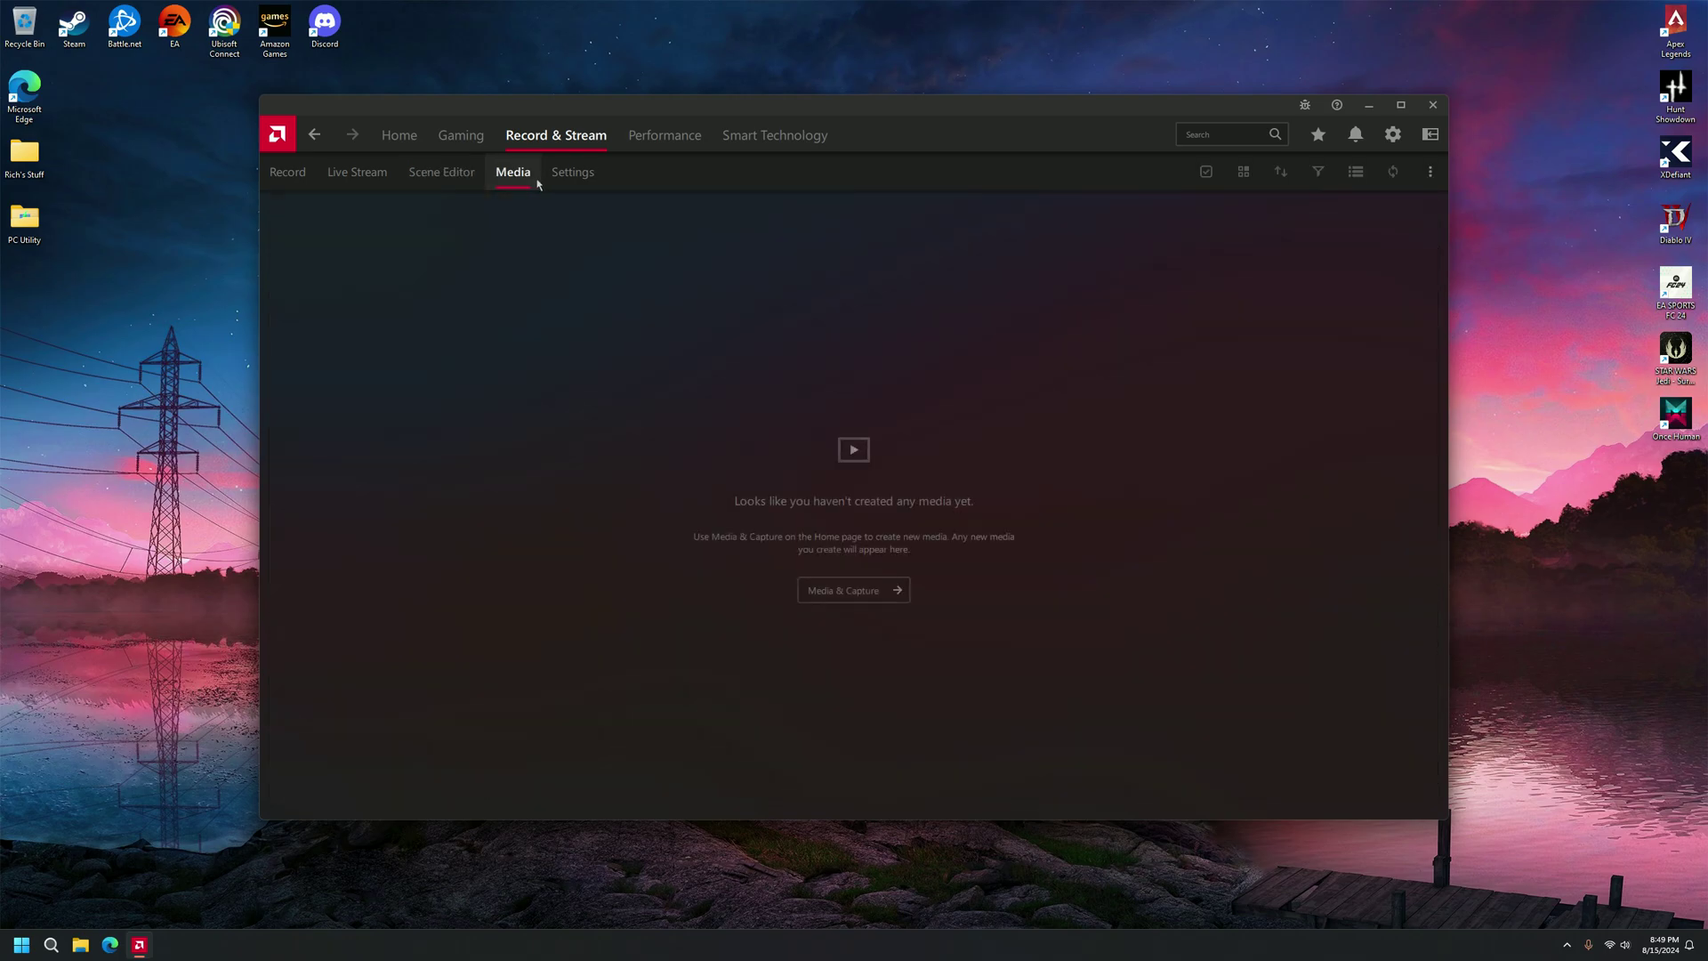
Step: Review the Record & Stream Settings page, then switch to the Performance Metrics dashboard
{"action": "left_click", "coordinate": [571, 187]}
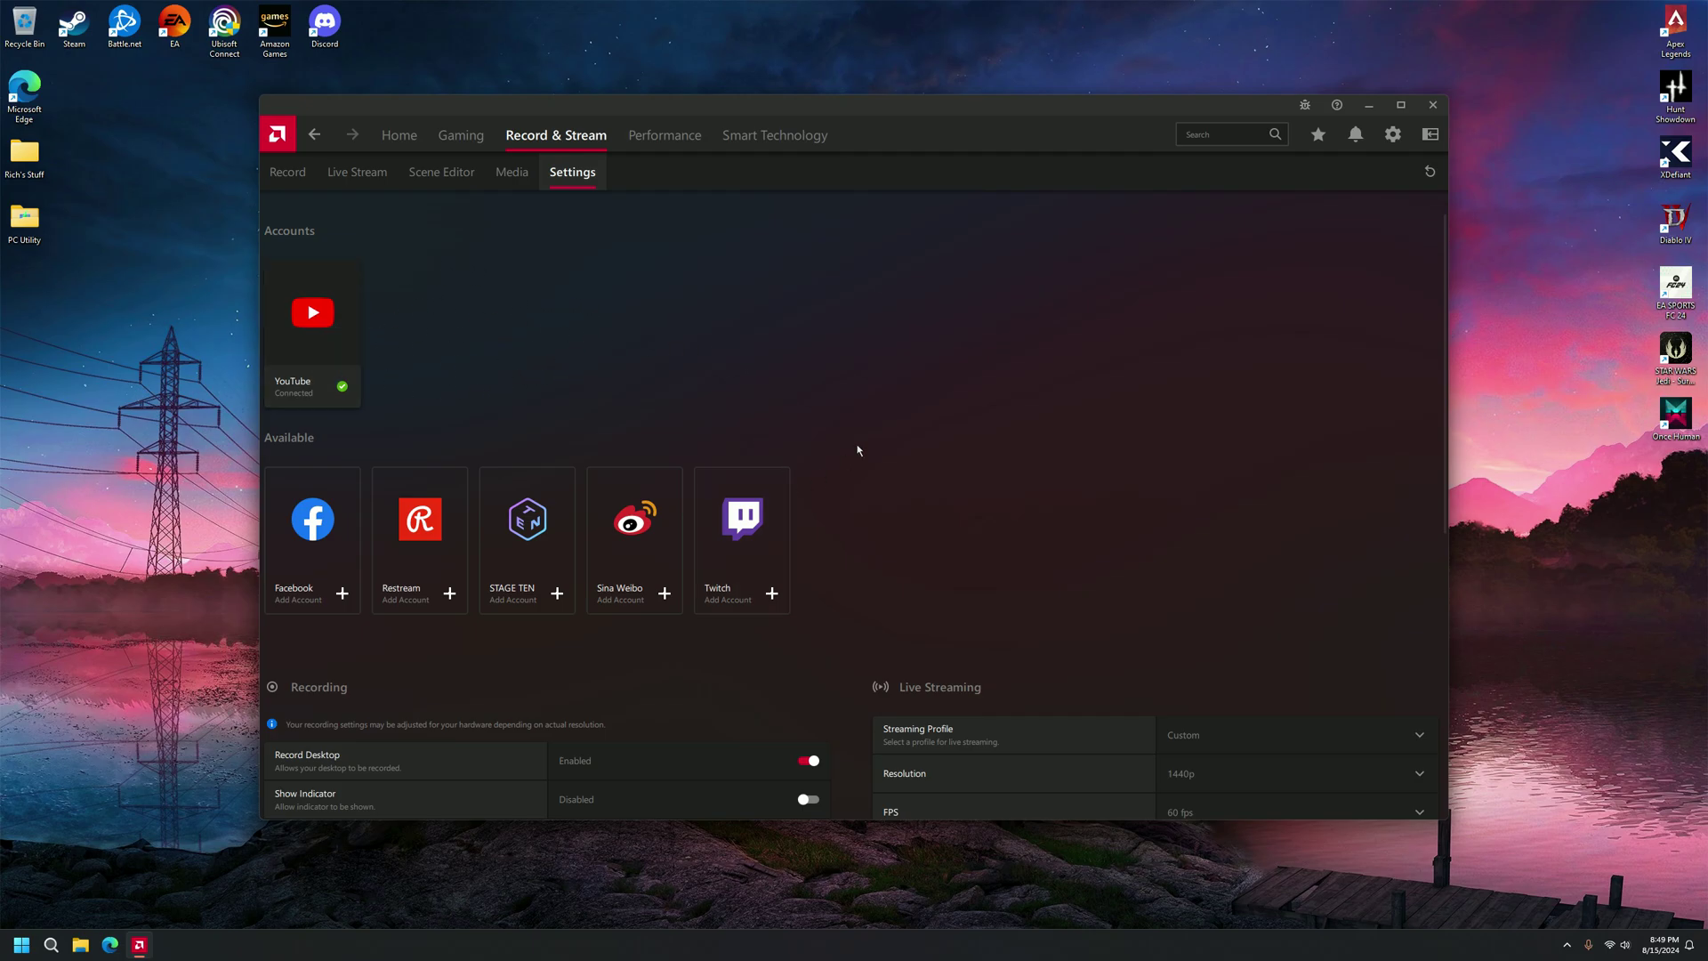
{"action": "scroll", "coordinate": [873, 446], "scroll_direction": "down", "scroll_amount": 1}
{"action": "scroll", "coordinate": [802, 445], "scroll_direction": "down", "scroll_amount": 2}
{"action": "scroll", "coordinate": [571, 443], "scroll_direction": "down", "scroll_amount": 2}
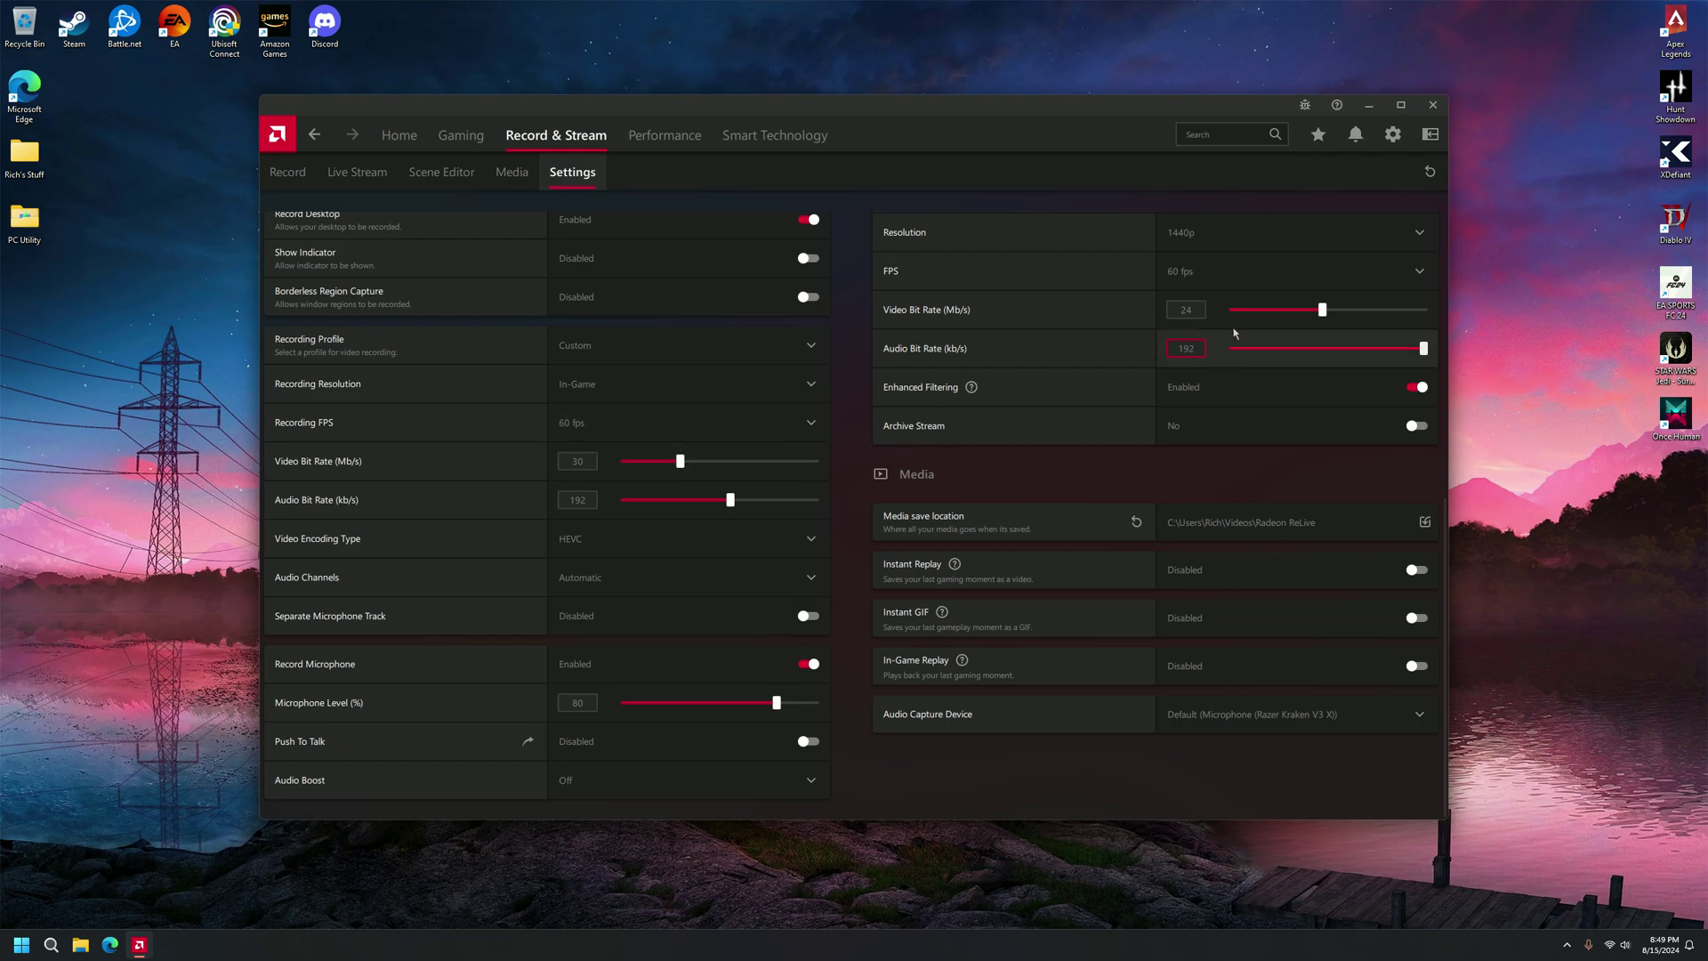
{"action": "scroll", "coordinate": [1285, 273], "scroll_direction": "up", "scroll_amount": 1}
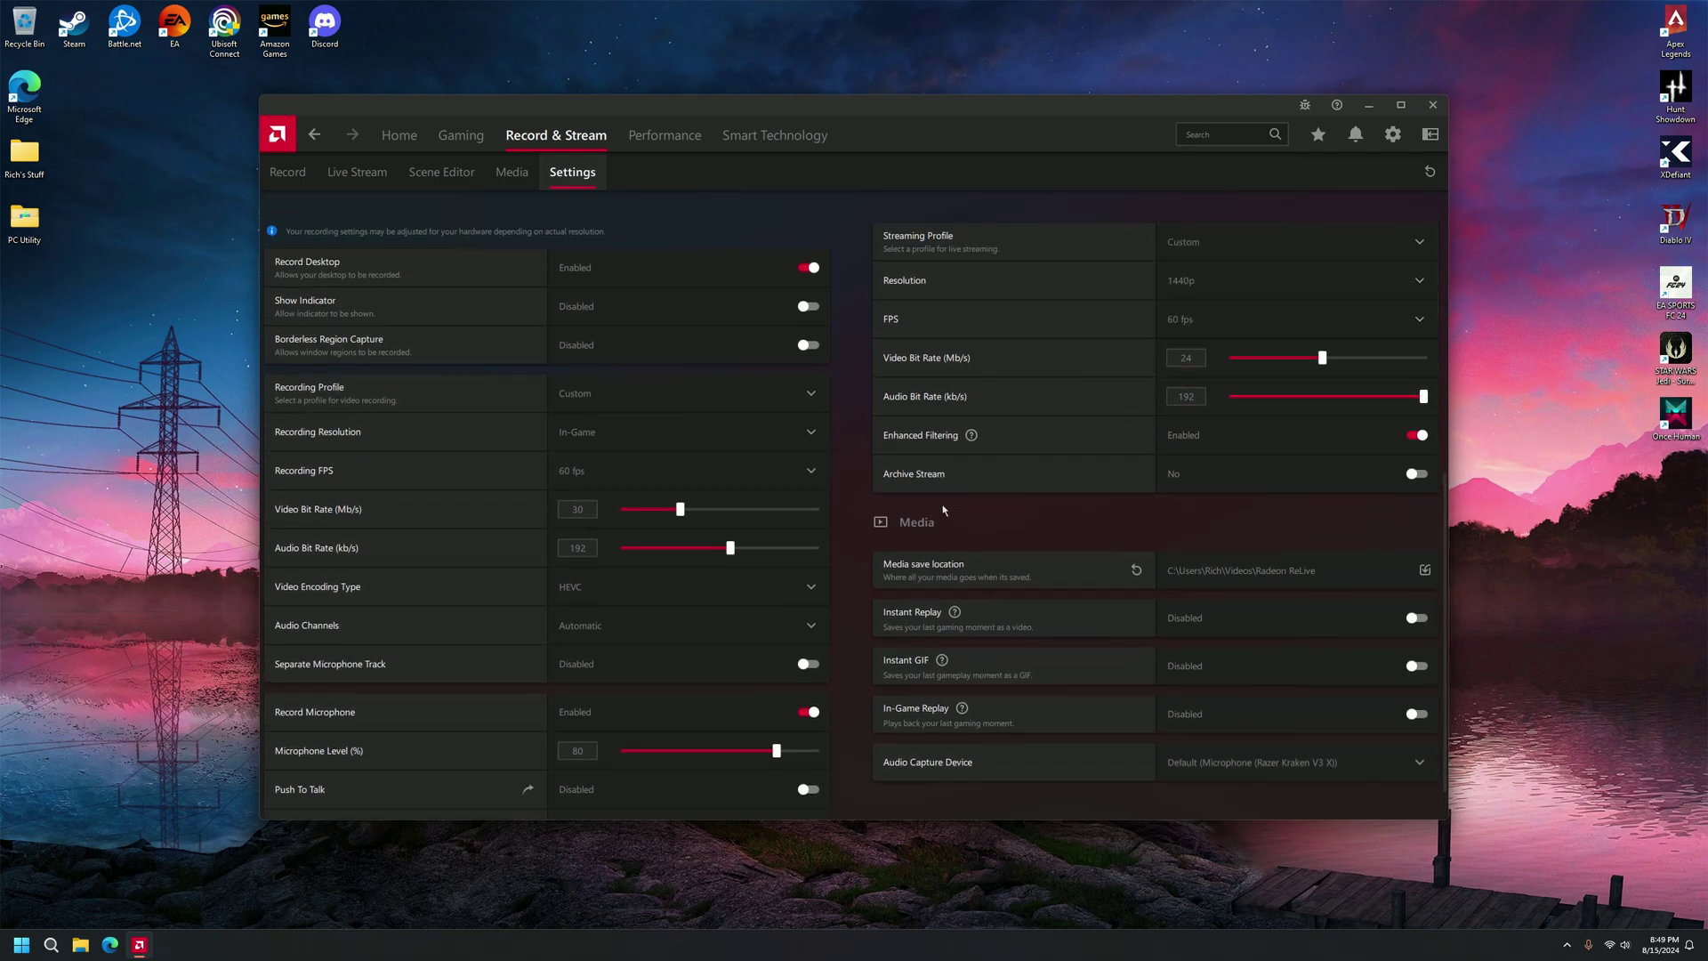
{"action": "scroll", "coordinate": [838, 483], "scroll_direction": "down", "scroll_amount": 1}
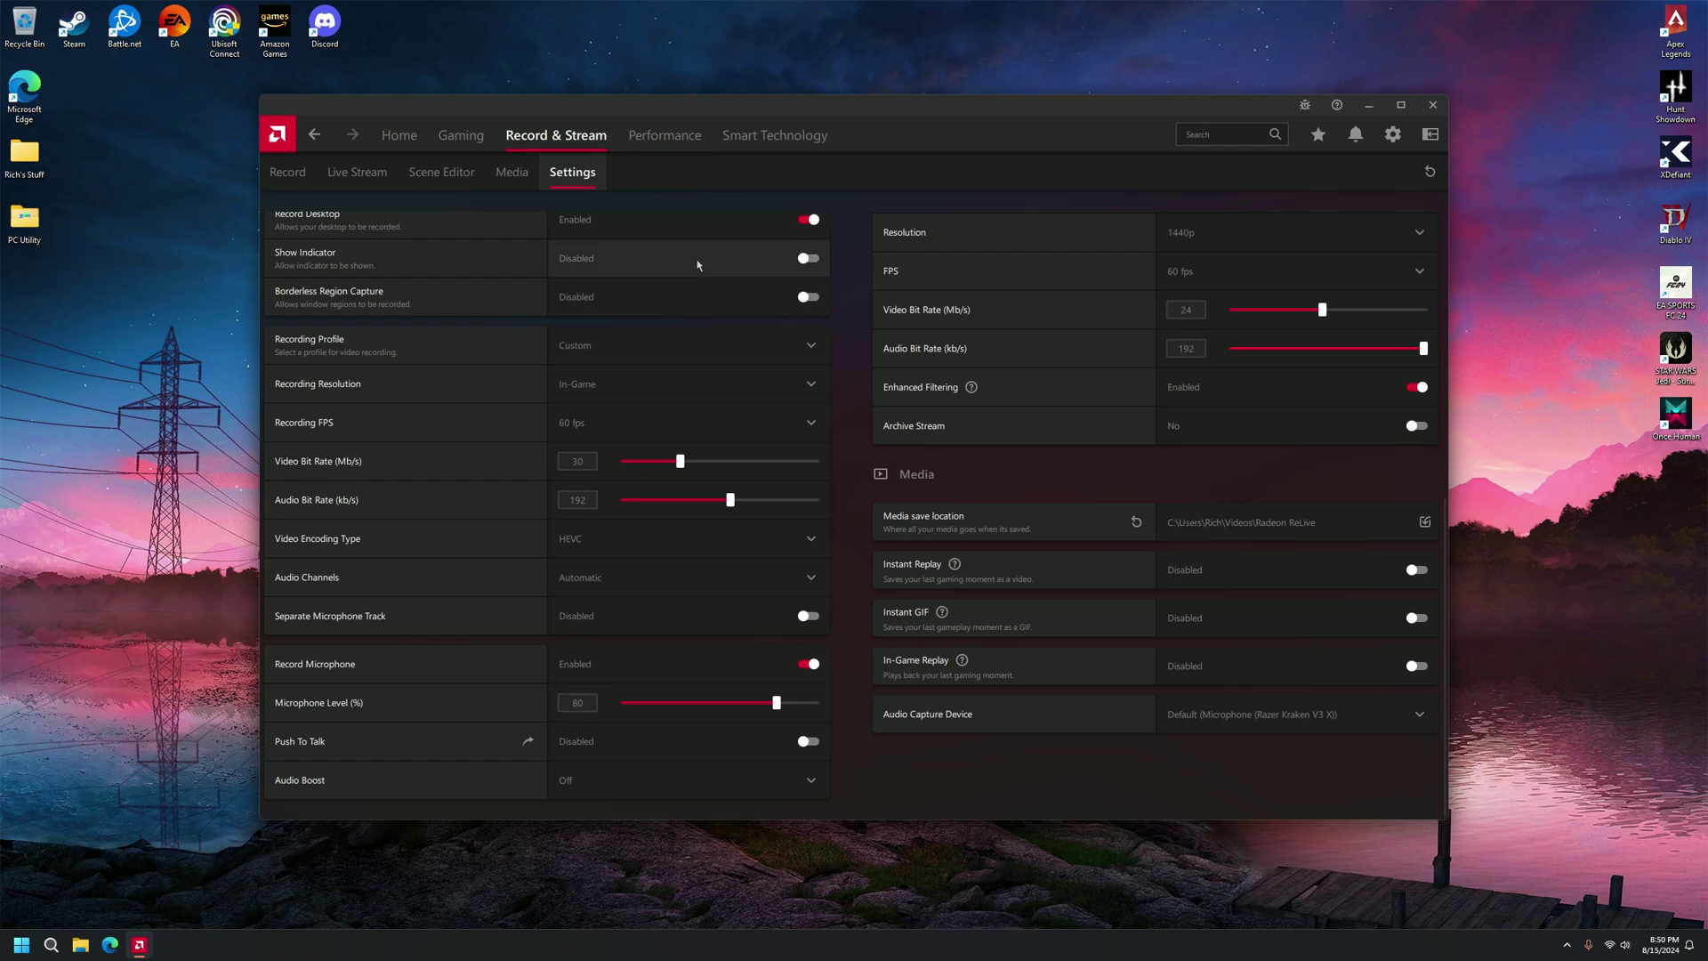
{"action": "left_click", "coordinate": [665, 134]}
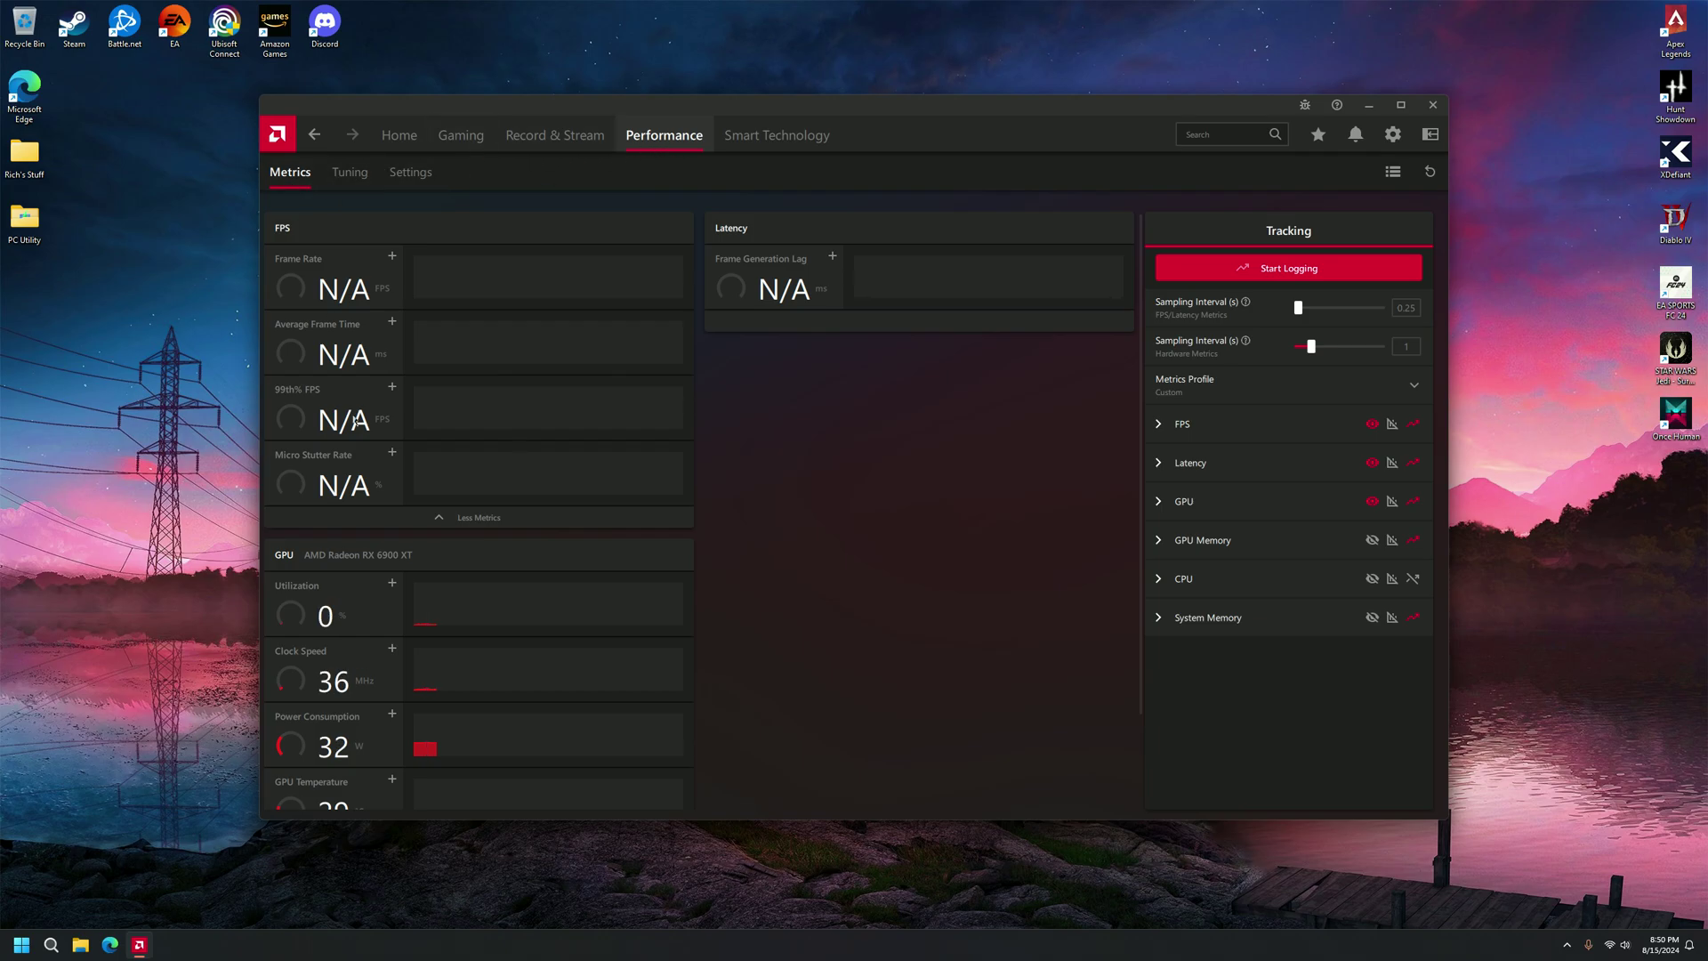
{"action": "scroll", "coordinate": [446, 579], "scroll_direction": "down", "scroll_amount": 1}
{"action": "scroll", "coordinate": [454, 574], "scroll_direction": "up", "scroll_amount": 1}
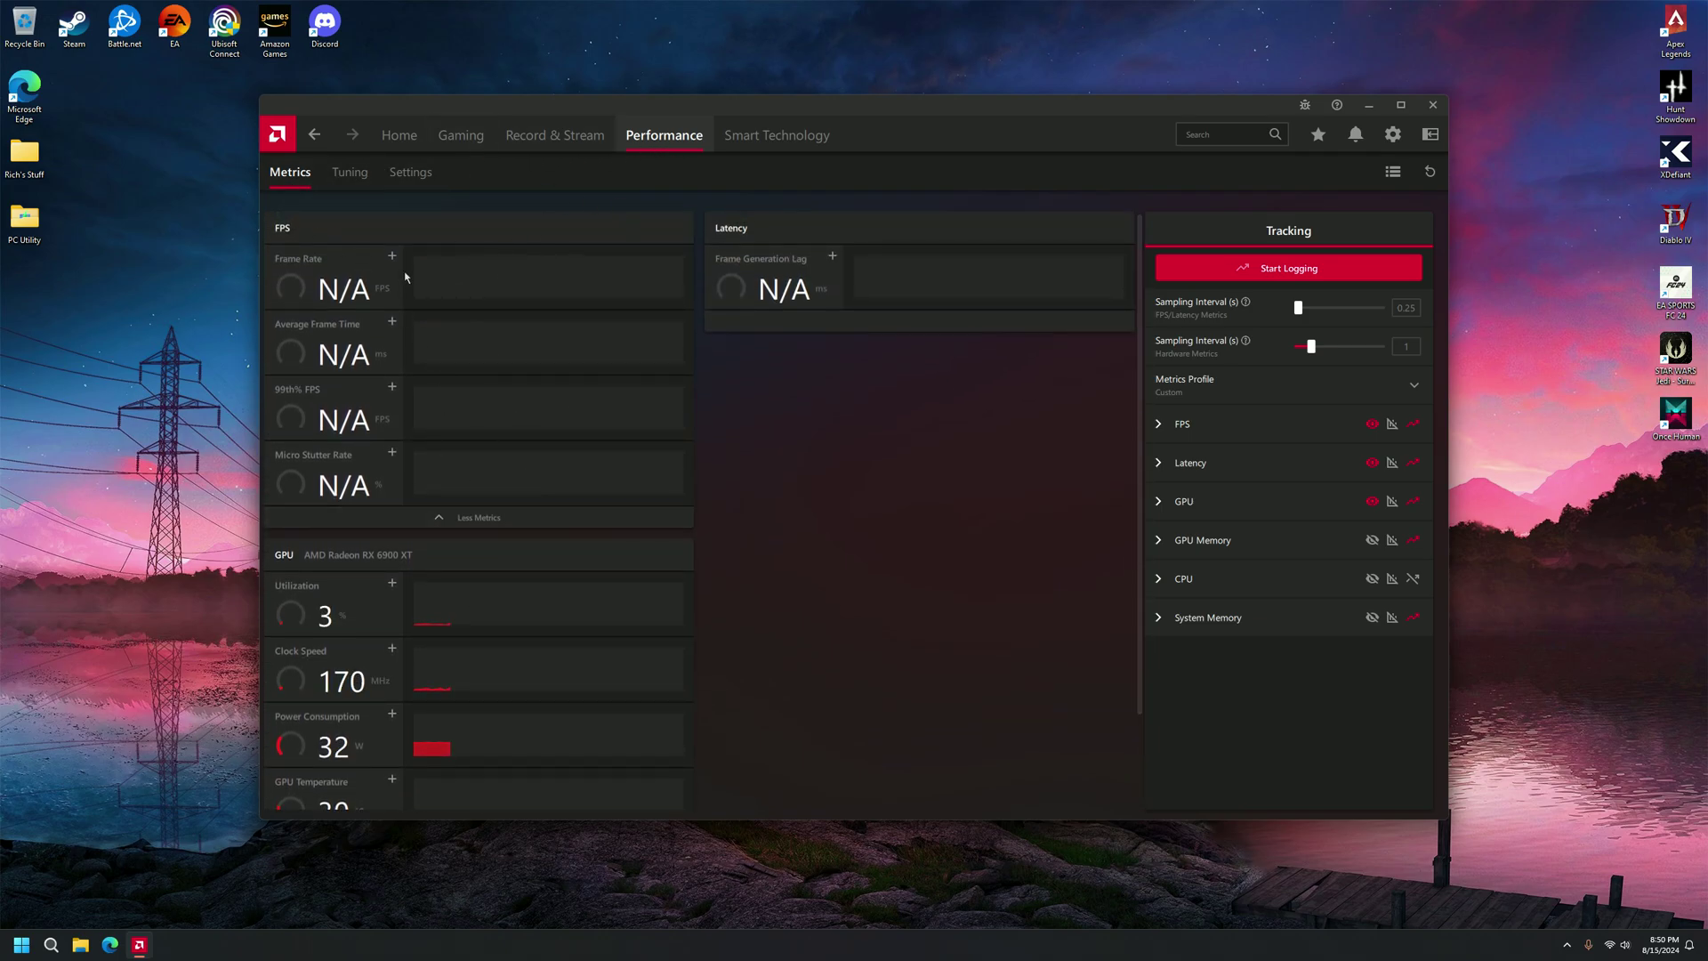
Step: Collapse the FPS panel with Less Metrics and switch to the Performance Settings sub-tab
{"action": "left_click", "coordinate": [446, 517]}
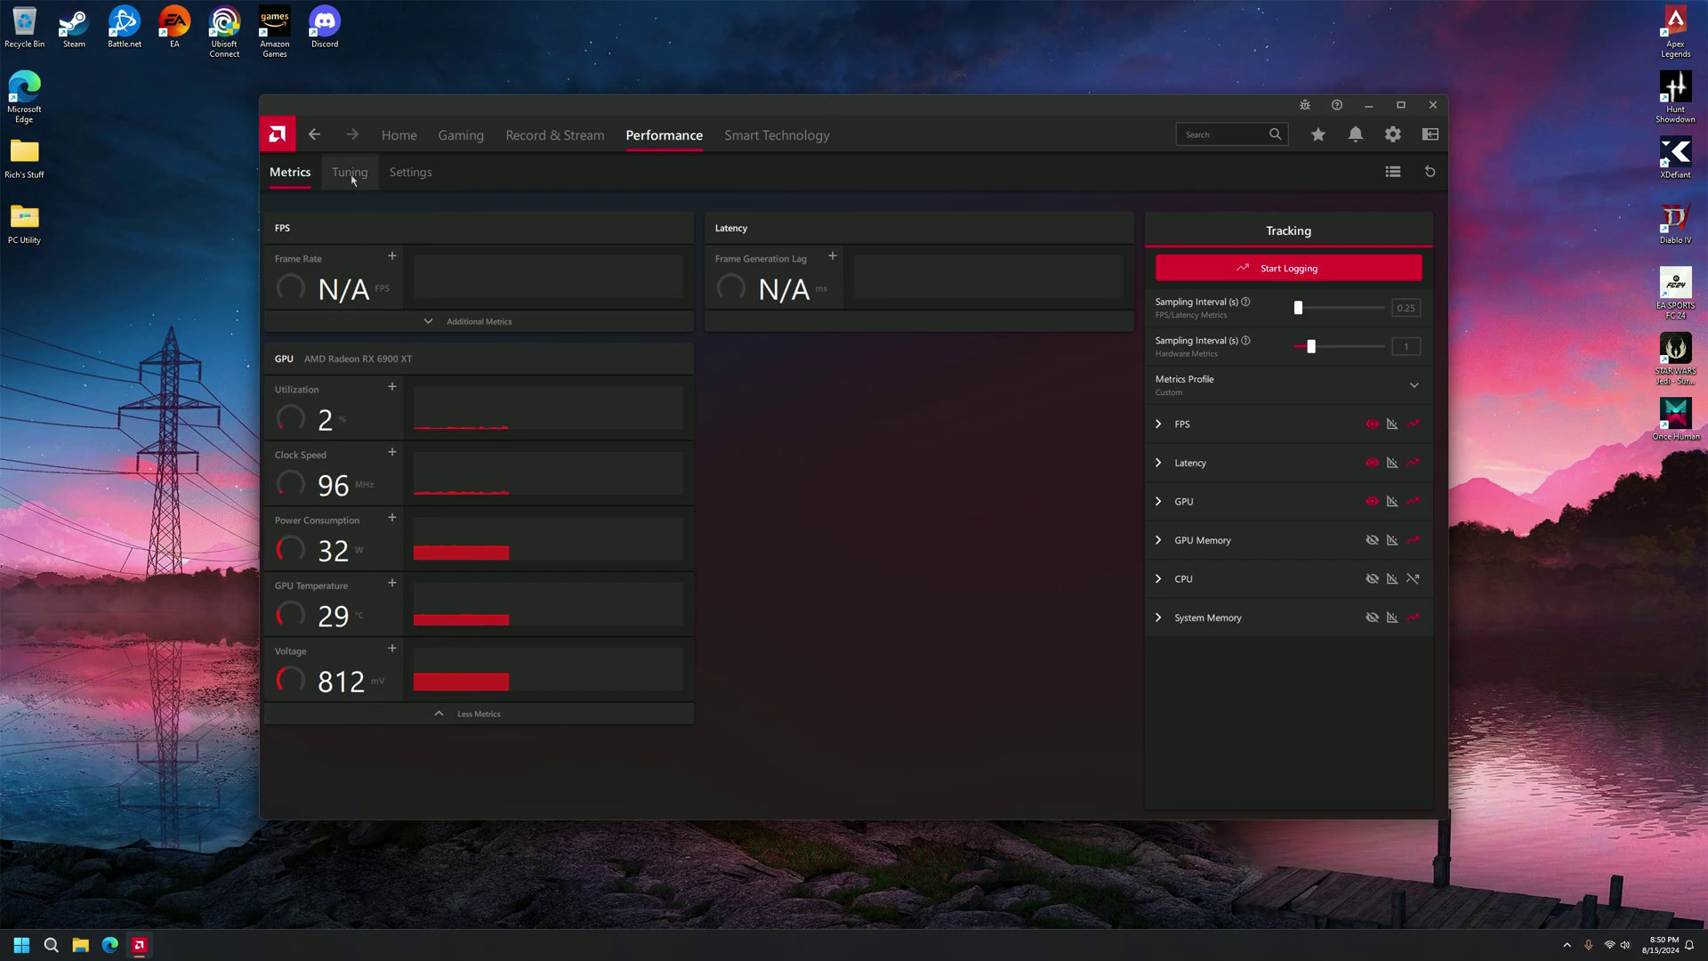
{"action": "left_click", "coordinate": [407, 172]}
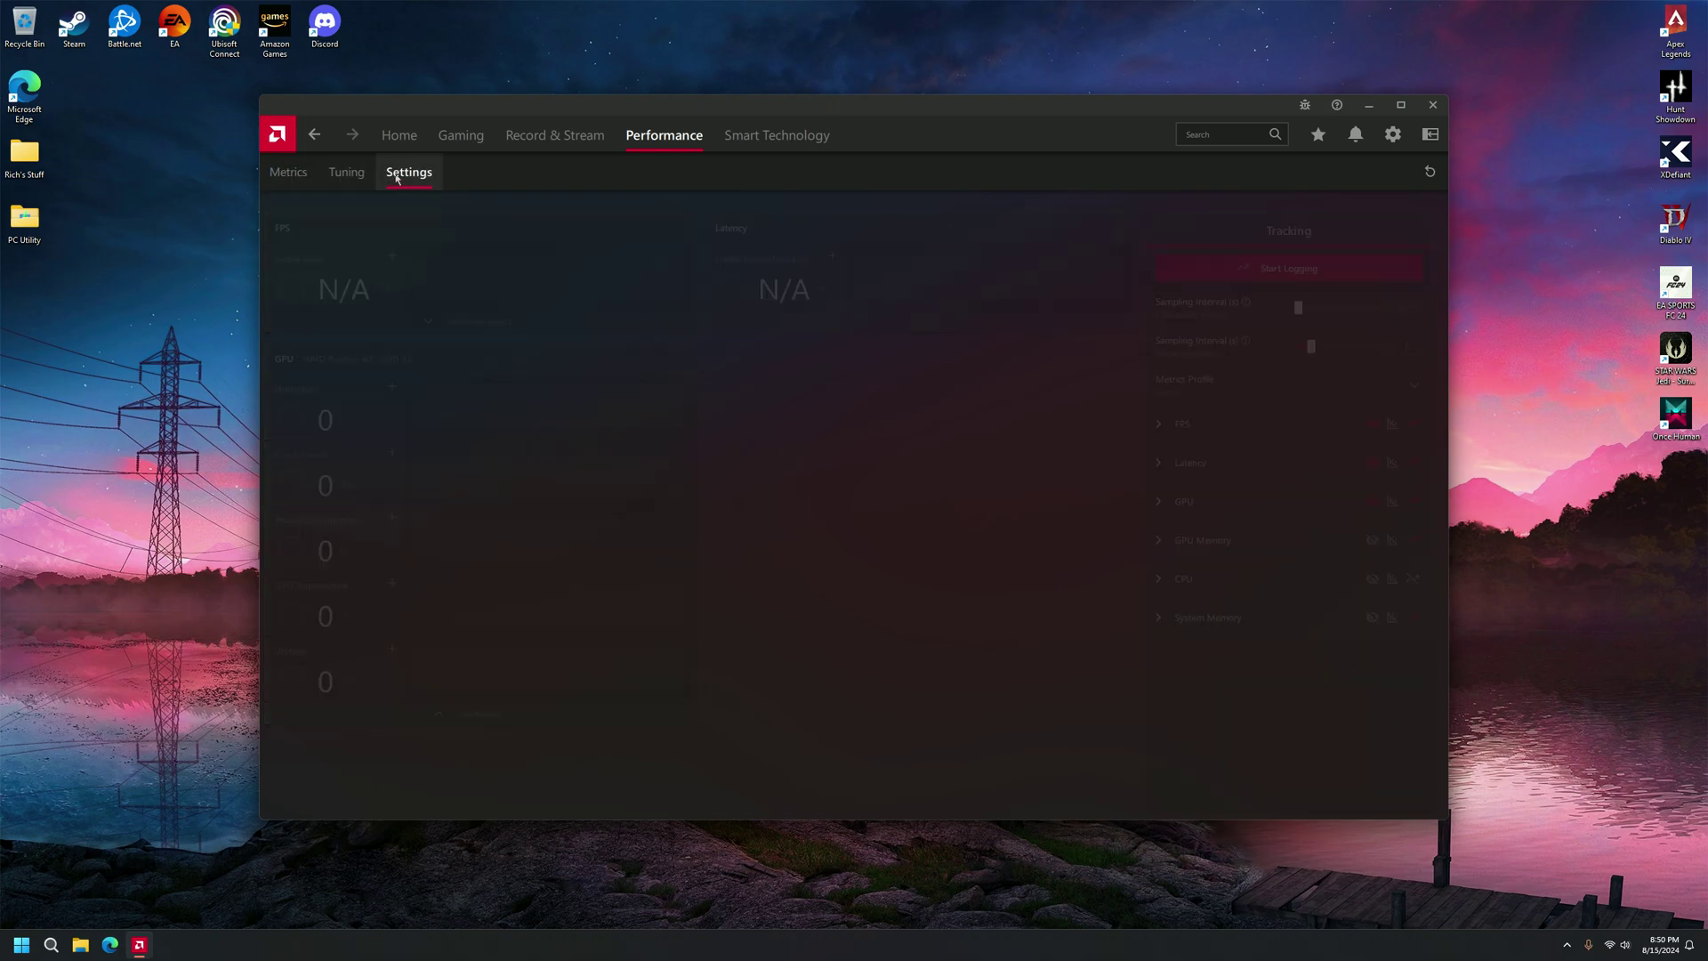
Step: Switch to the Performance Tuning sub-tab showing the GPU tuning sliders and fan curve
{"action": "left_click", "coordinate": [350, 173]}
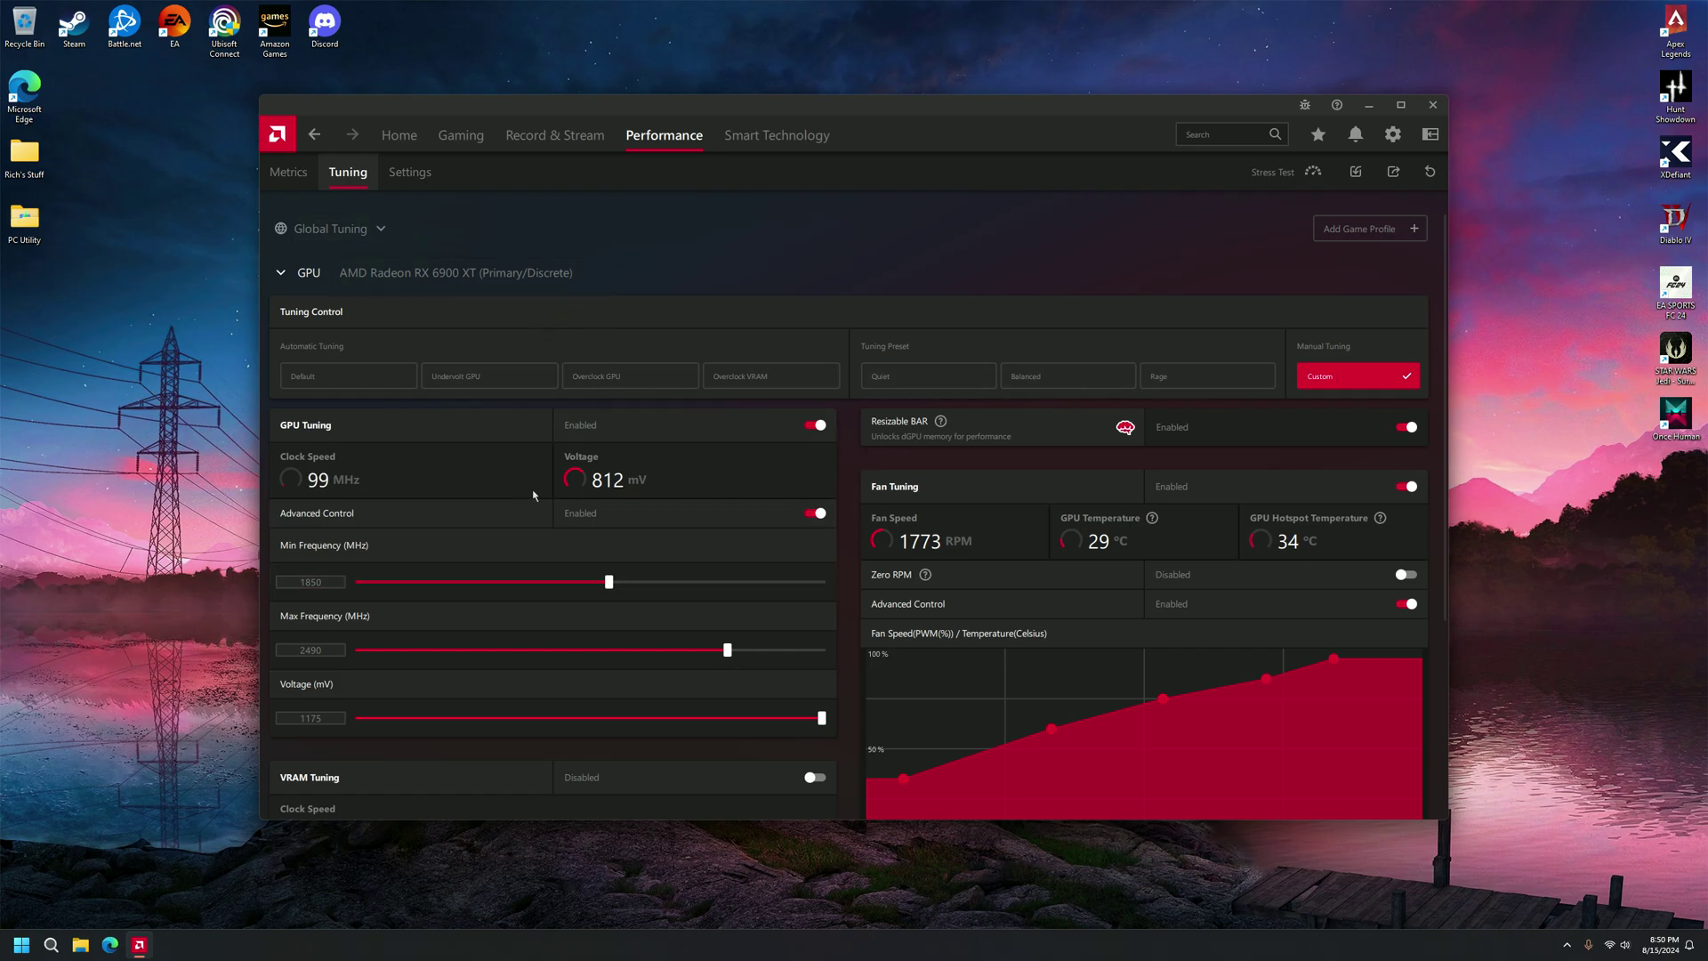
{"action": "scroll", "coordinate": [674, 447], "scroll_direction": "down", "scroll_amount": 1}
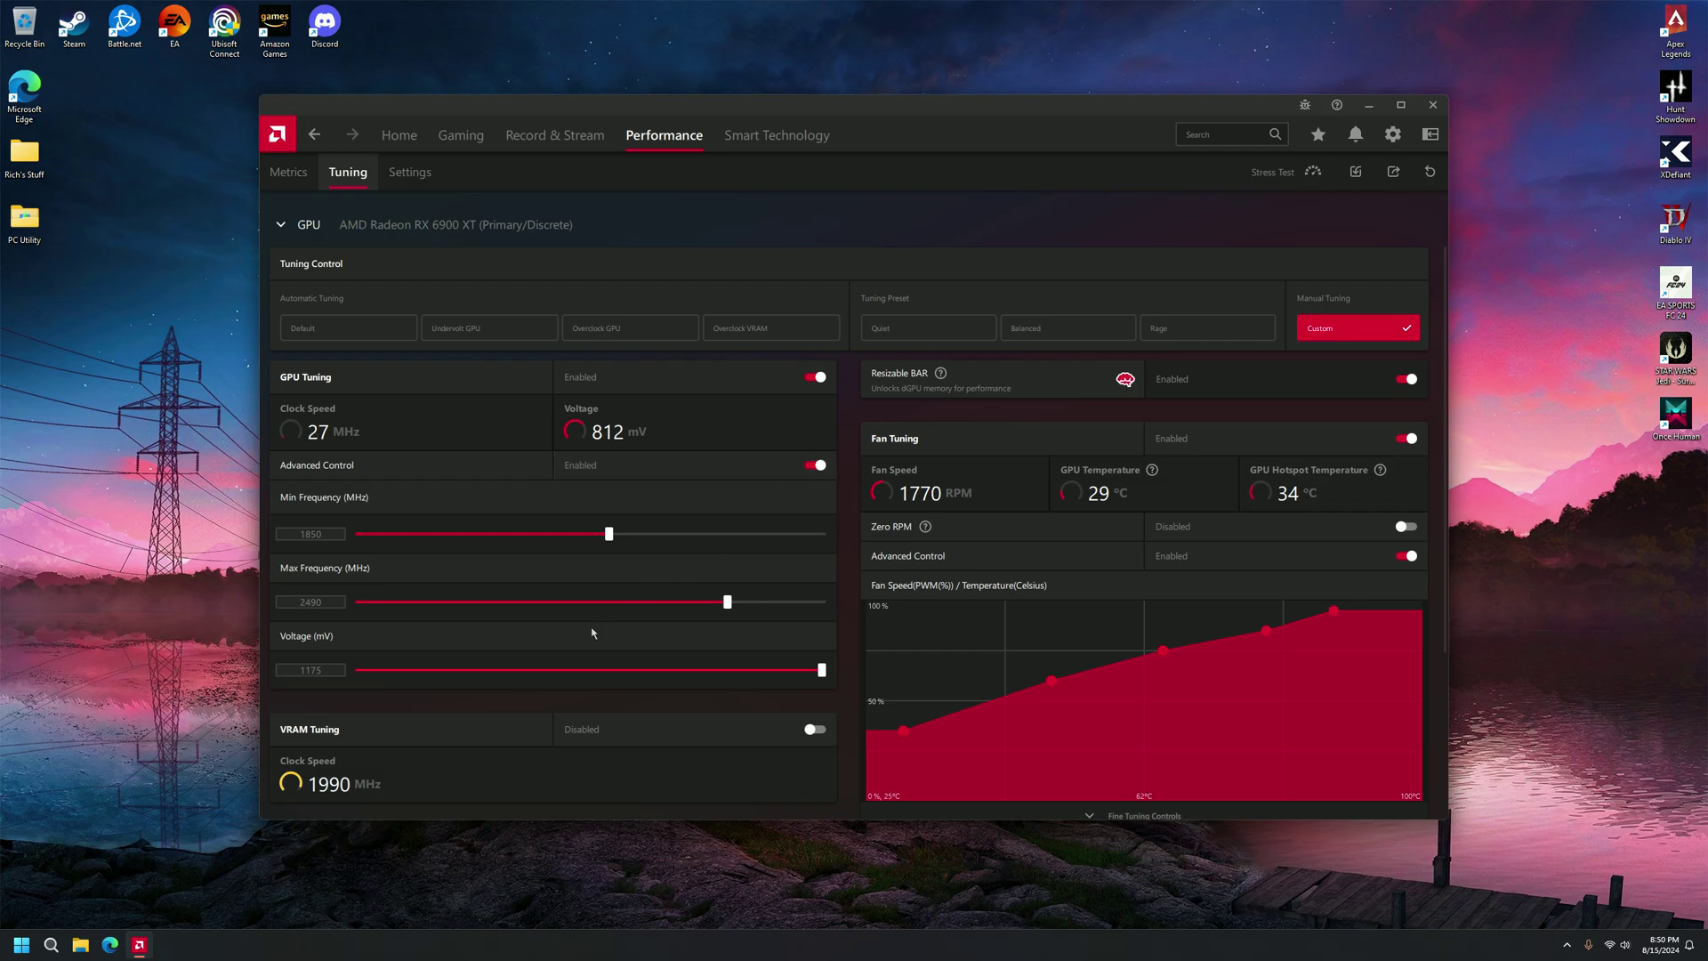
{"action": "scroll", "coordinate": [580, 624], "scroll_direction": "down", "scroll_amount": 2}
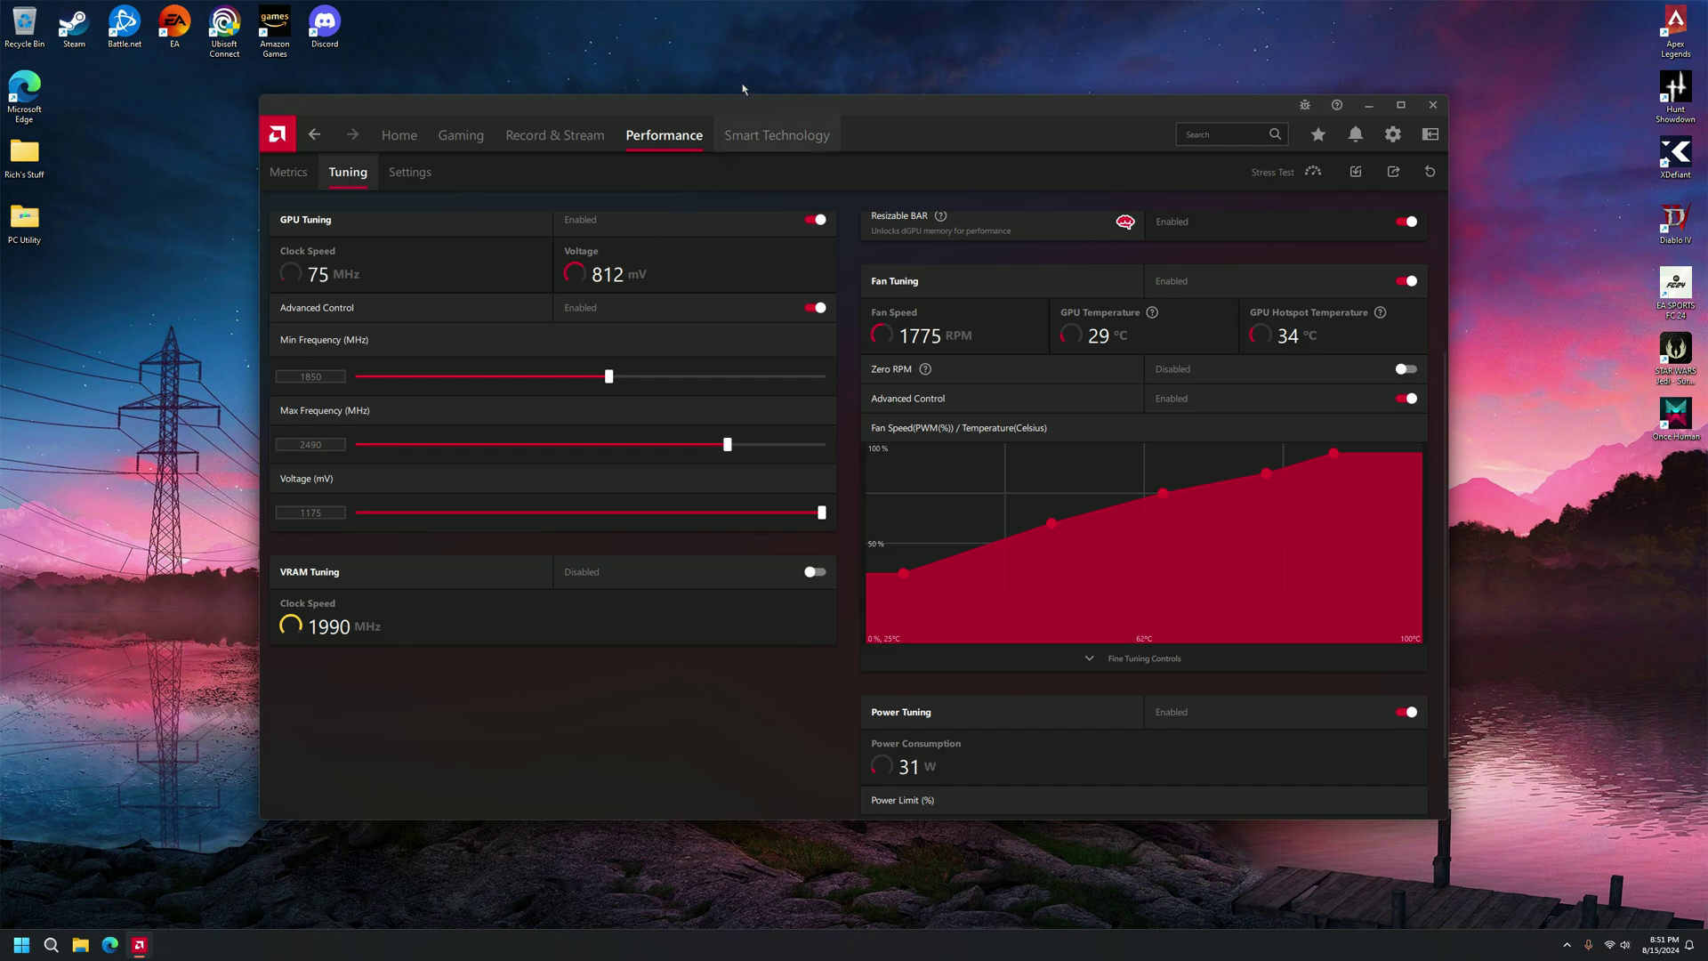
{"action": "left_click_drag", "start_coordinate": [750, 117], "coordinate": [743, 137]}
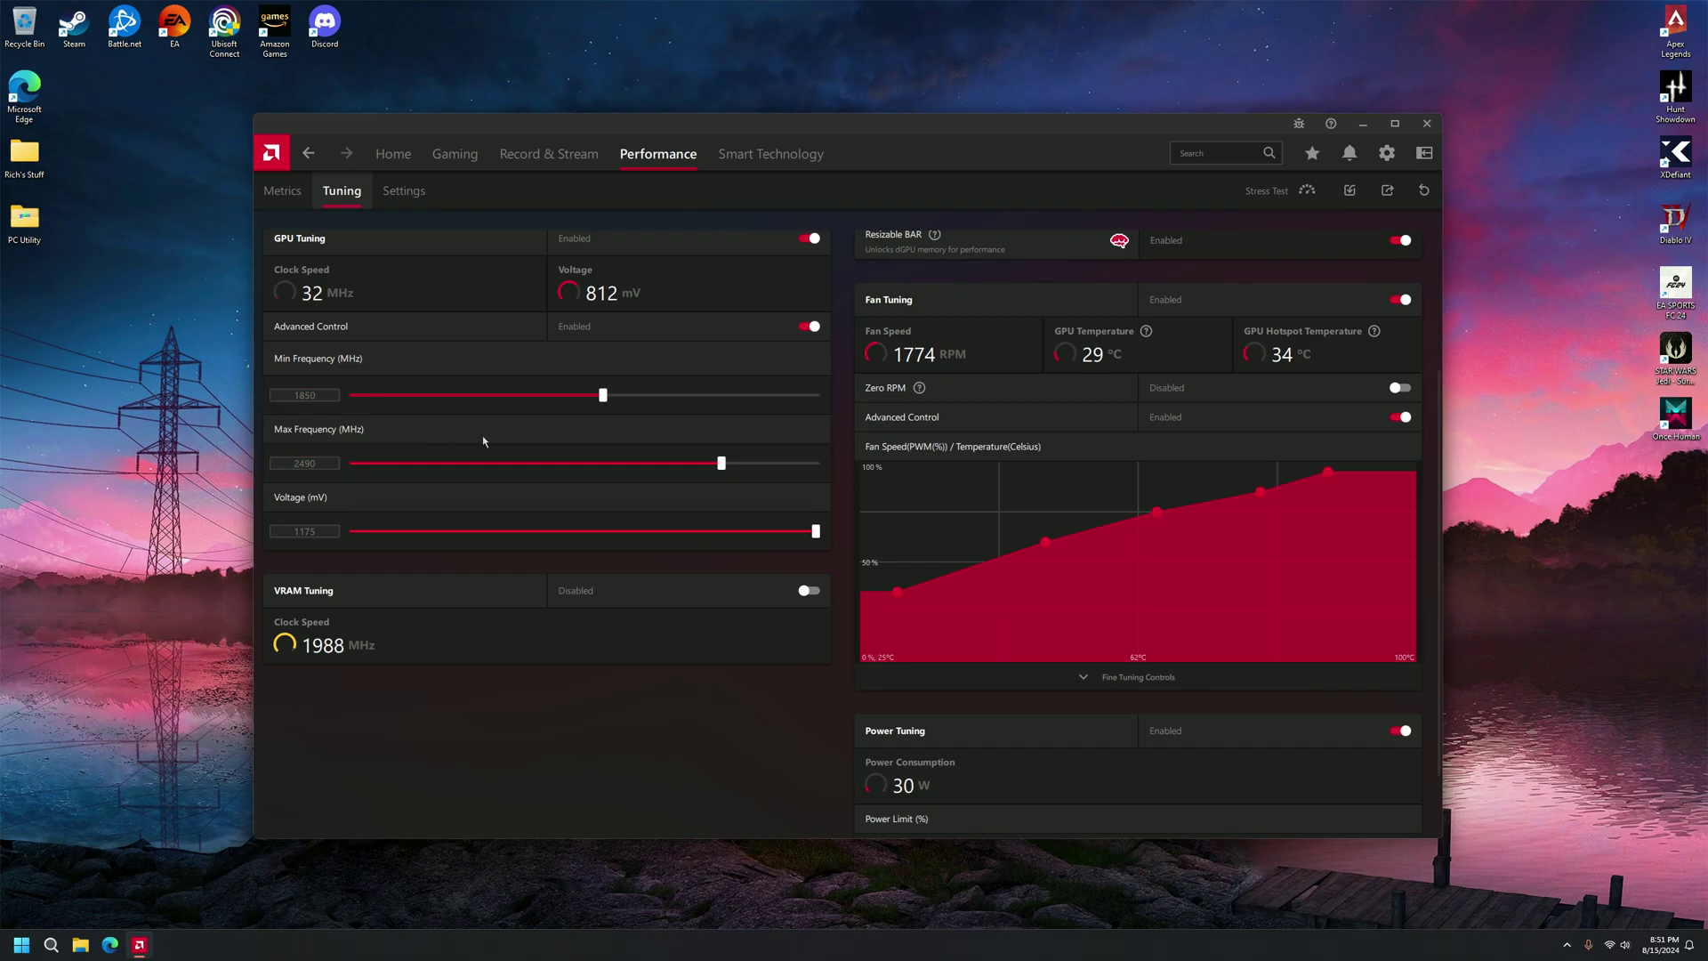
{"action": "left_click", "coordinate": [304, 396]}
{"action": "type", "text": "1859"}
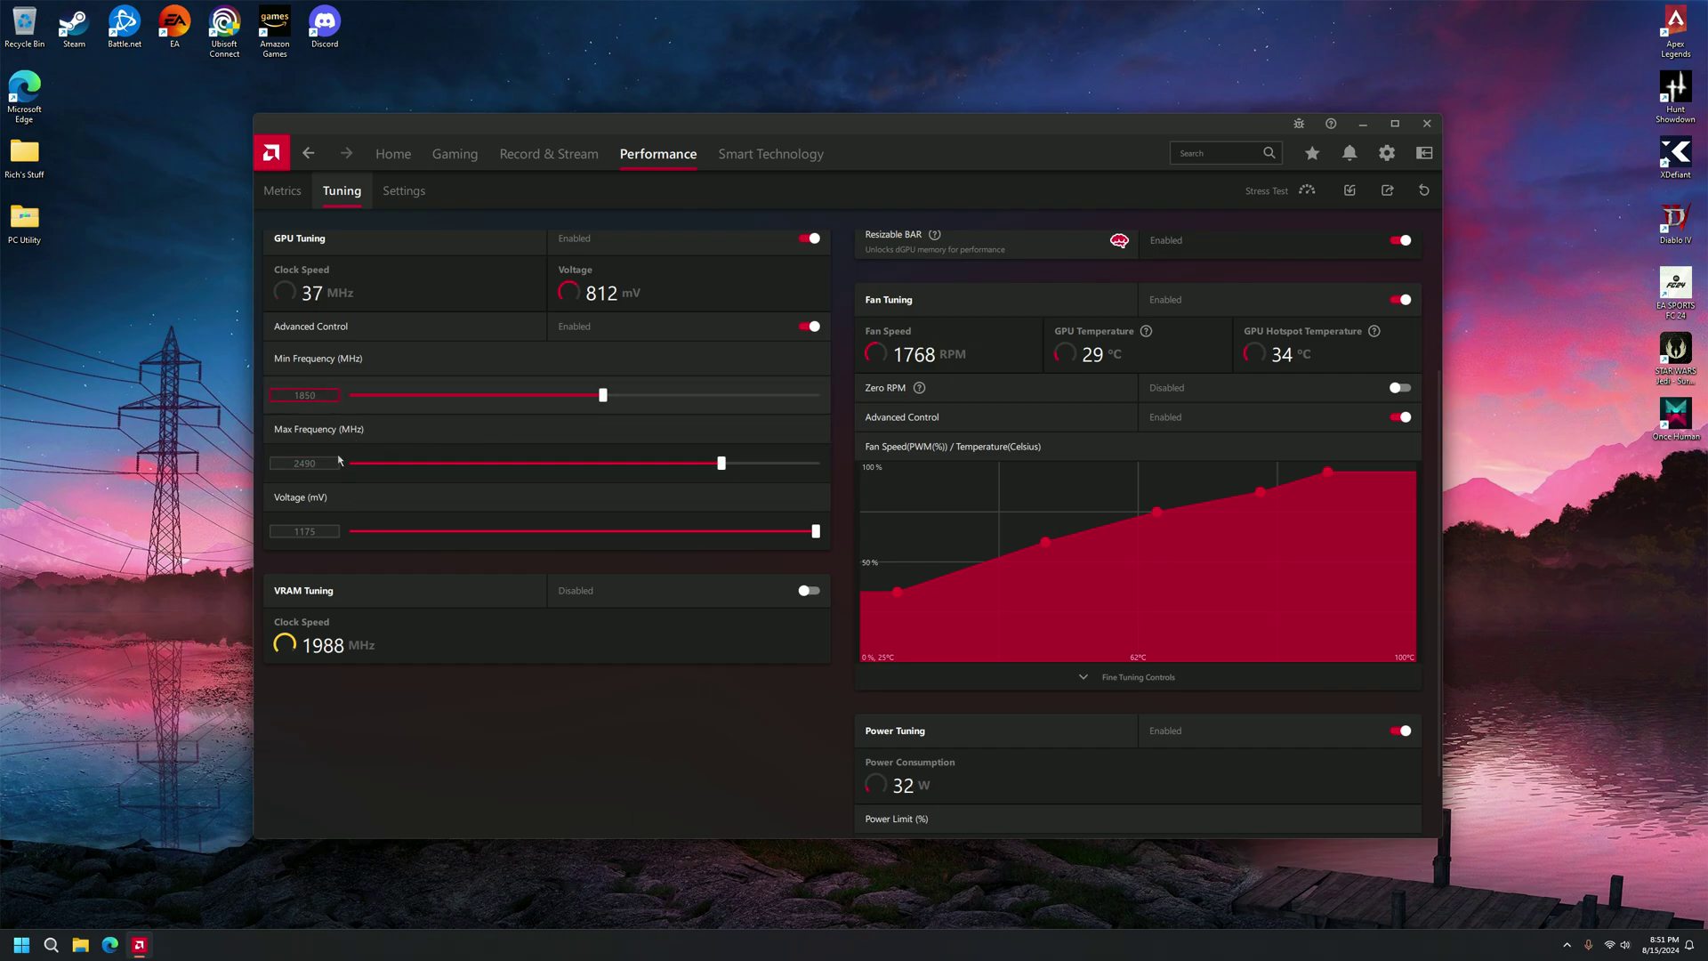
{"action": "left_click", "coordinate": [288, 462]}
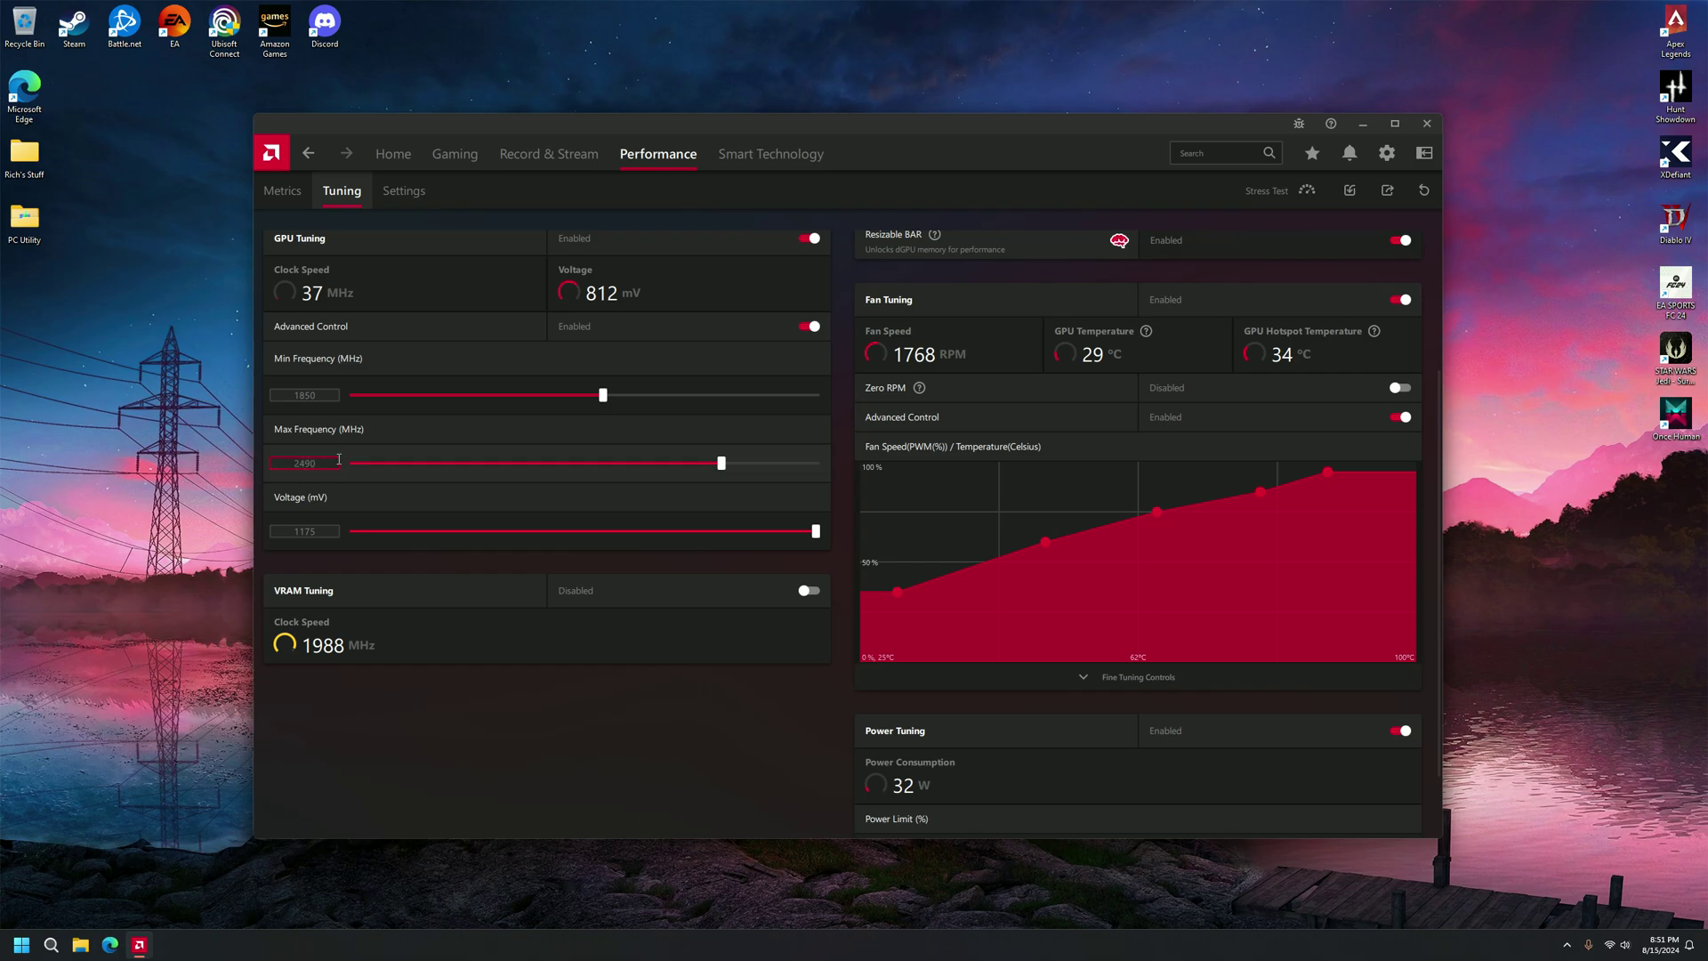
{"action": "key", "text": "Tab"}
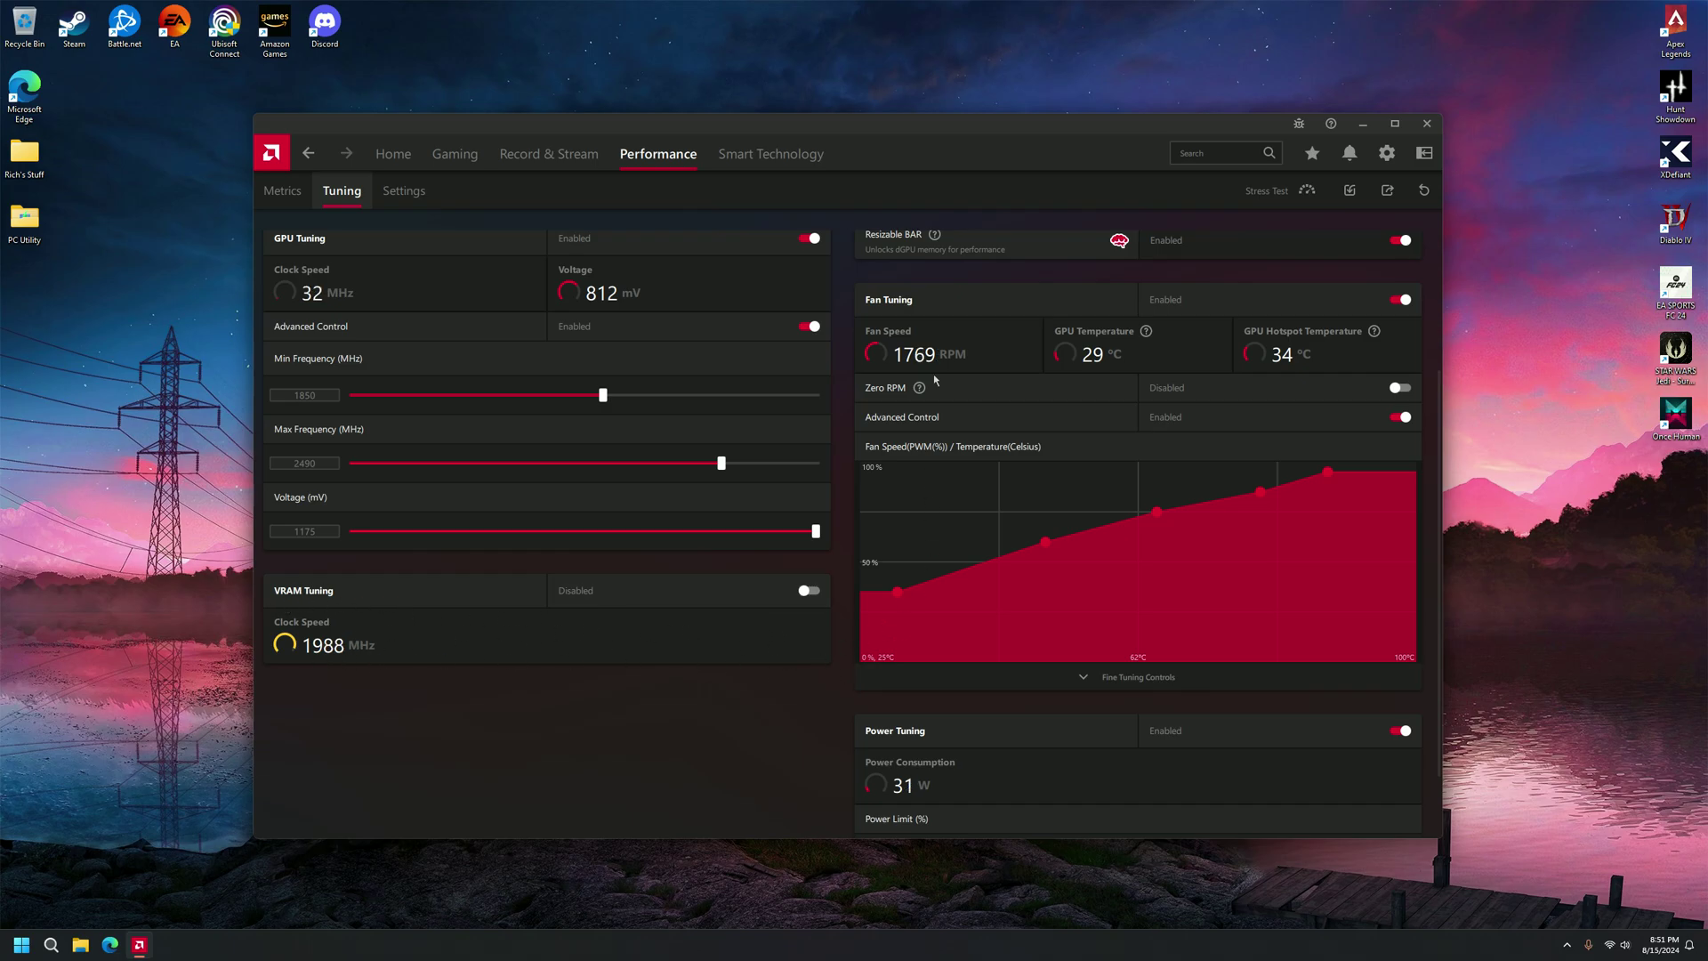
{"action": "scroll", "coordinate": [922, 400], "scroll_direction": "up", "scroll_amount": 3}
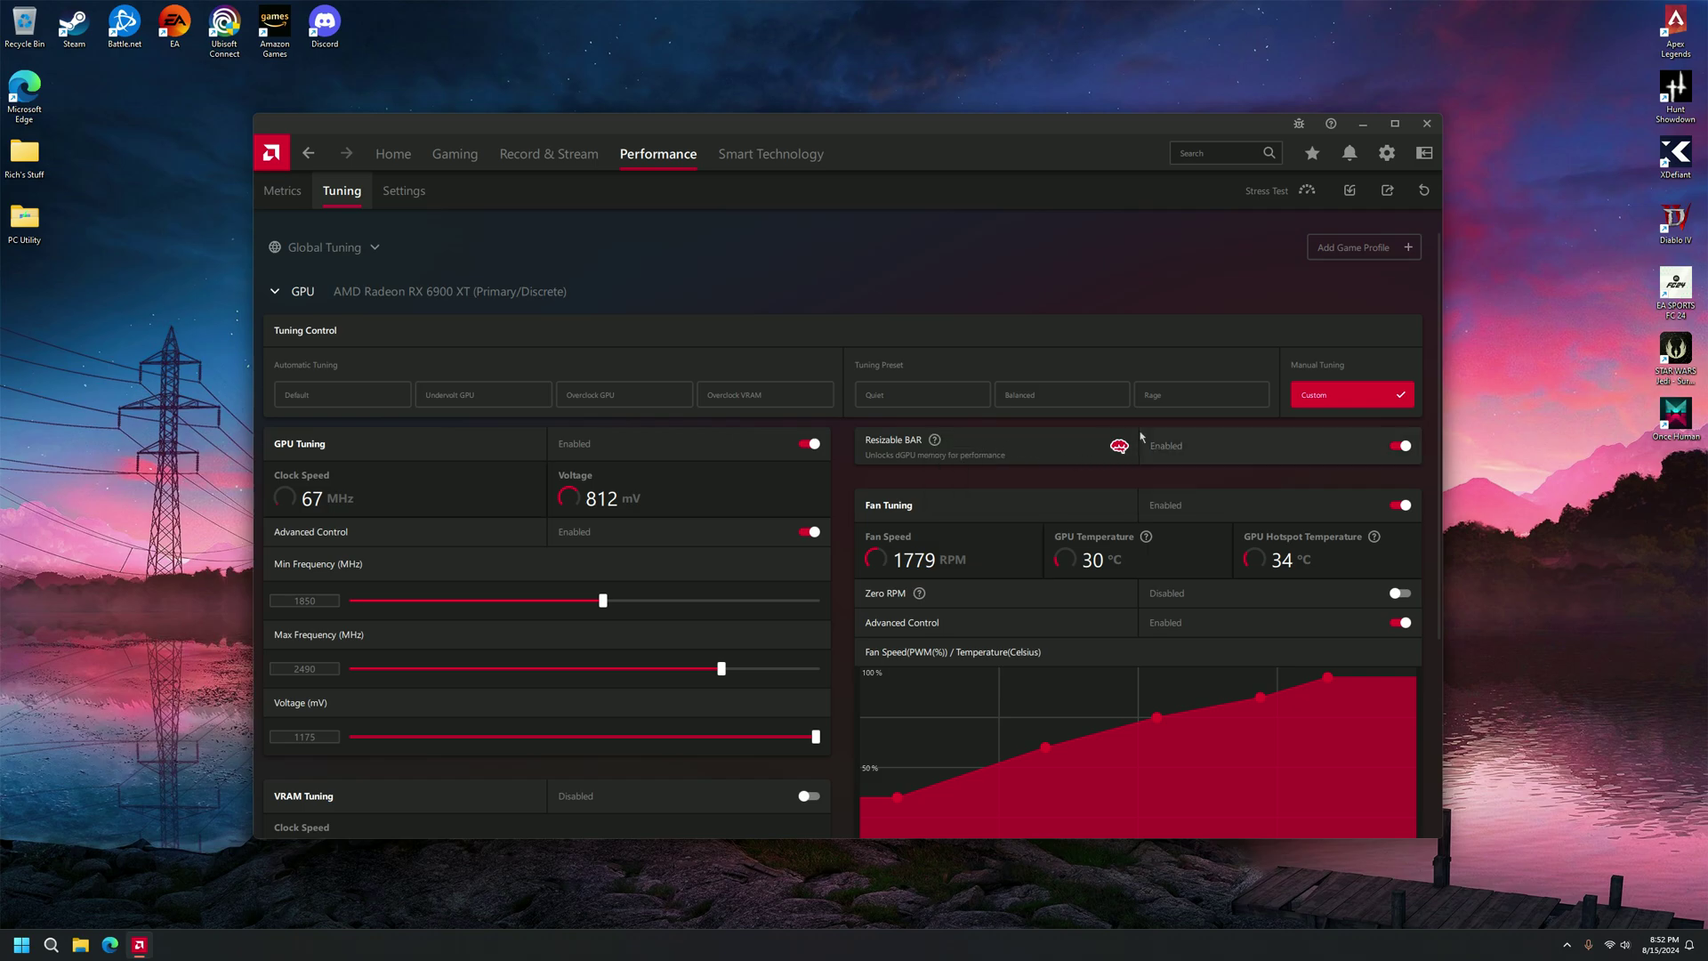
{"action": "scroll", "coordinate": [1068, 452], "scroll_direction": "down", "scroll_amount": 1}
{"action": "scroll", "coordinate": [1069, 452], "scroll_direction": "down", "scroll_amount": 1}
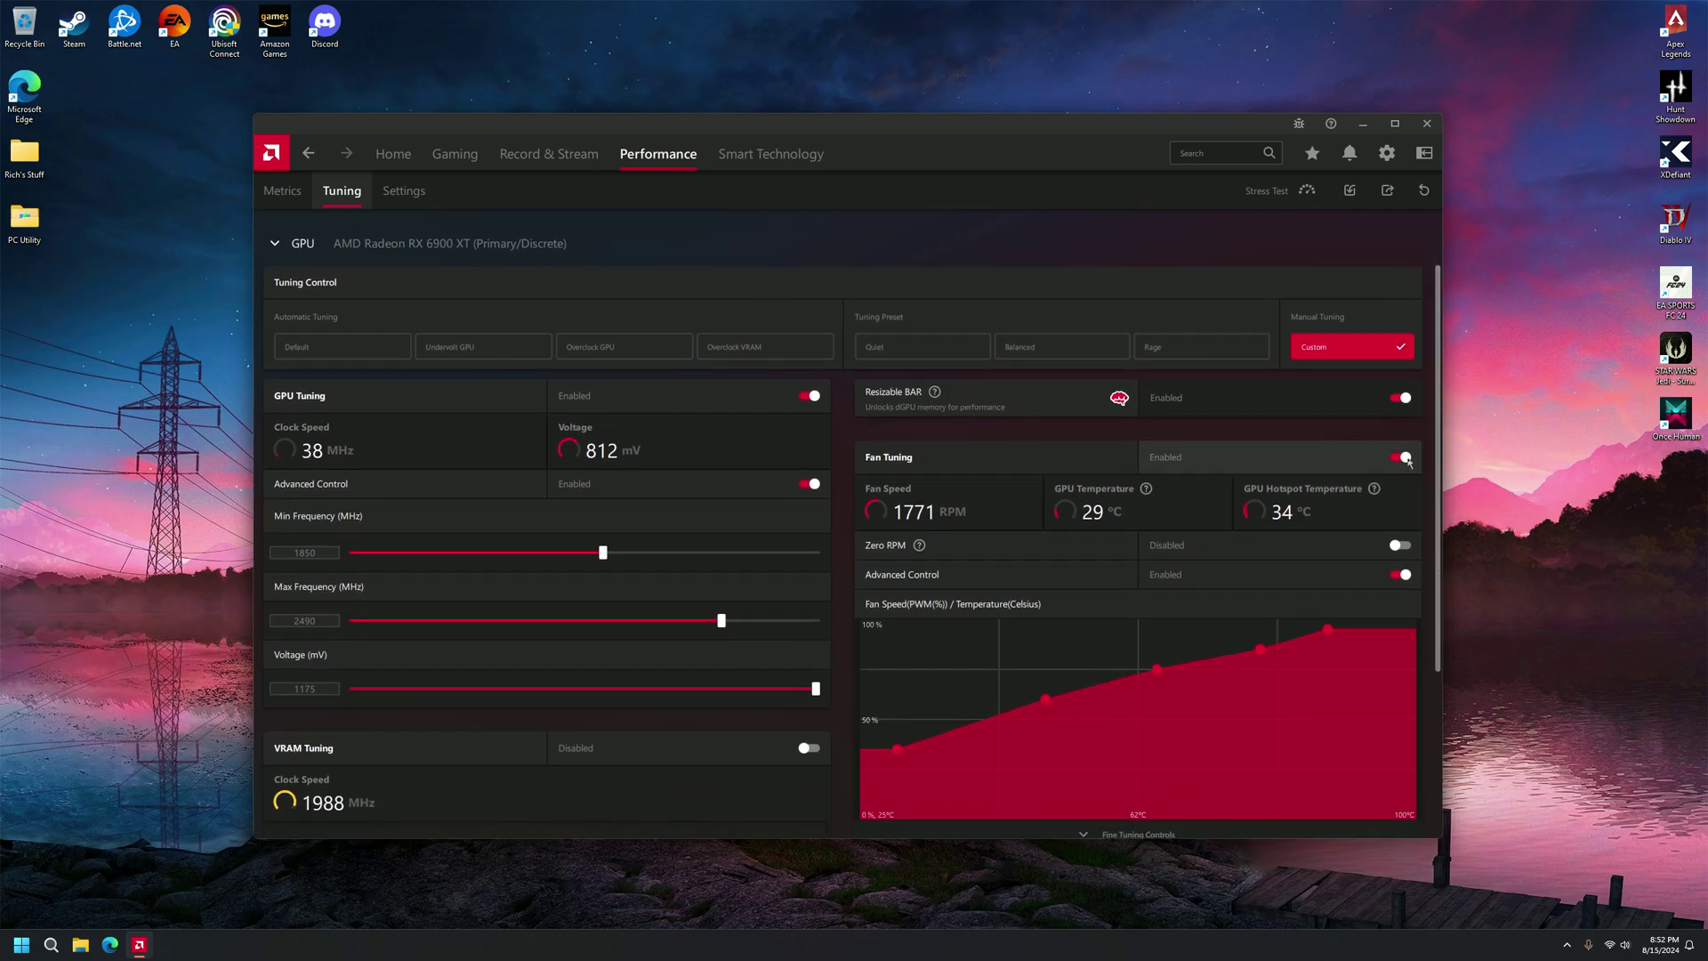
{"action": "scroll", "coordinate": [1366, 457], "scroll_direction": "down", "scroll_amount": 2}
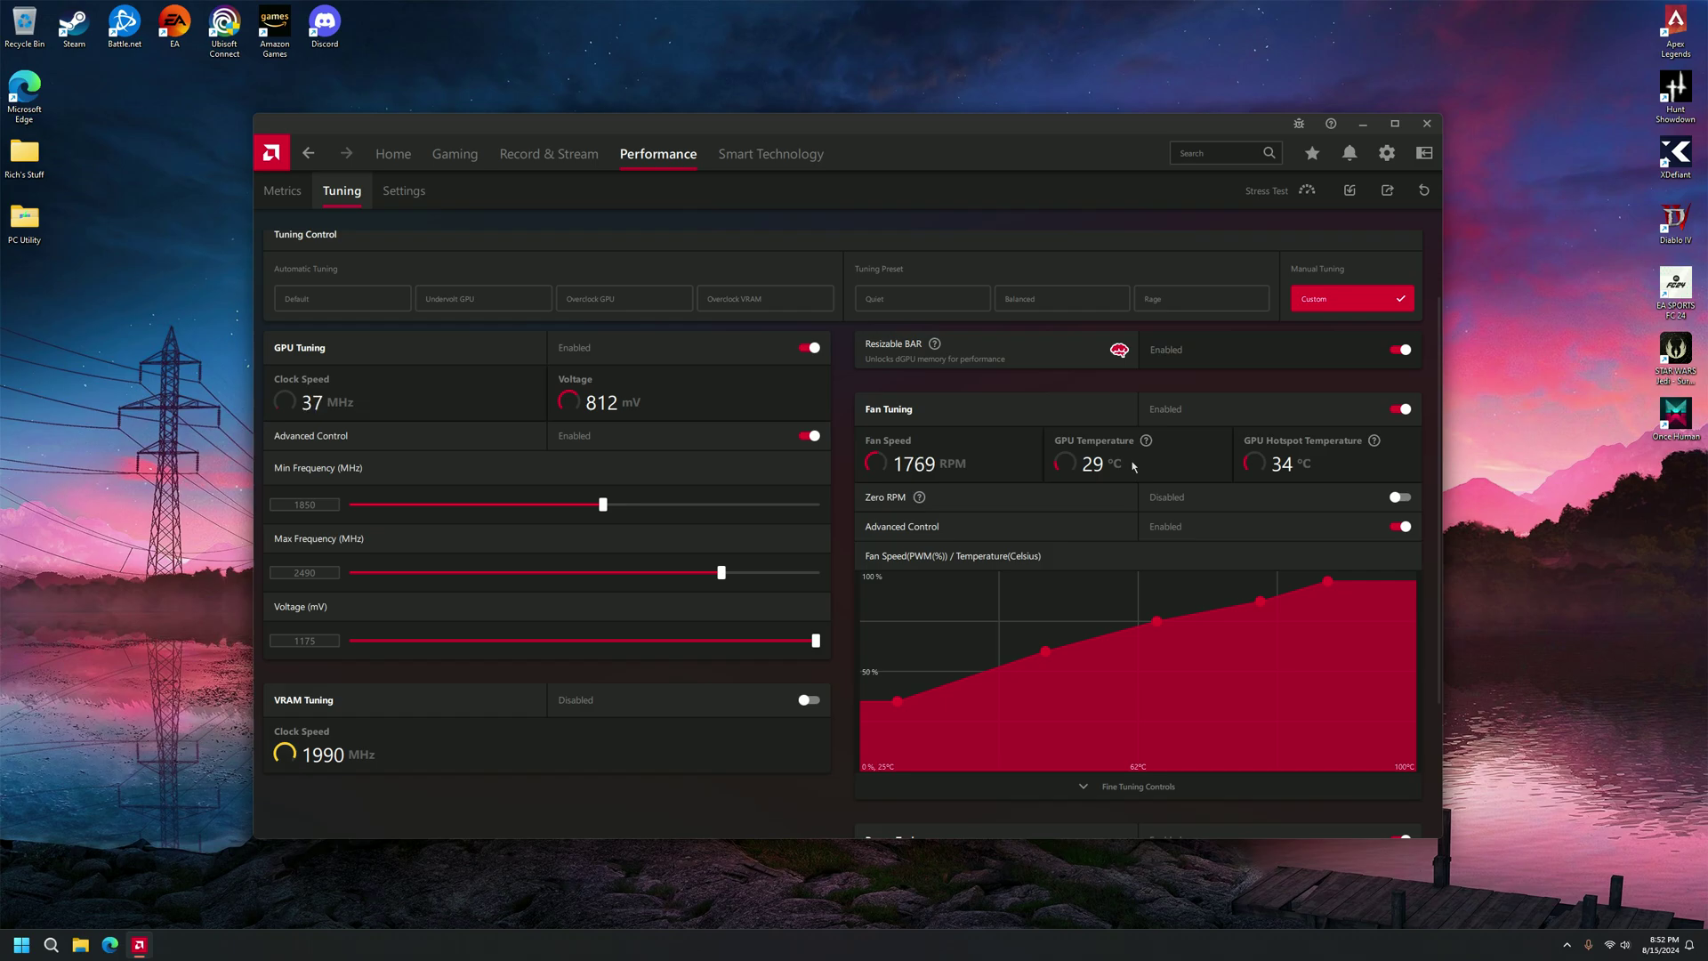
{"action": "scroll", "coordinate": [1159, 585], "scroll_direction": "down", "scroll_amount": 2}
{"action": "scroll", "coordinate": [1151, 589], "scroll_direction": "down", "scroll_amount": 1}
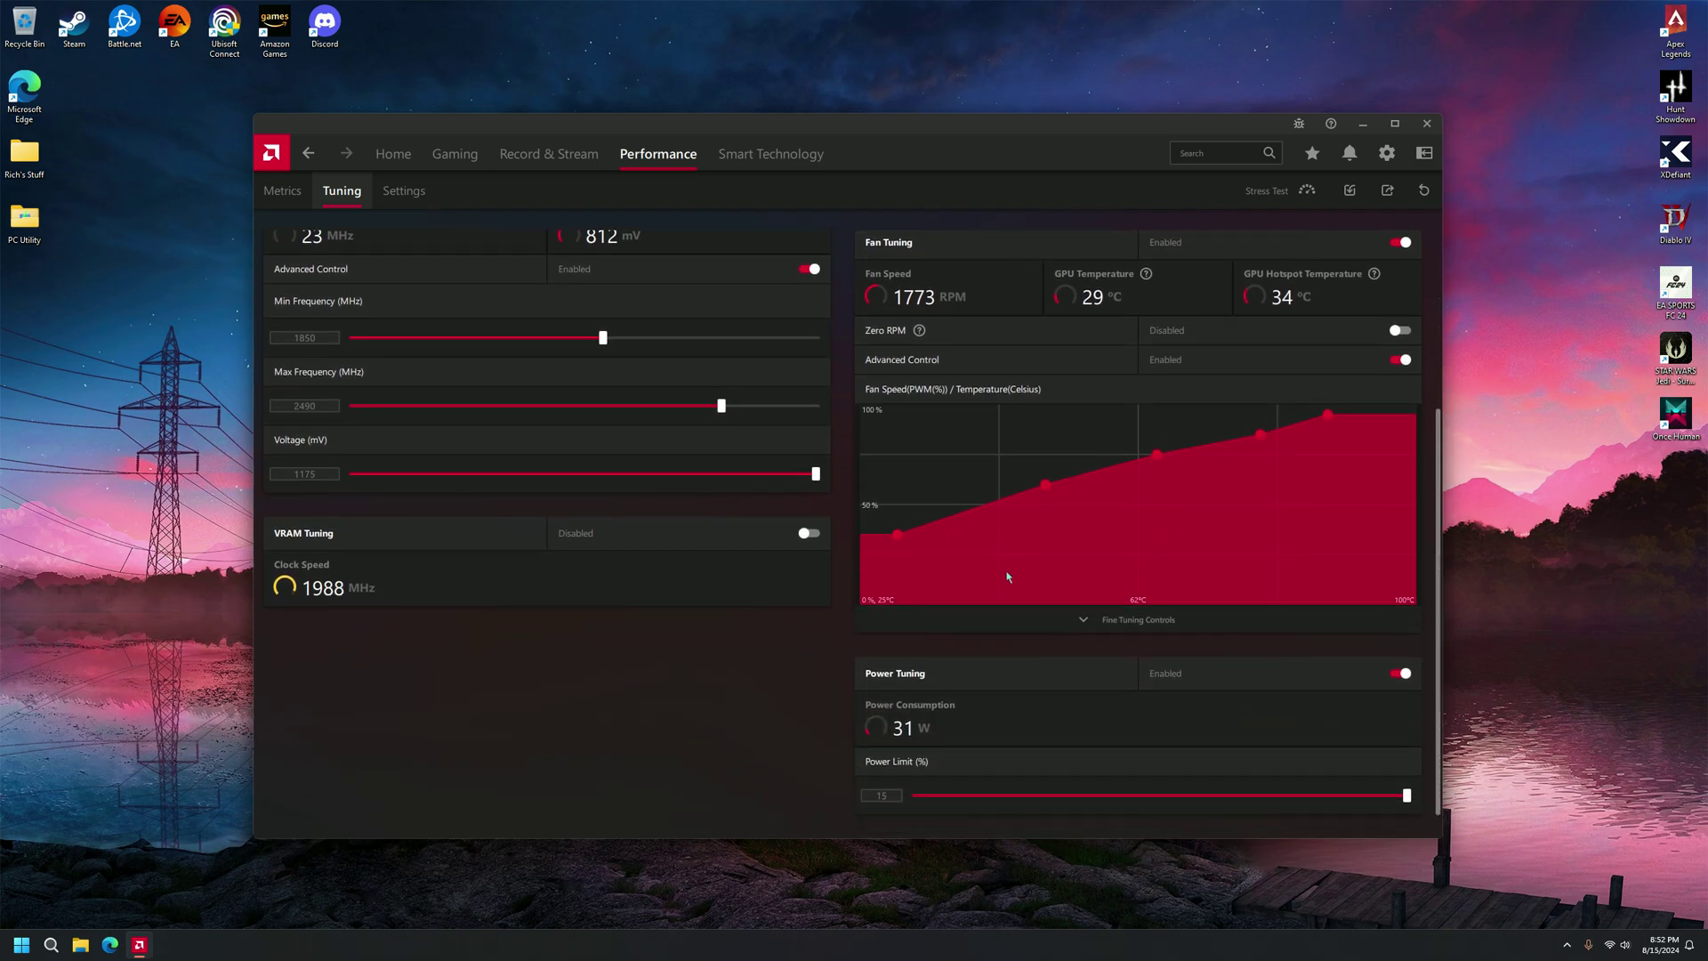
{"action": "left_click", "coordinate": [1141, 592]}
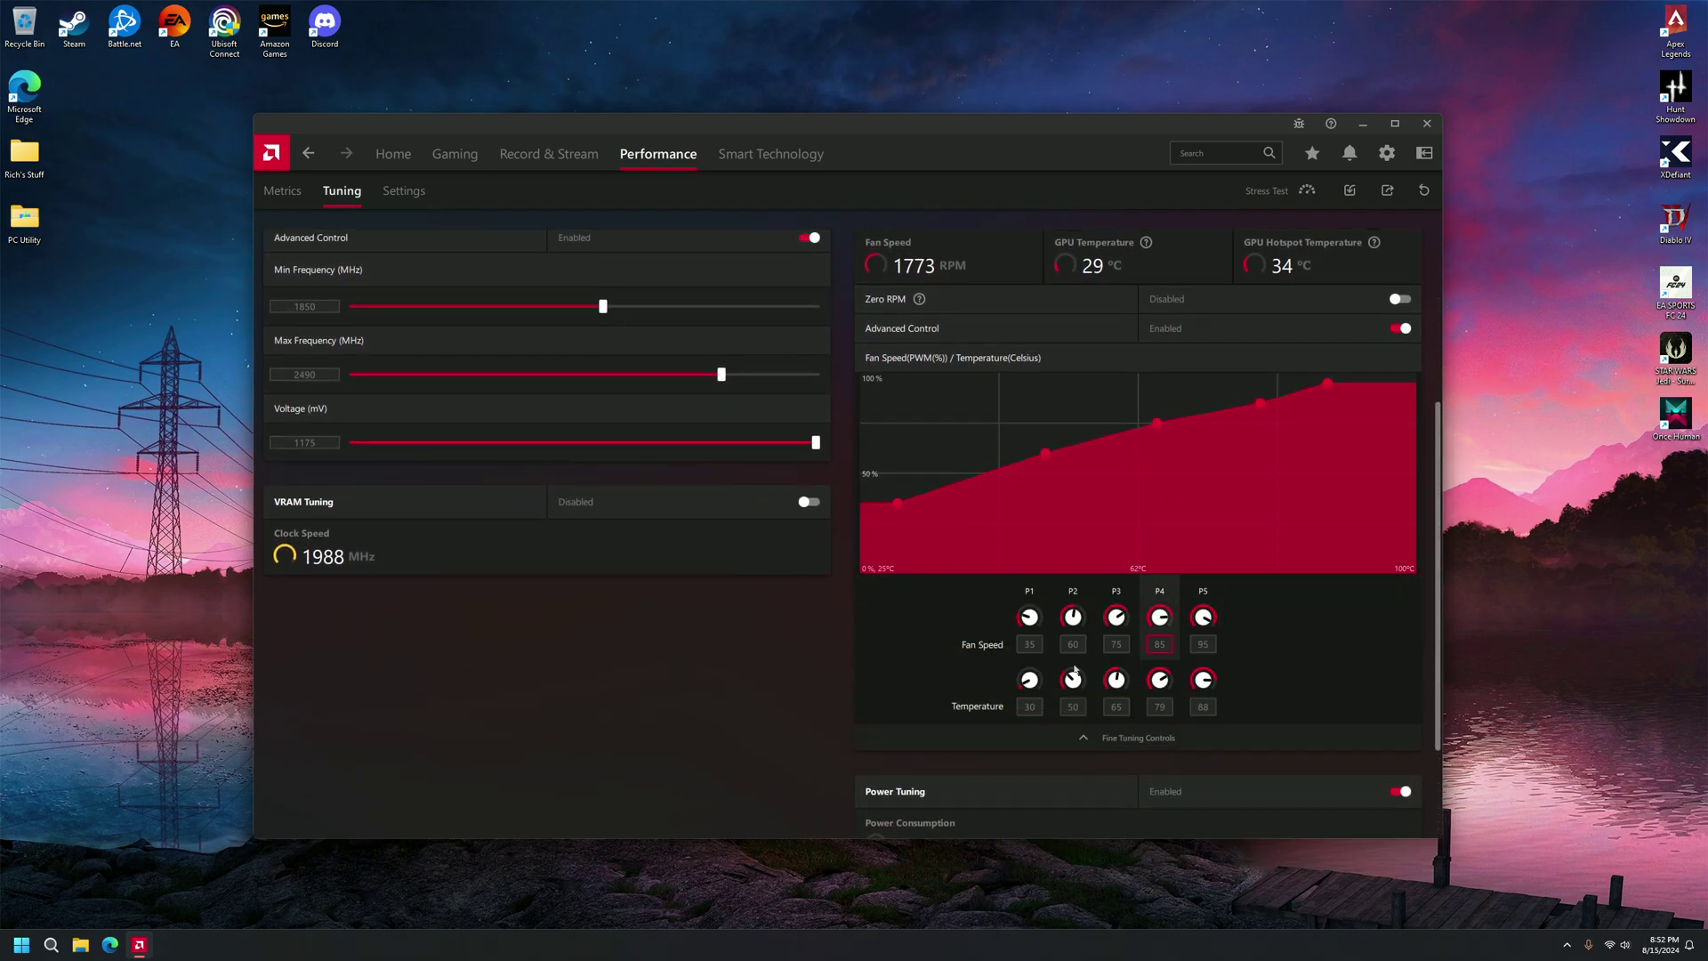
{"action": "left_click", "coordinate": [1159, 706]}
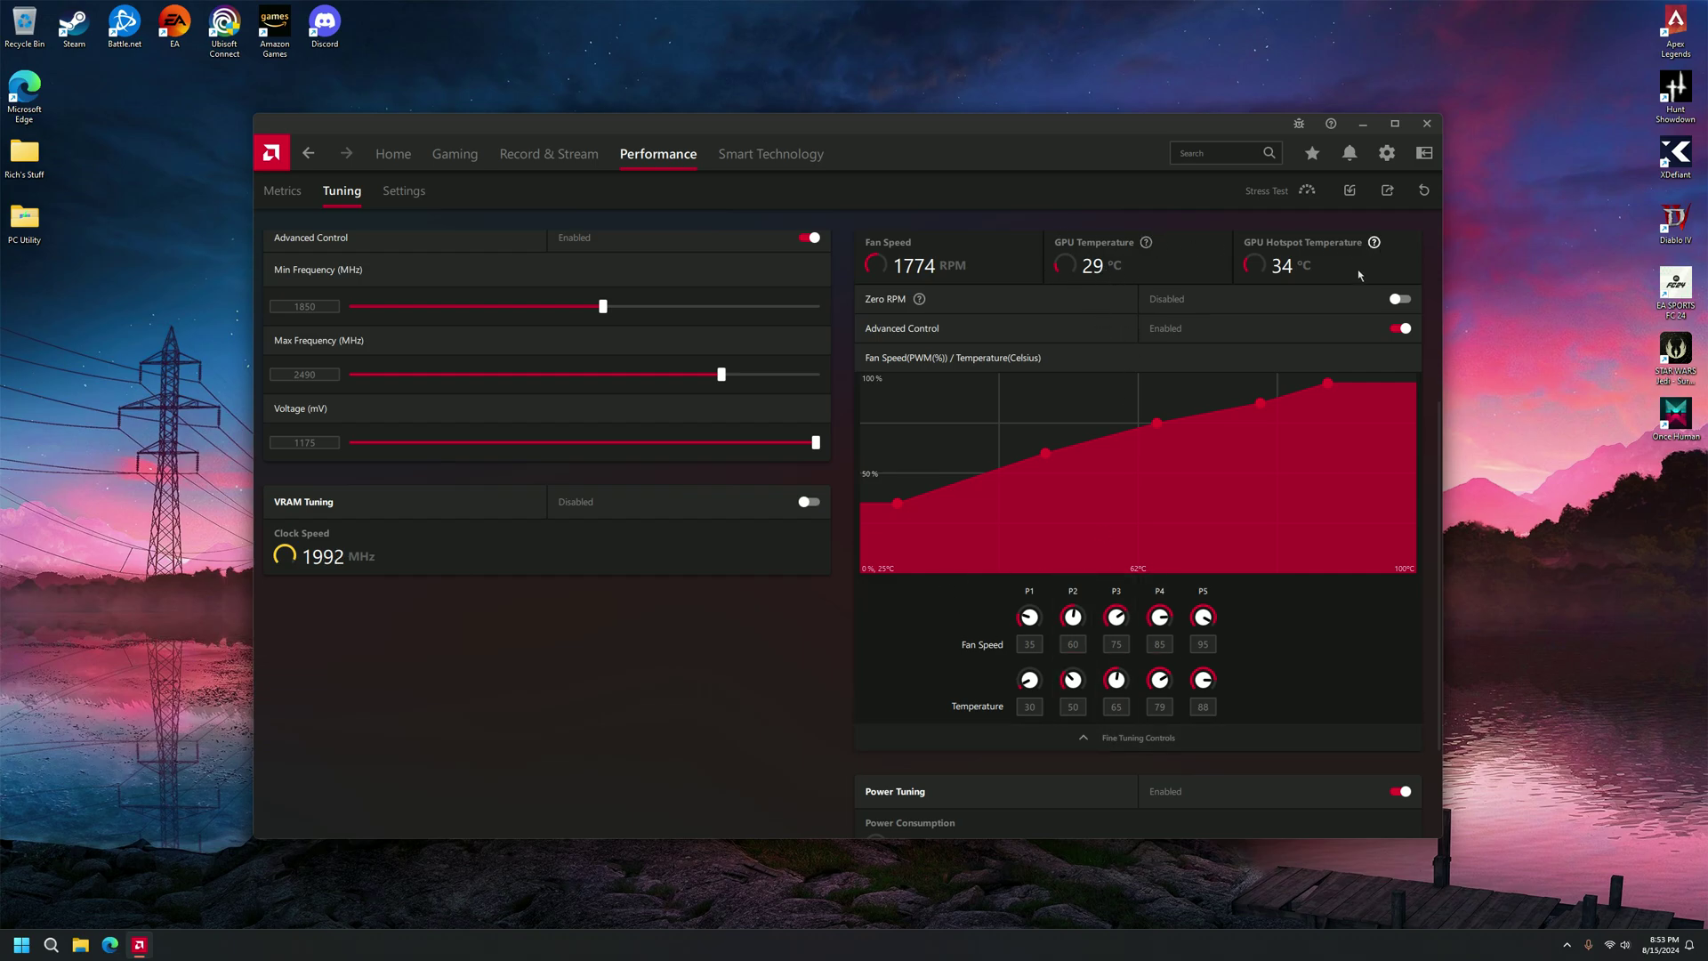
{"action": "left_click", "coordinate": [1084, 740]}
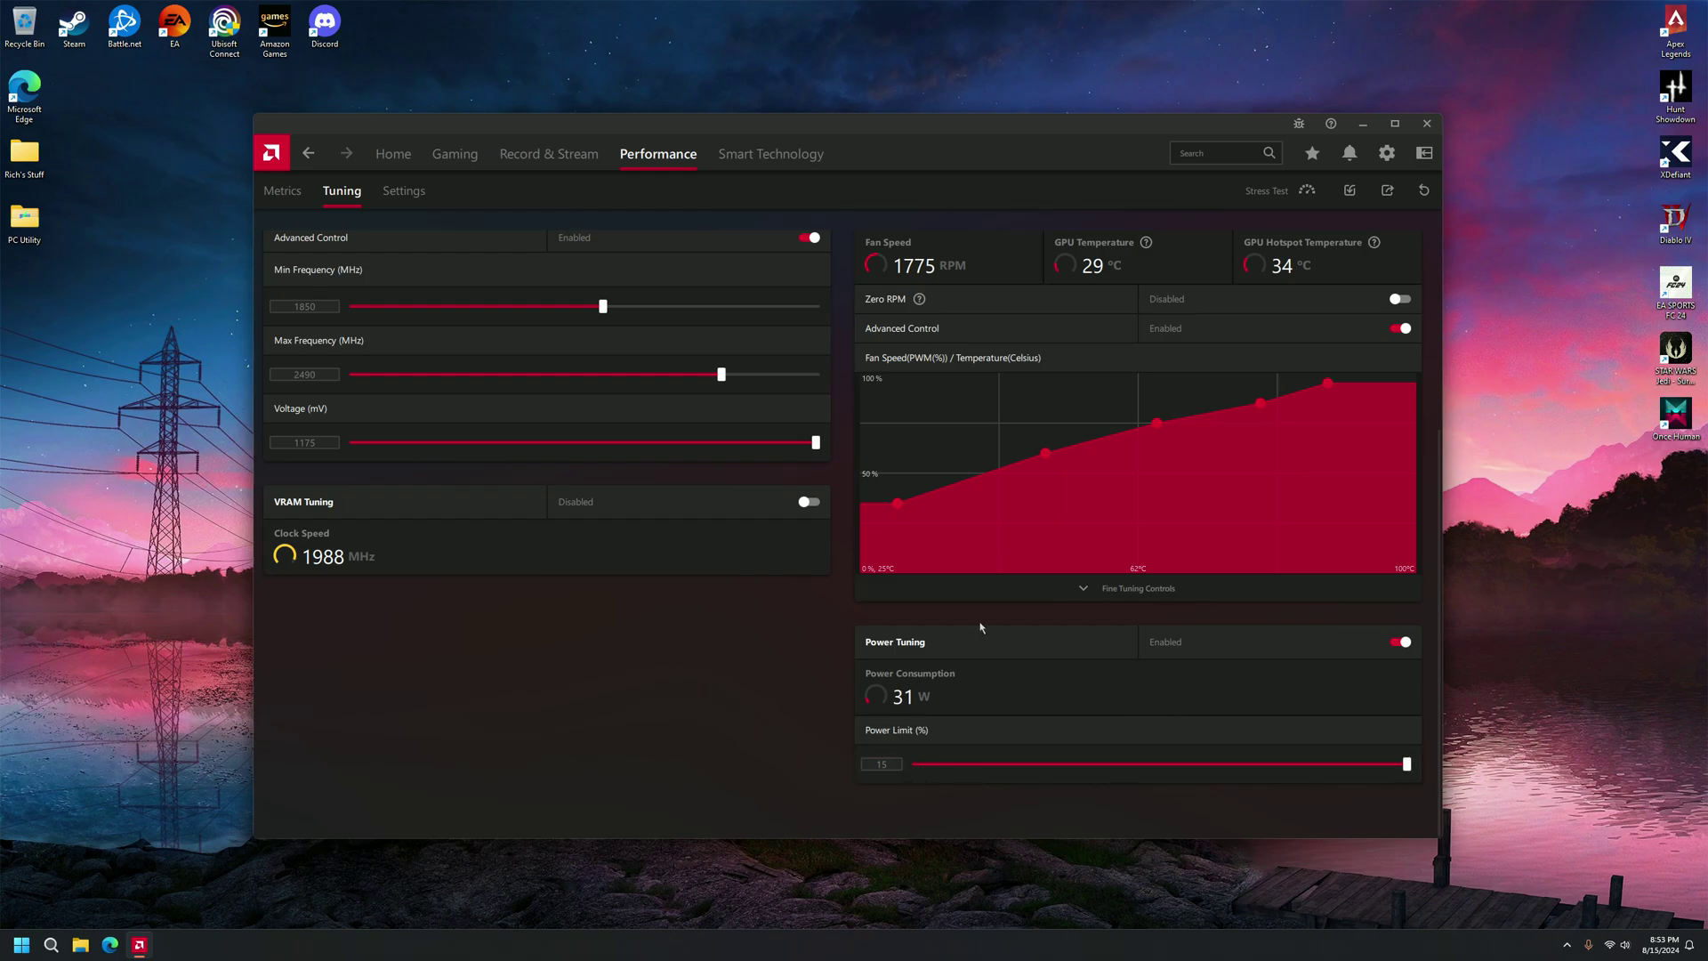
{"action": "scroll", "coordinate": [1003, 605], "scroll_direction": "up", "scroll_amount": 1}
{"action": "scroll", "coordinate": [1001, 604], "scroll_direction": "up", "scroll_amount": 2}
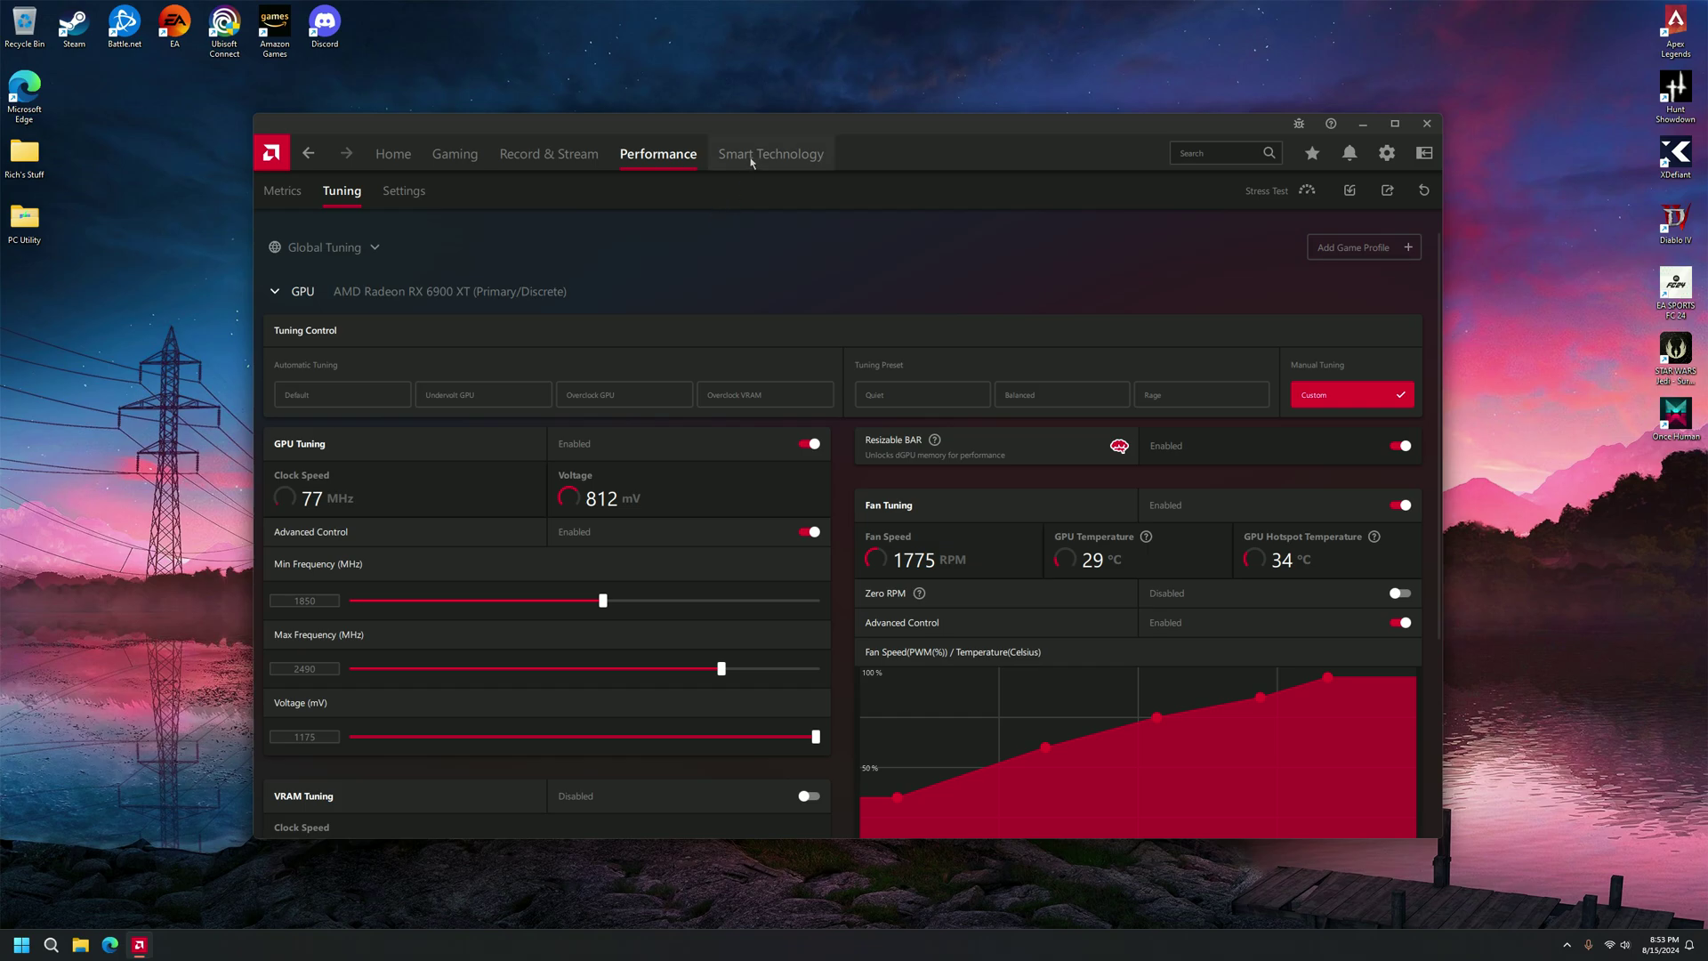
{"action": "left_click", "coordinate": [467, 156]}
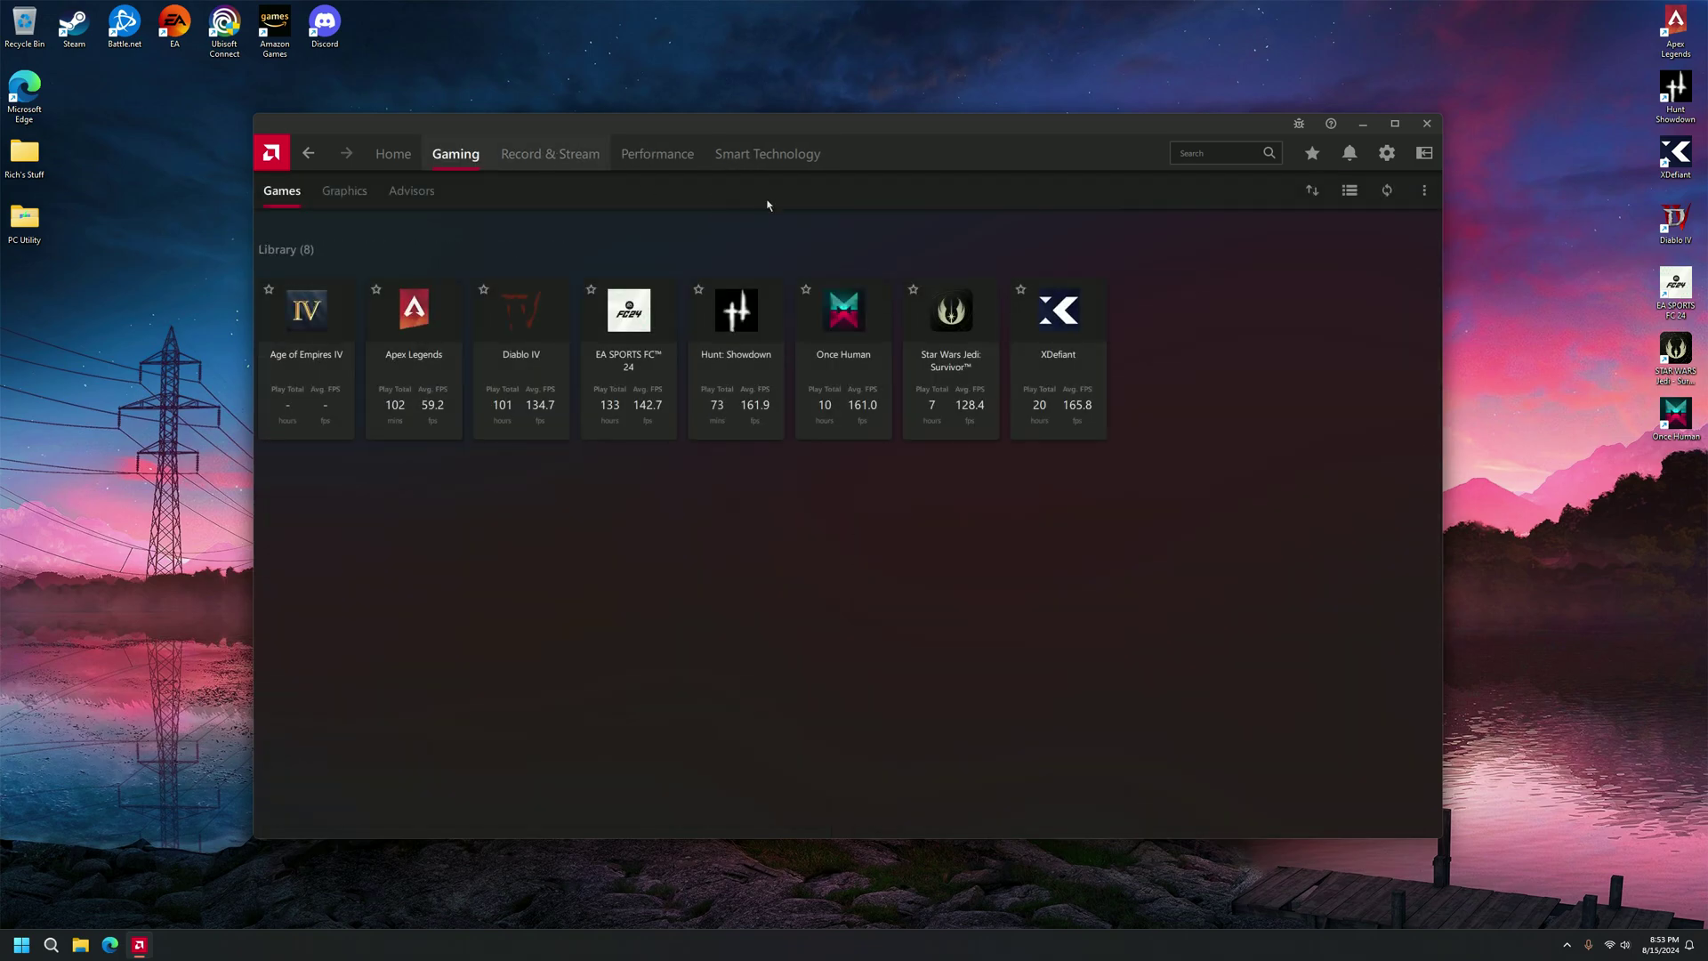
{"action": "left_click", "coordinate": [660, 157]}
{"action": "left_click", "coordinate": [572, 160]}
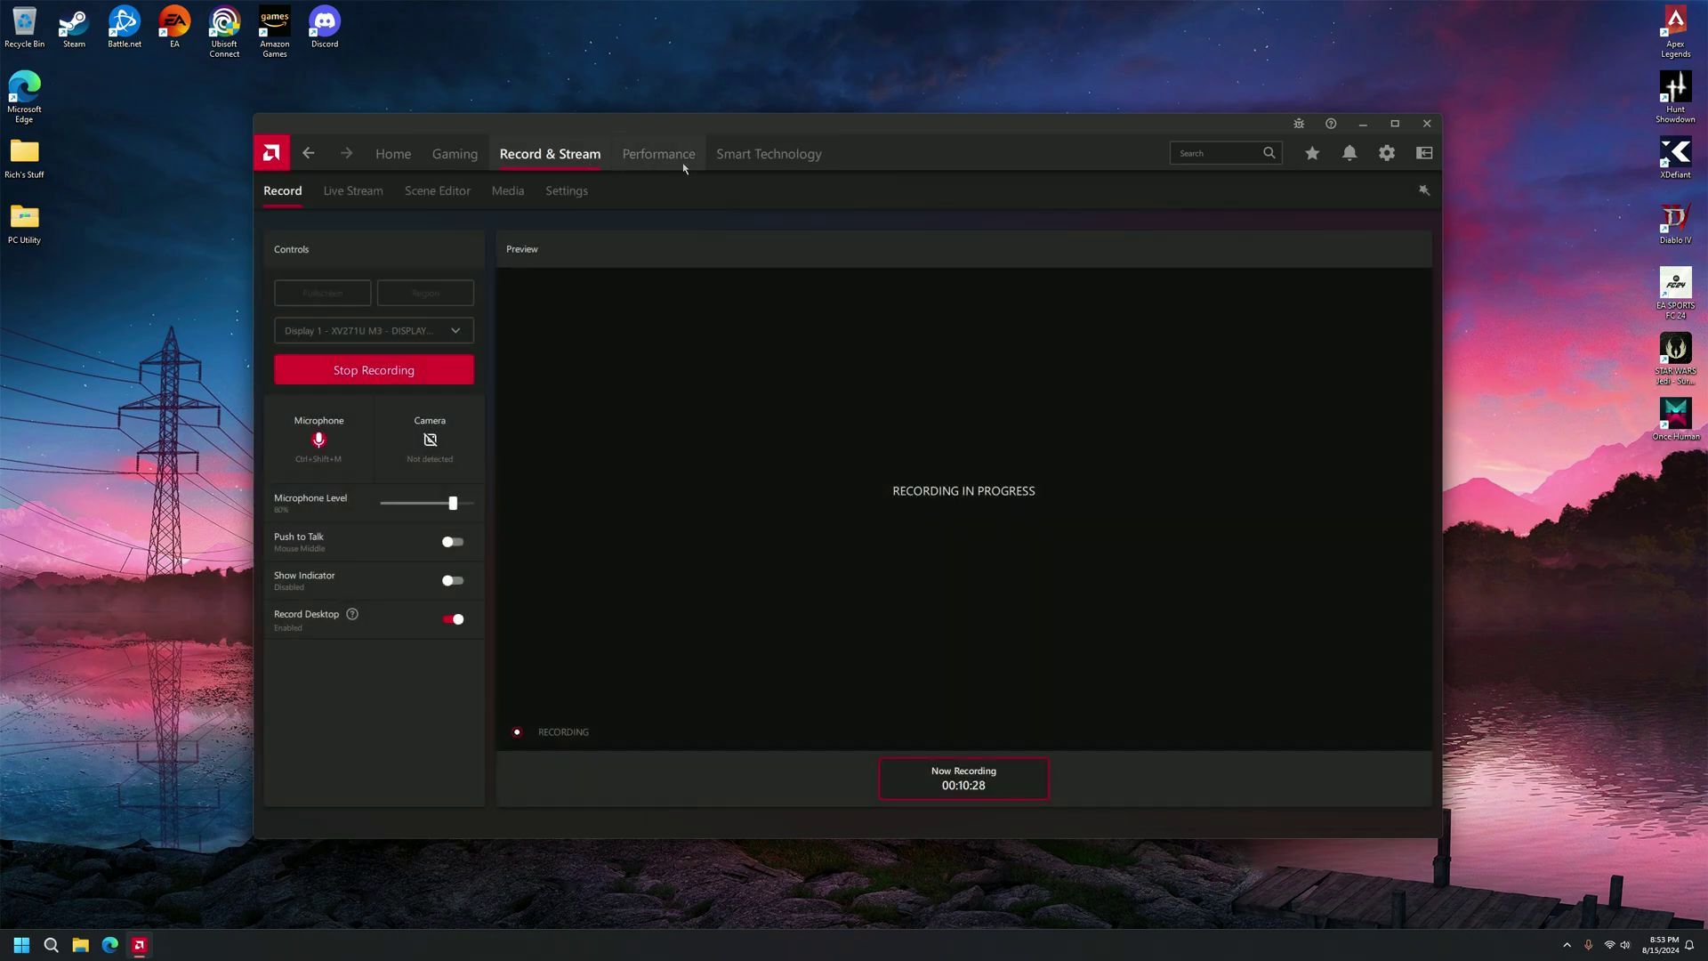
{"action": "left_click", "coordinate": [656, 166]}
{"action": "left_click", "coordinate": [341, 191]}
{"action": "scroll", "coordinate": [1084, 648], "scroll_direction": "down", "scroll_amount": 2}
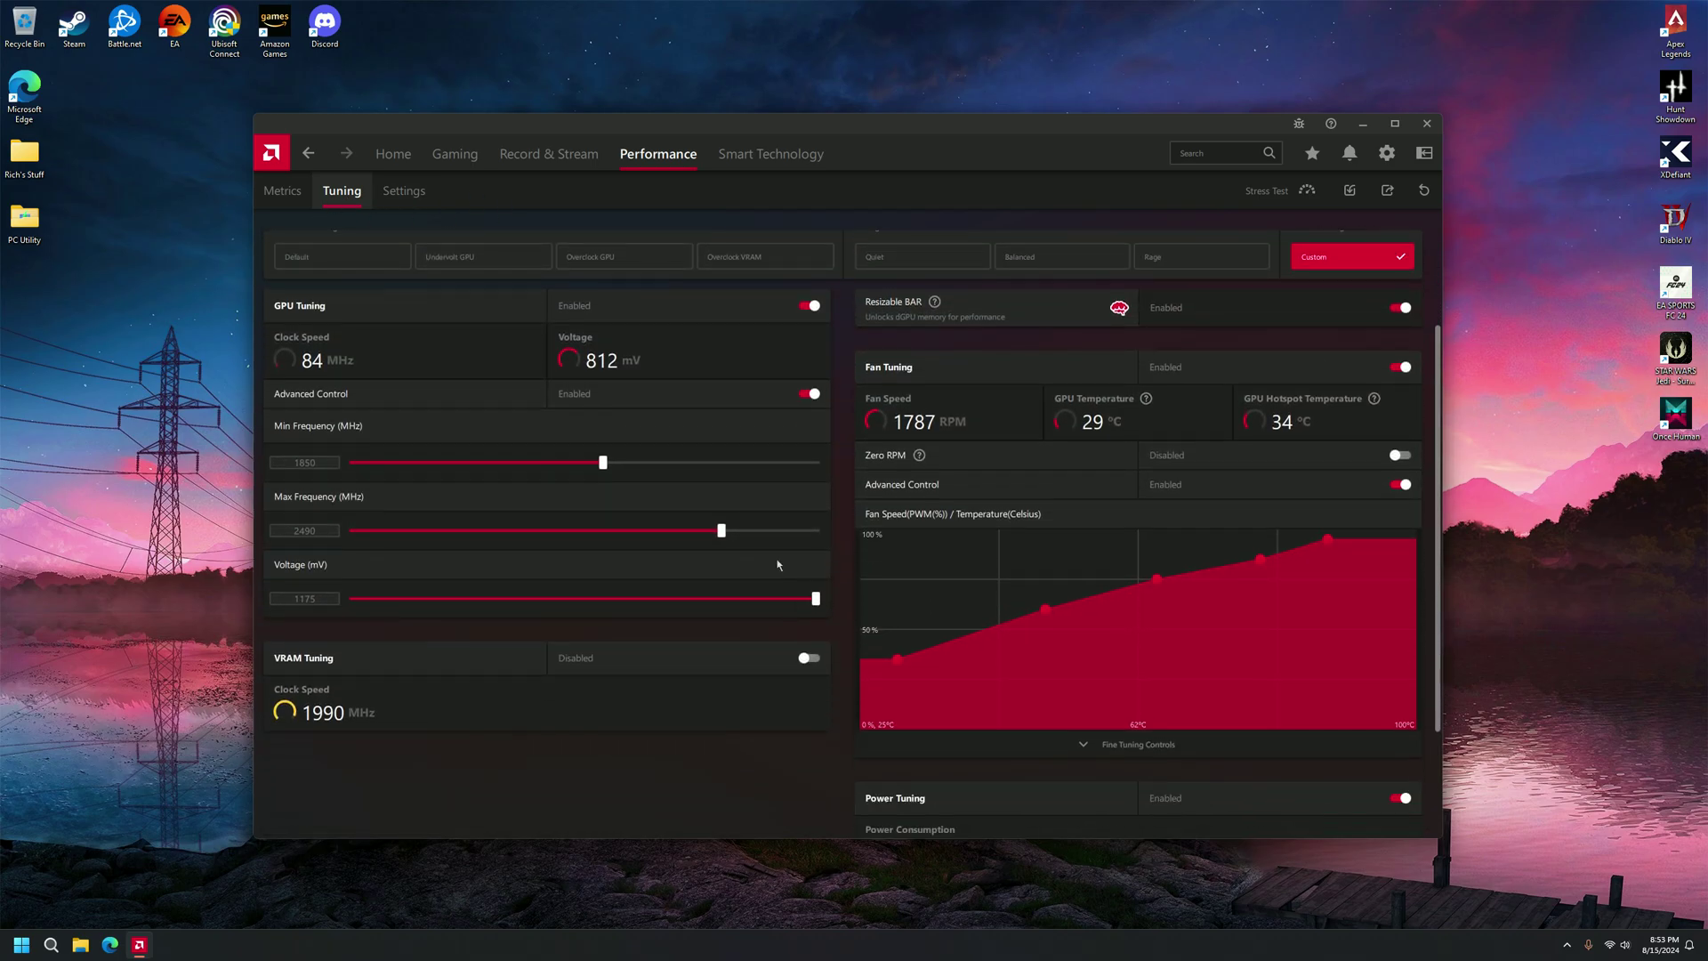
{"action": "scroll", "coordinate": [1037, 485], "scroll_direction": "up", "scroll_amount": 2}
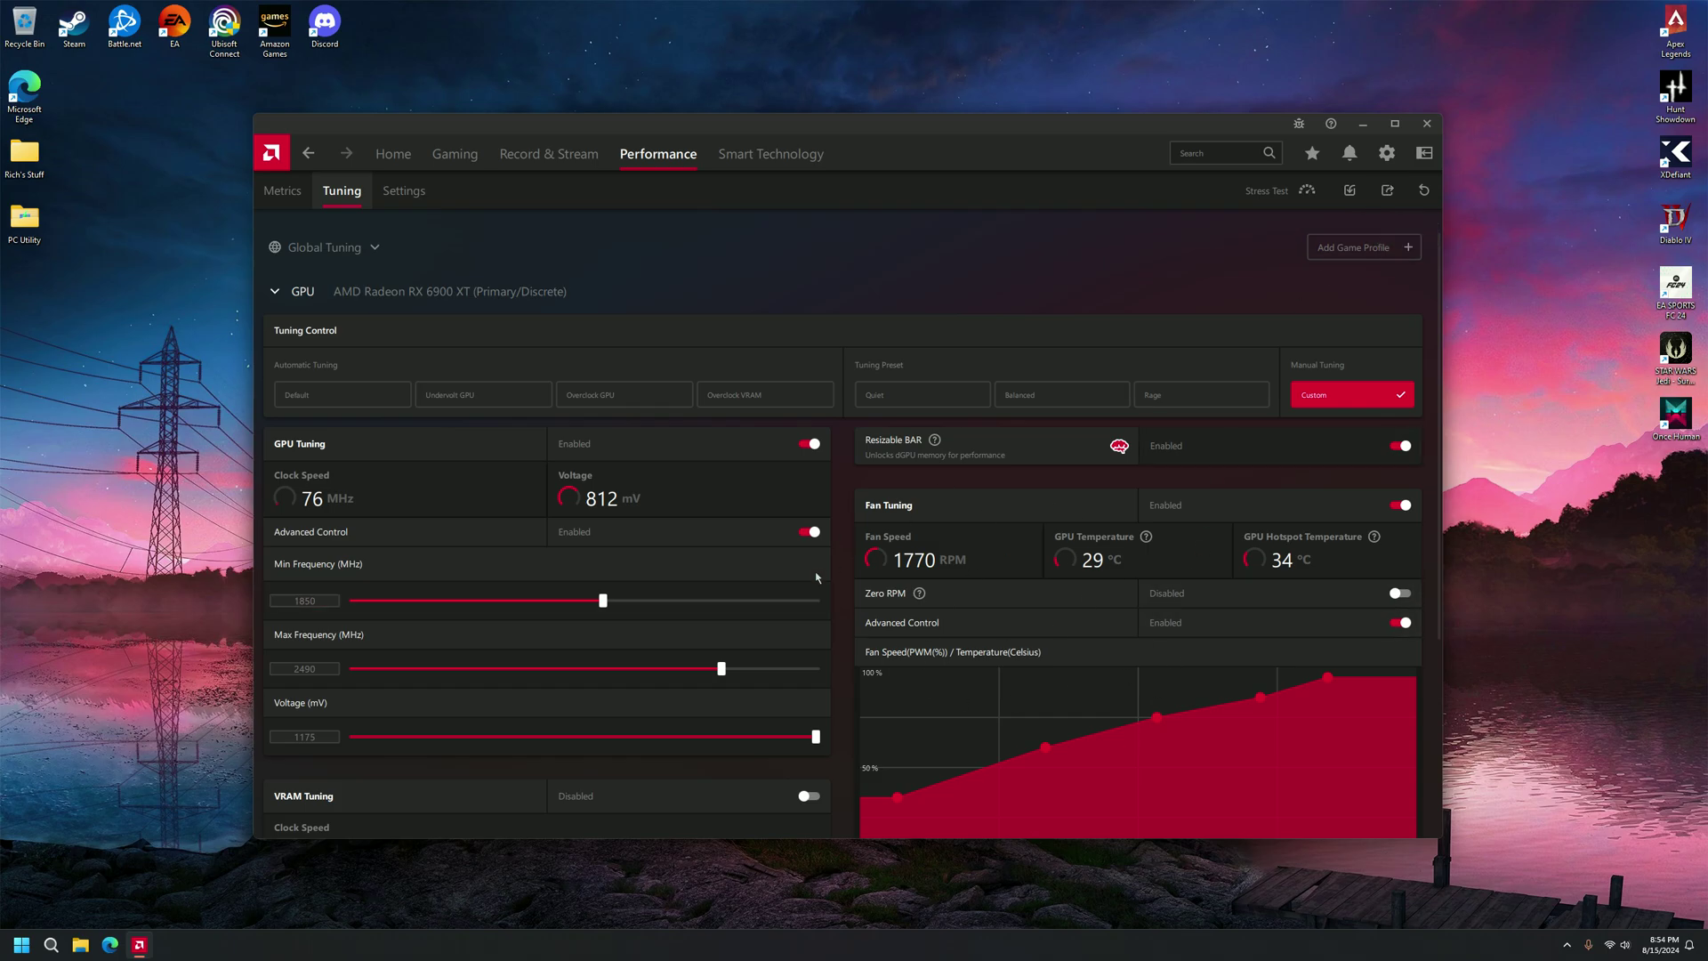
{"action": "double_click", "coordinate": [24, 157]}
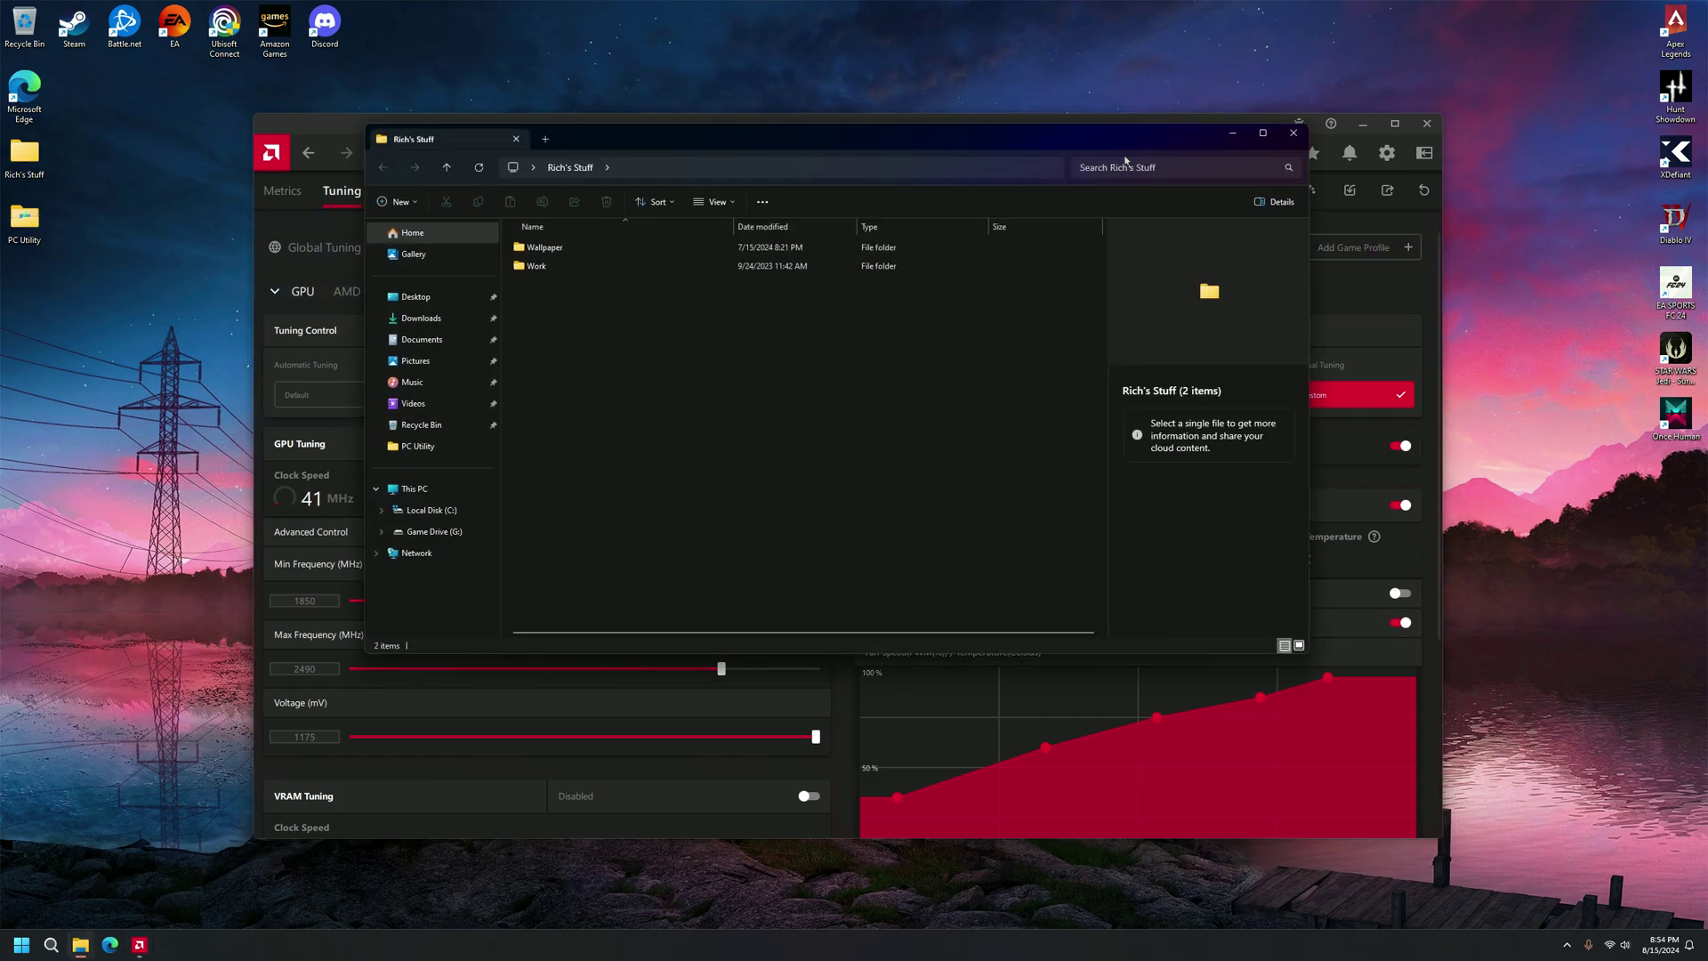
{"action": "left_click", "coordinate": [1292, 133]}
{"action": "double_click", "coordinate": [24, 220]}
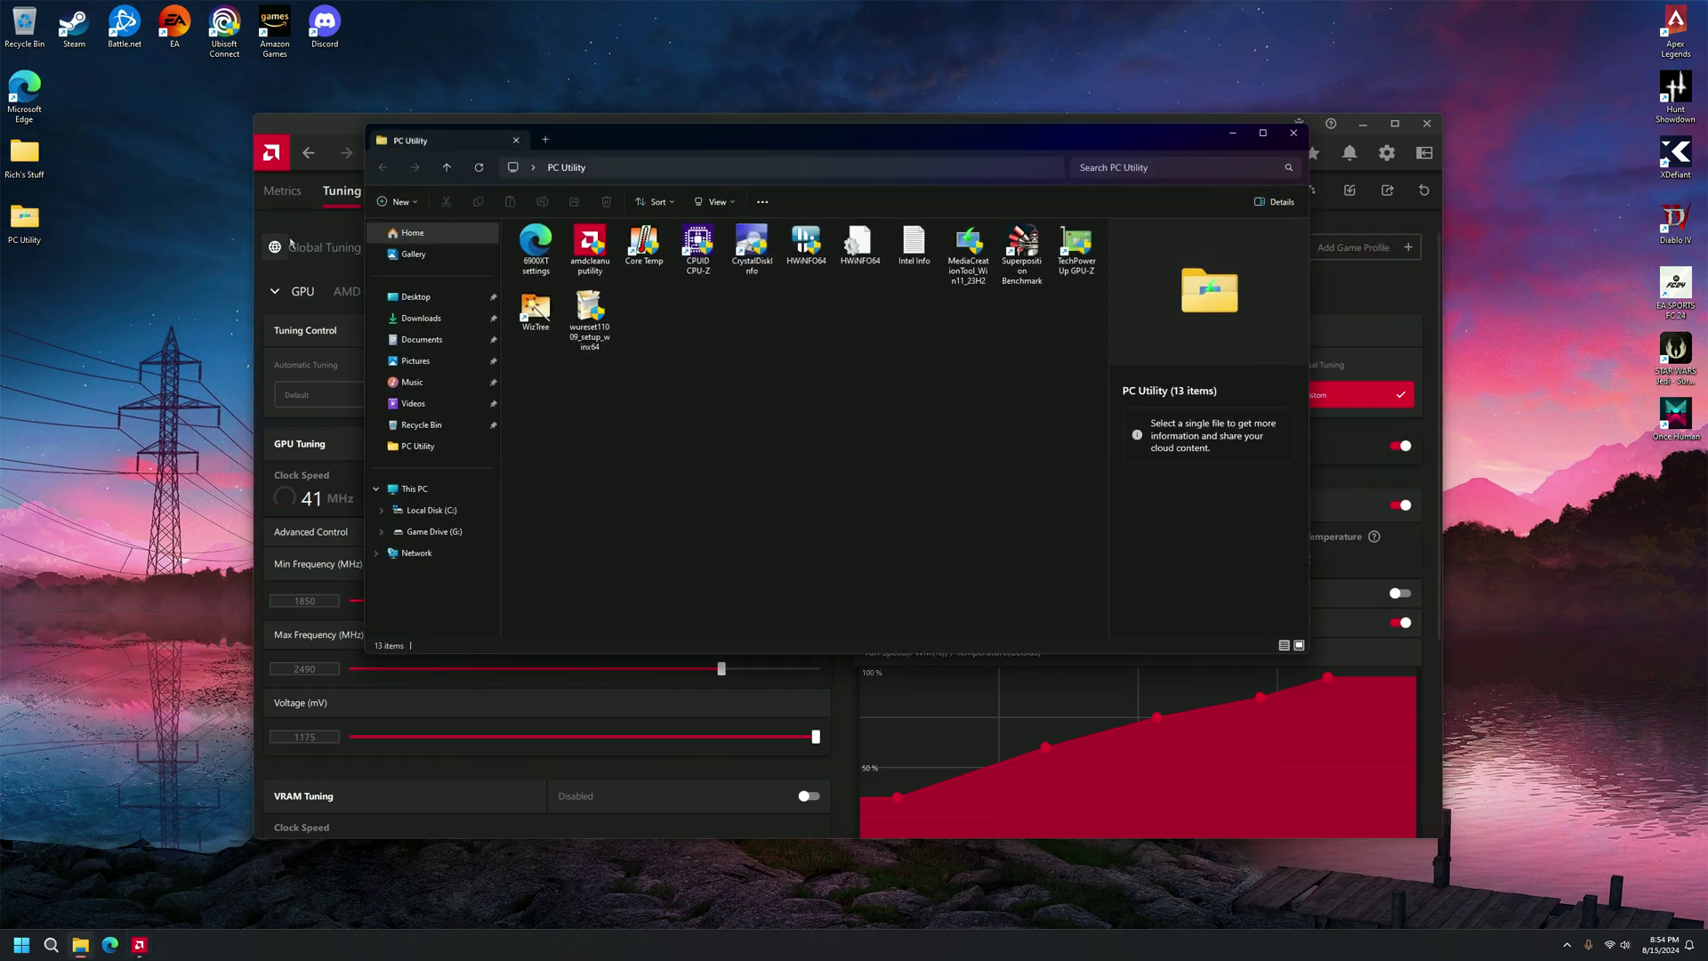
{"action": "left_click", "coordinate": [535, 250]}
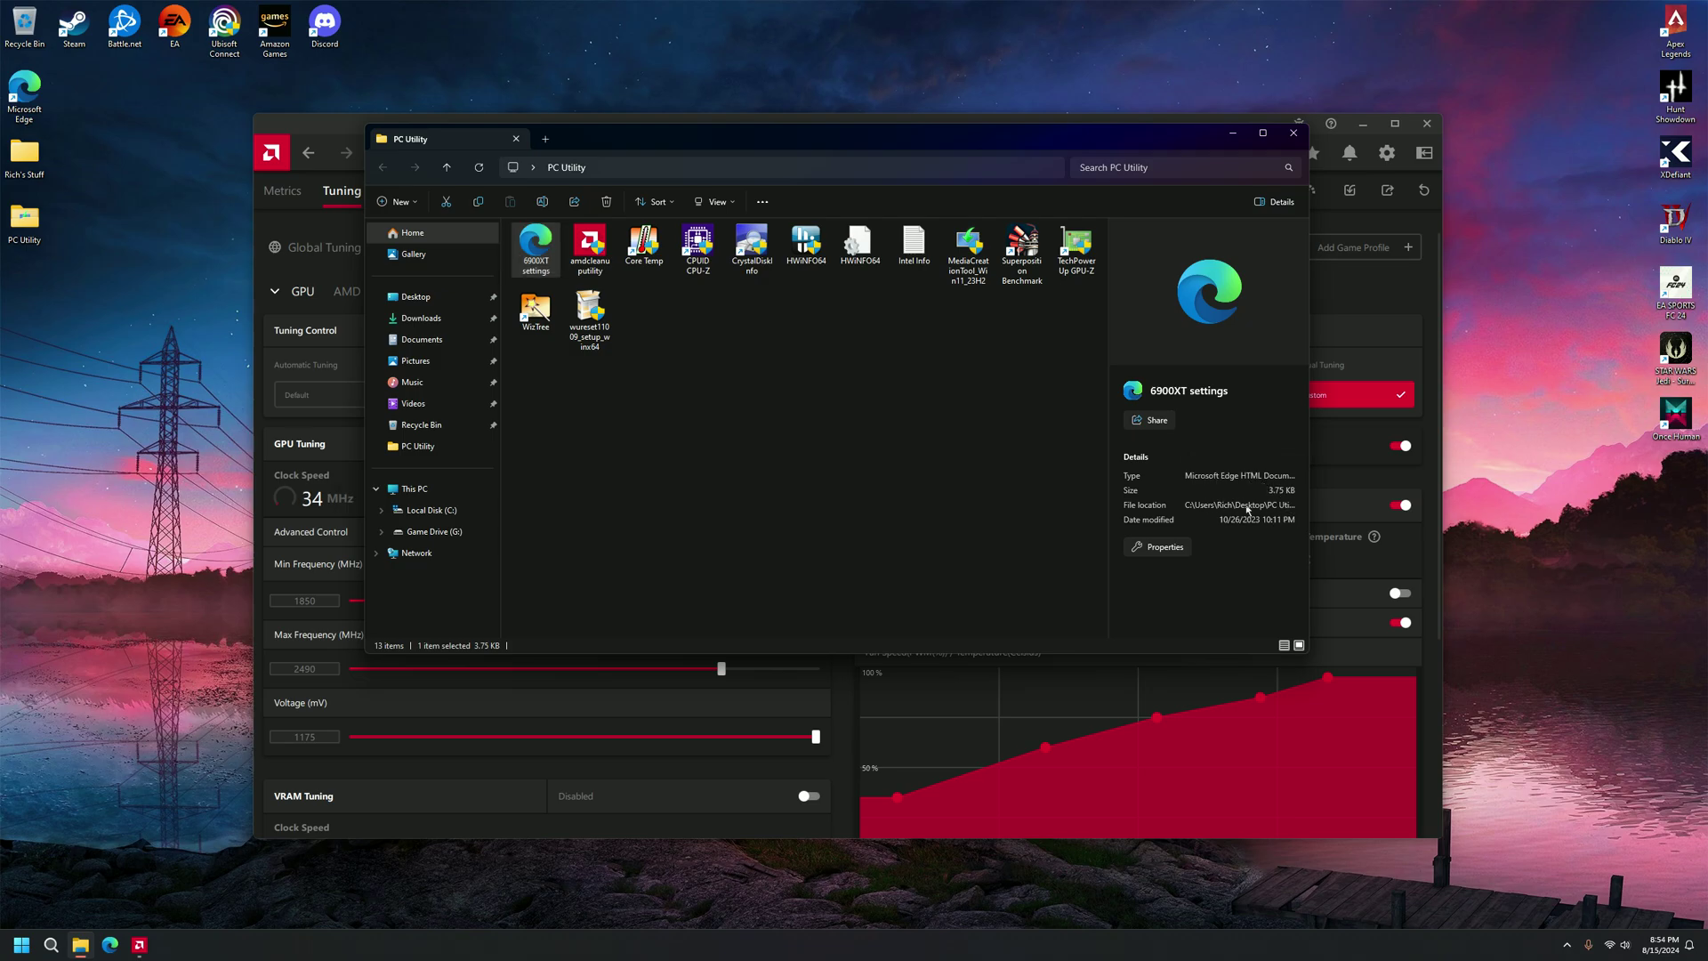
{"action": "left_click", "coordinate": [1293, 132]}
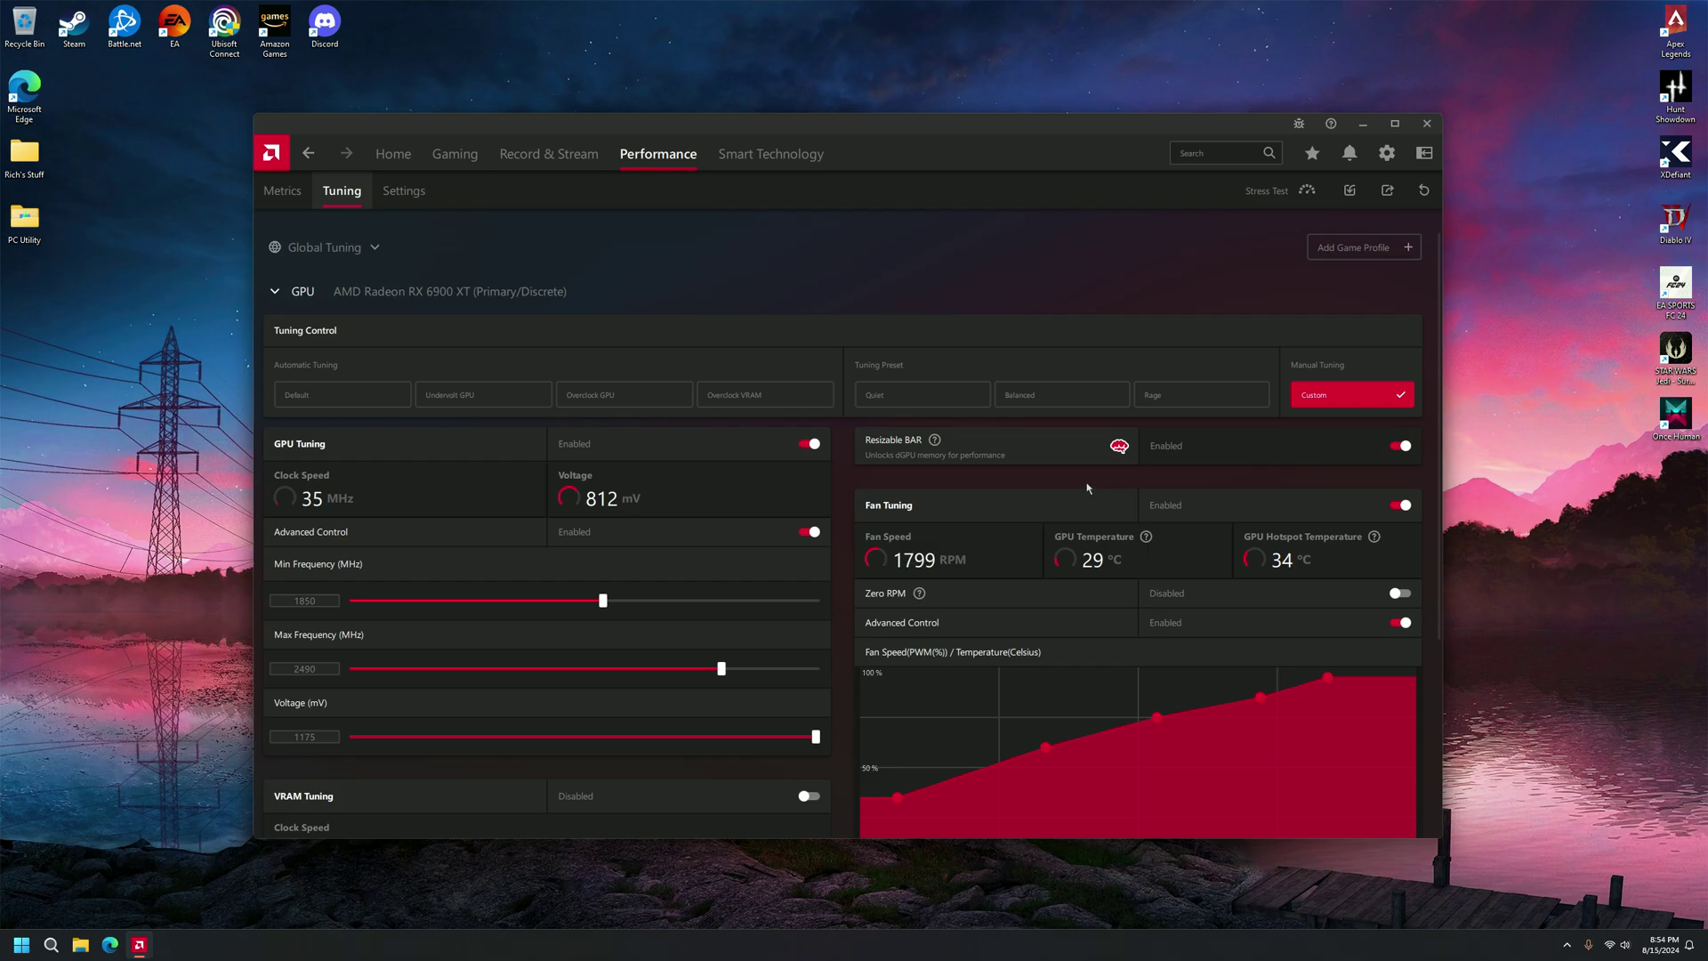
{"action": "left_click", "coordinate": [1351, 154]}
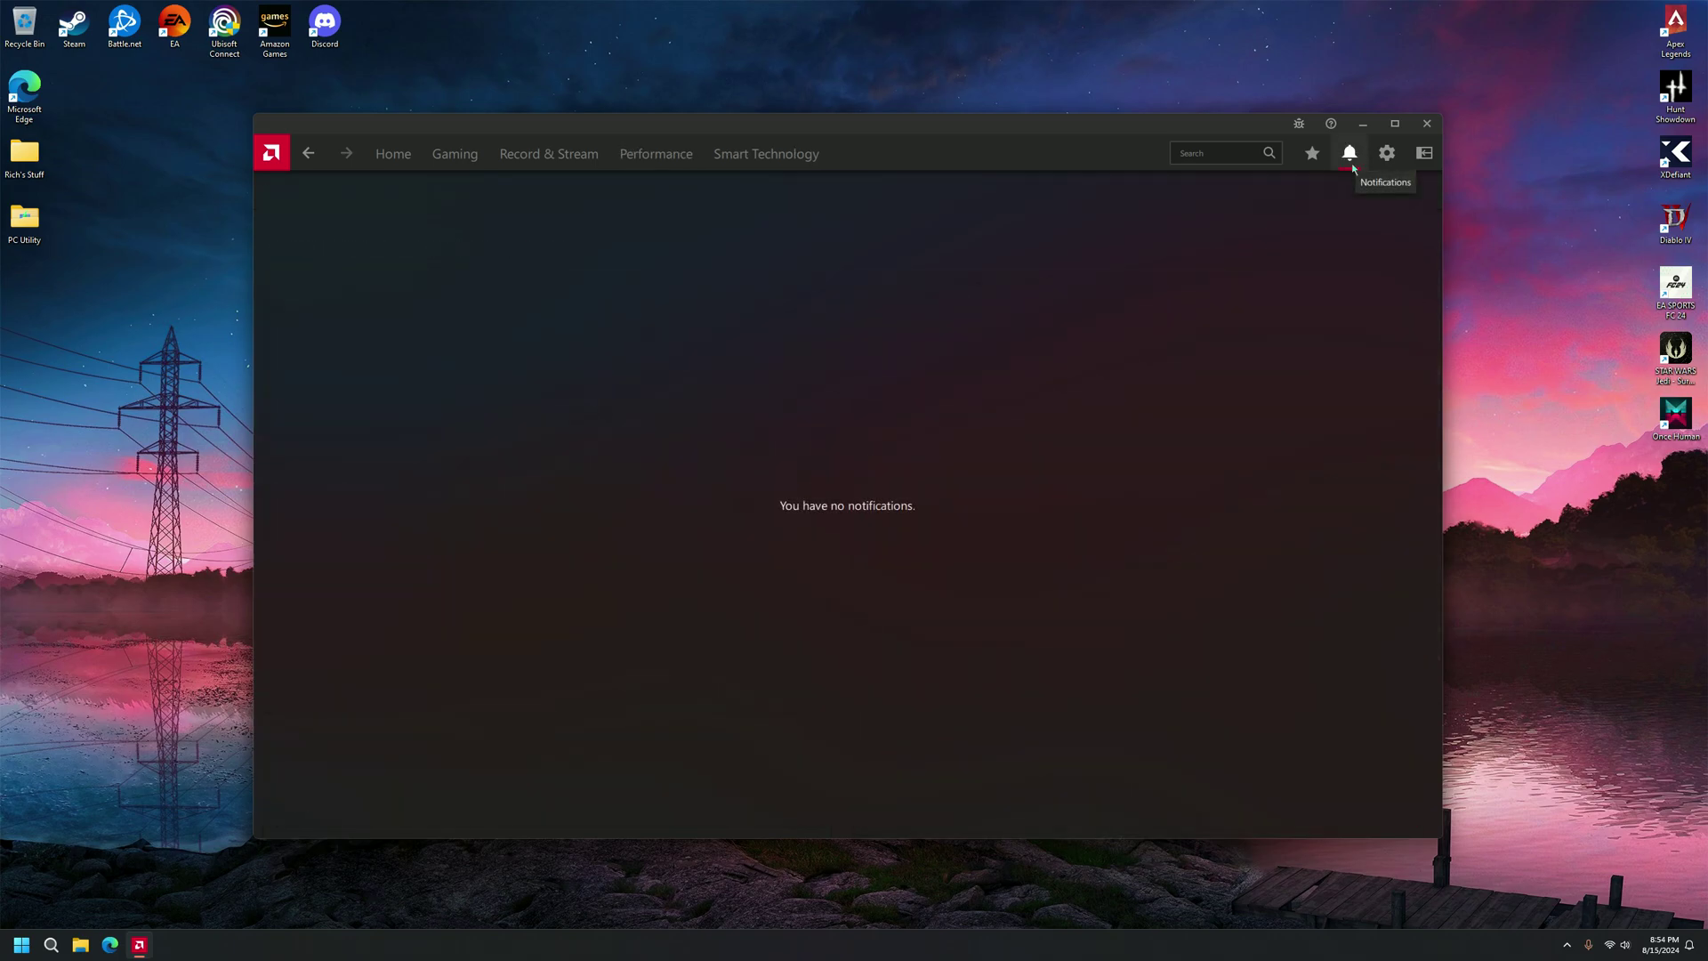
{"action": "left_click", "coordinate": [1385, 157]}
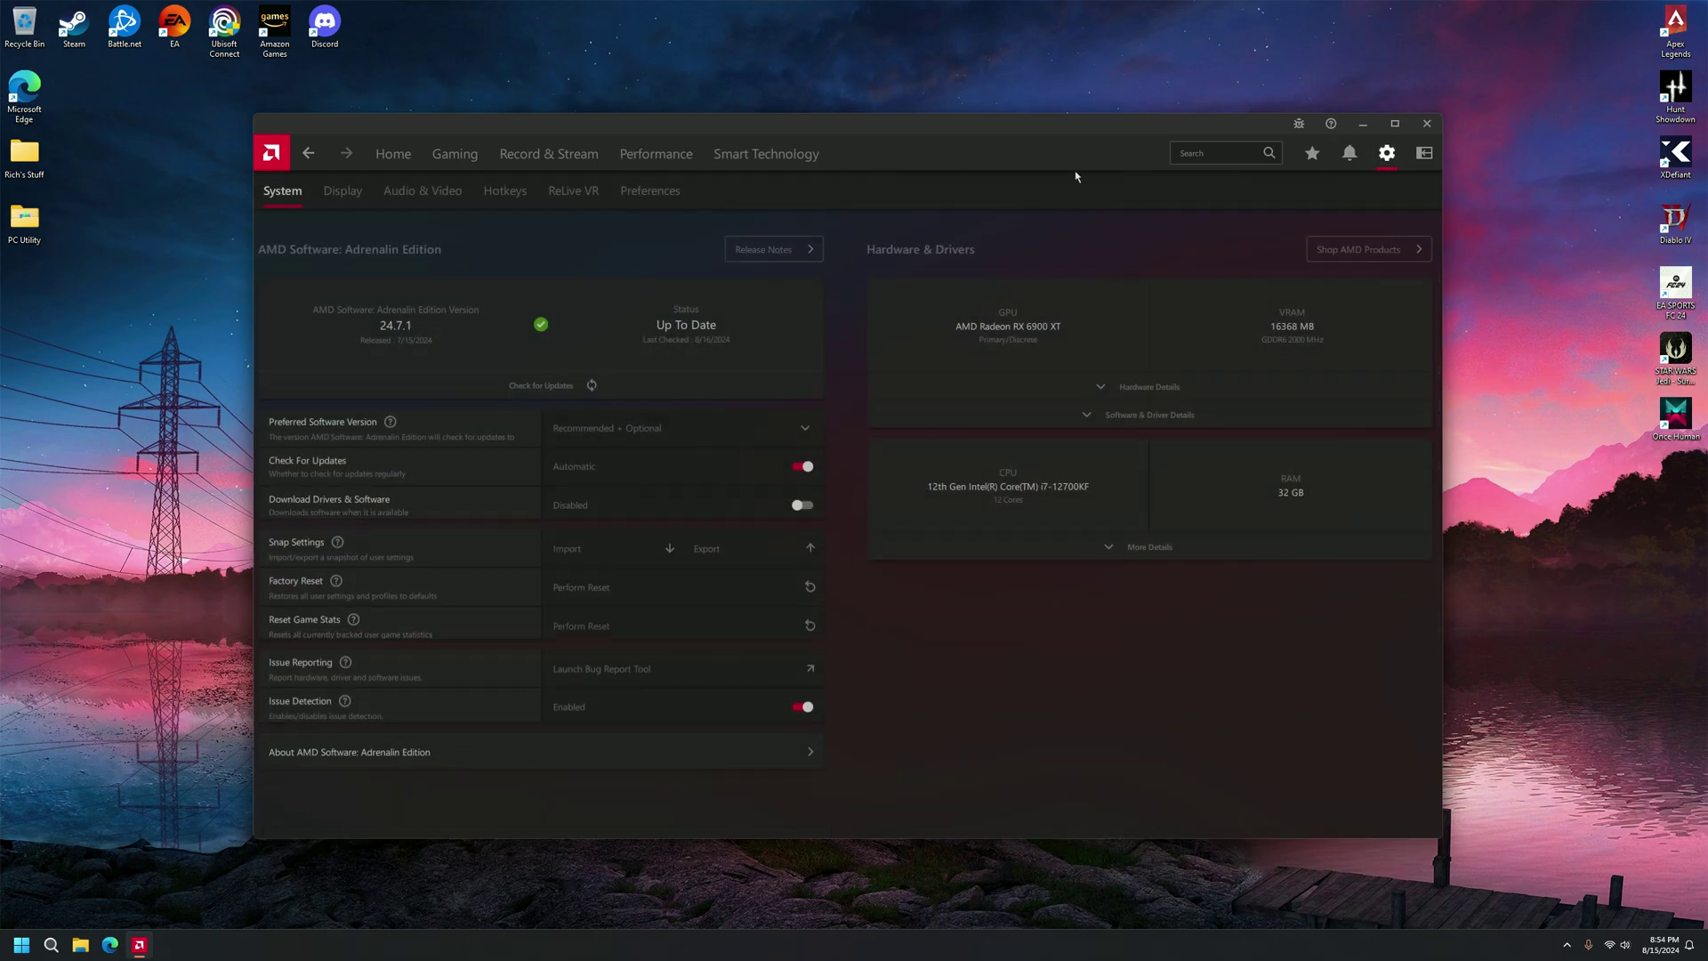
{"action": "left_click", "coordinate": [642, 160]}
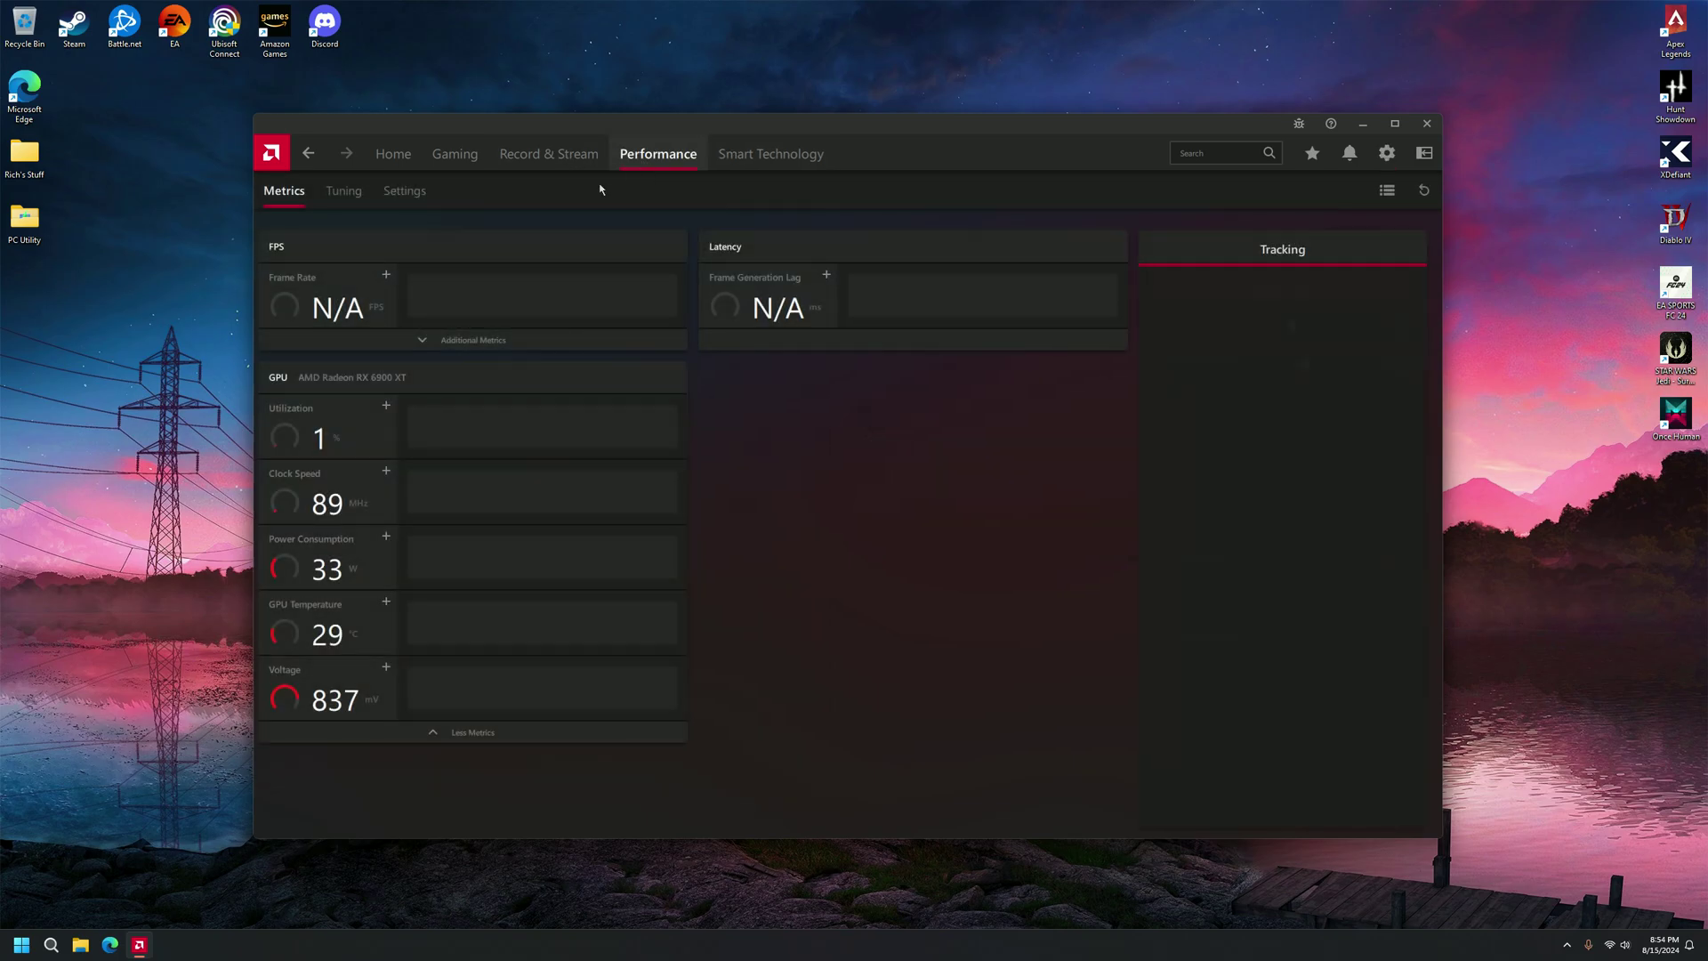
{"action": "left_click", "coordinate": [342, 190]}
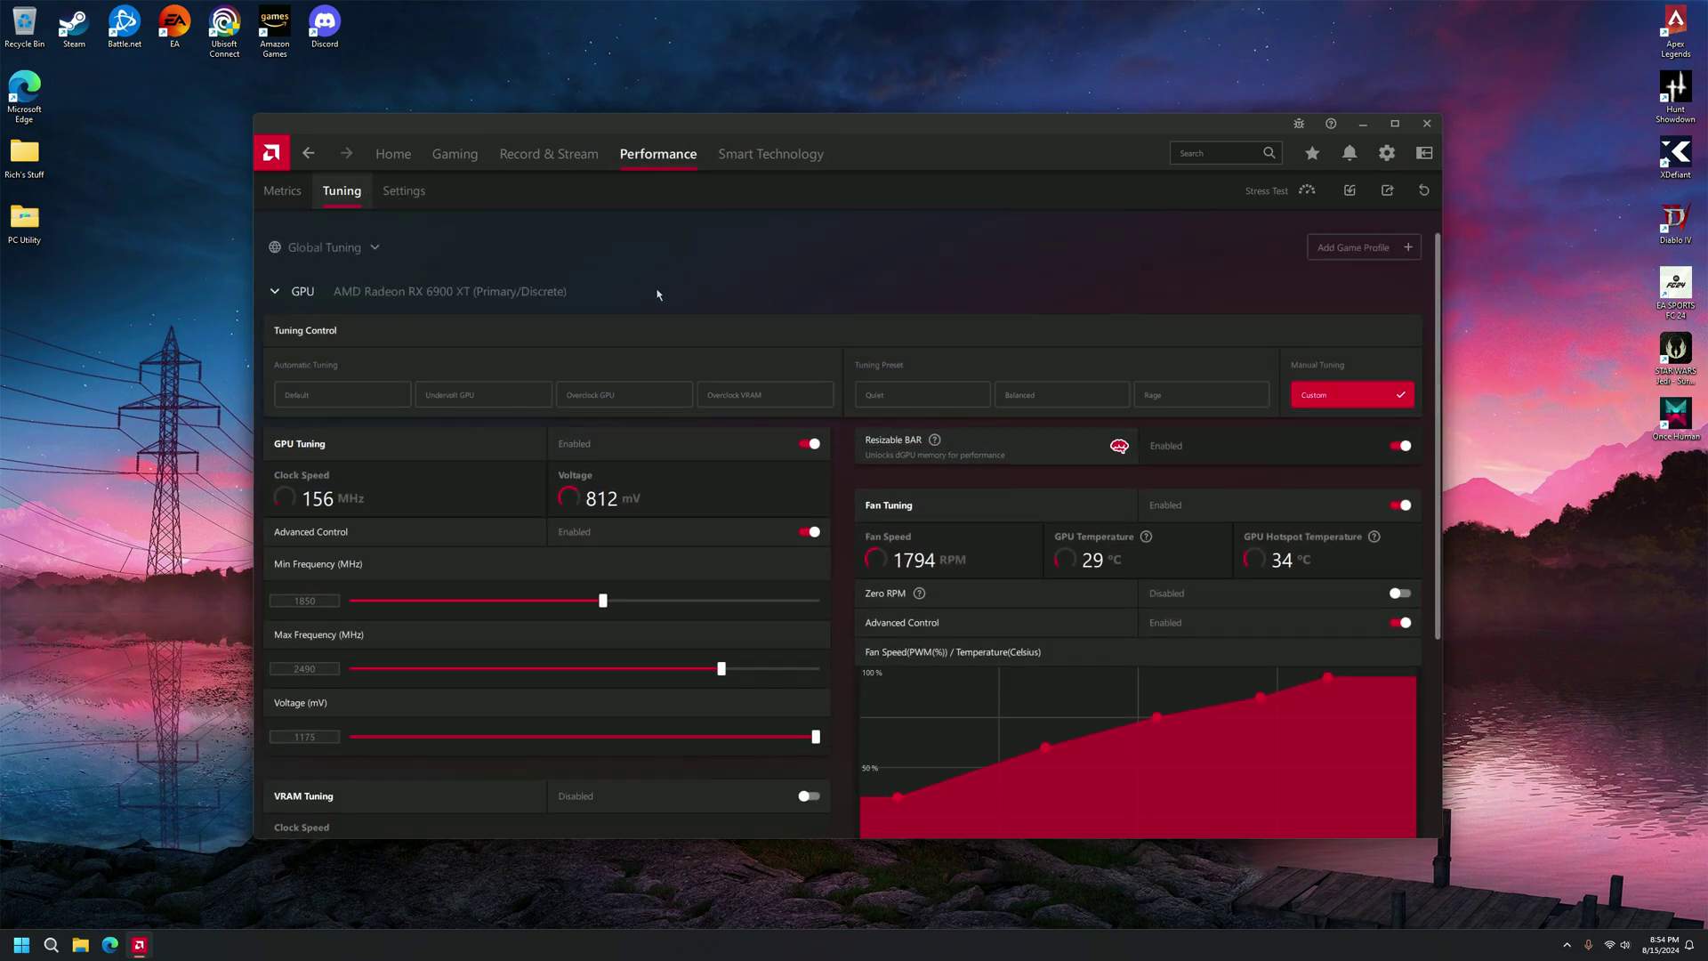
{"action": "scroll", "coordinate": [786, 479], "scroll_direction": "down", "scroll_amount": 3}
{"action": "scroll", "coordinate": [1053, 547], "scroll_direction": "down", "scroll_amount": 2}
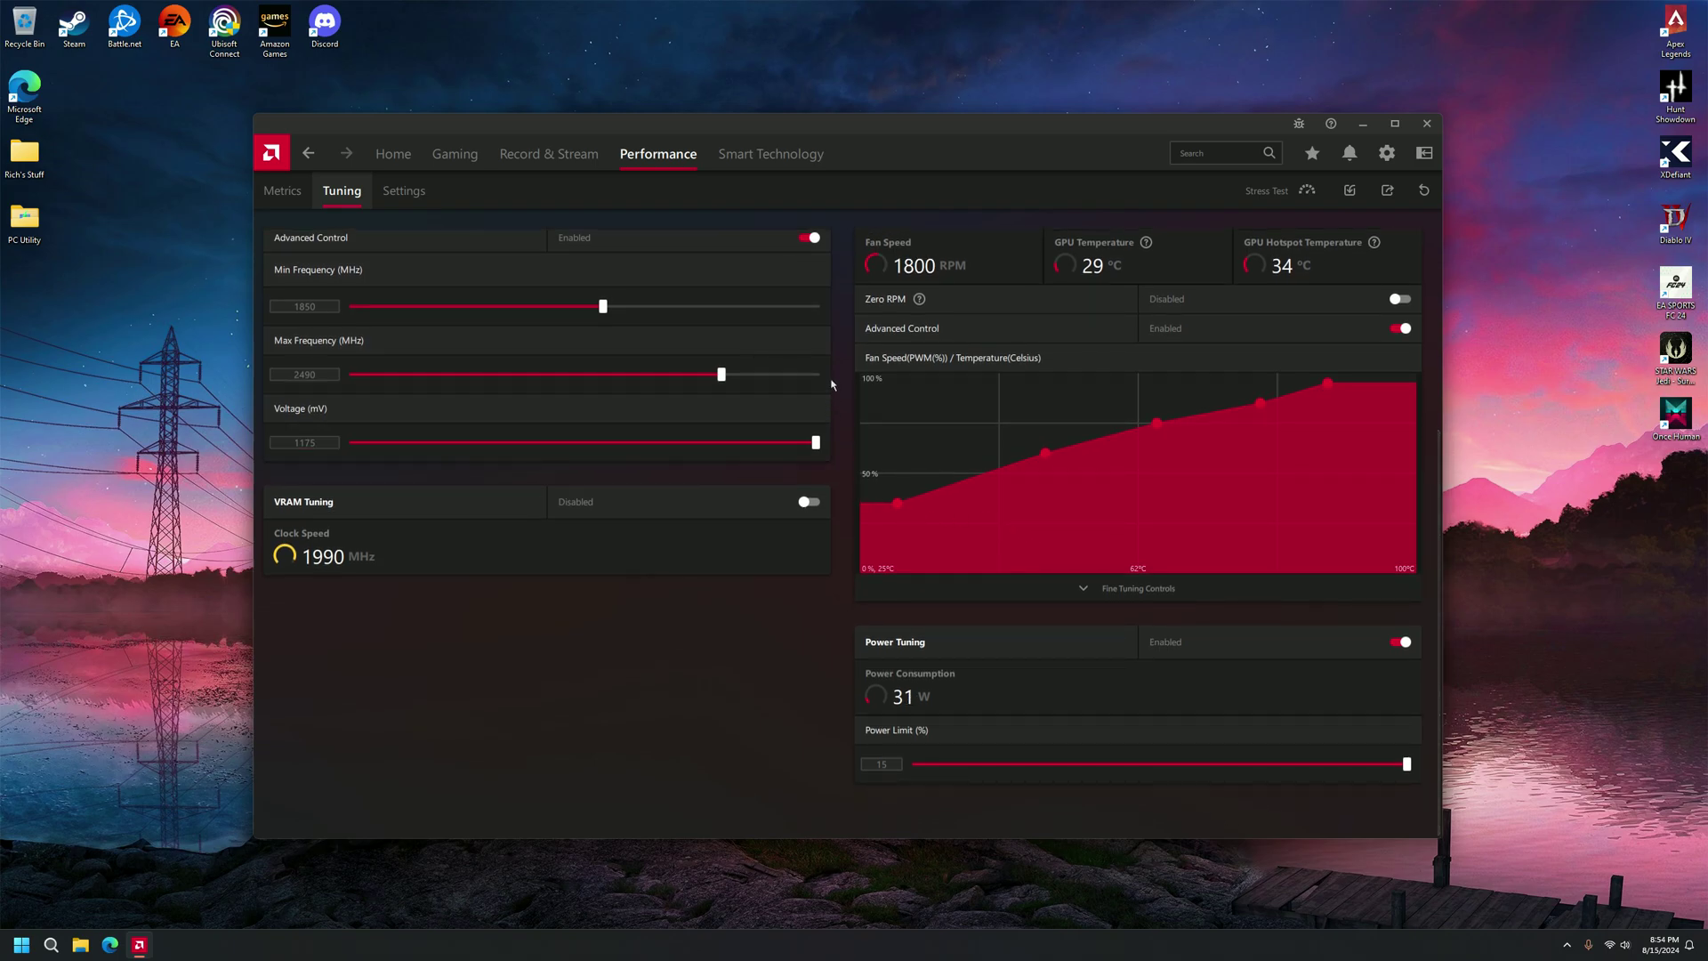
{"action": "scroll", "coordinate": [867, 407], "scroll_direction": "up", "scroll_amount": 5}
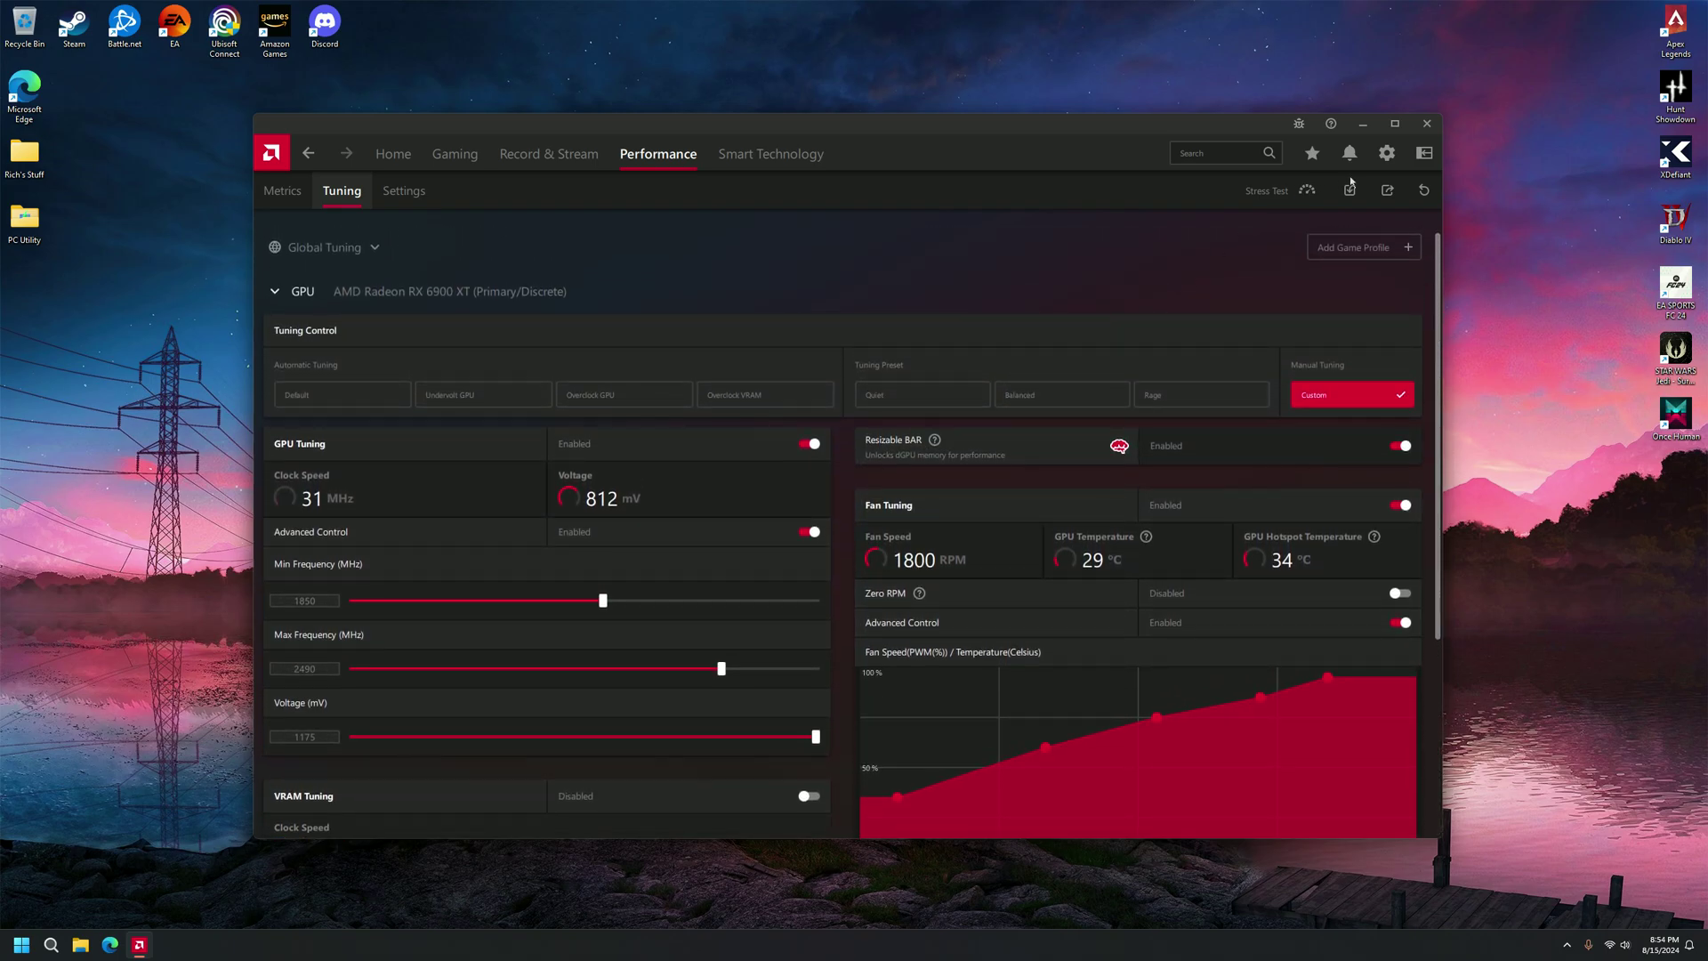
{"action": "left_click", "coordinate": [1348, 197]}
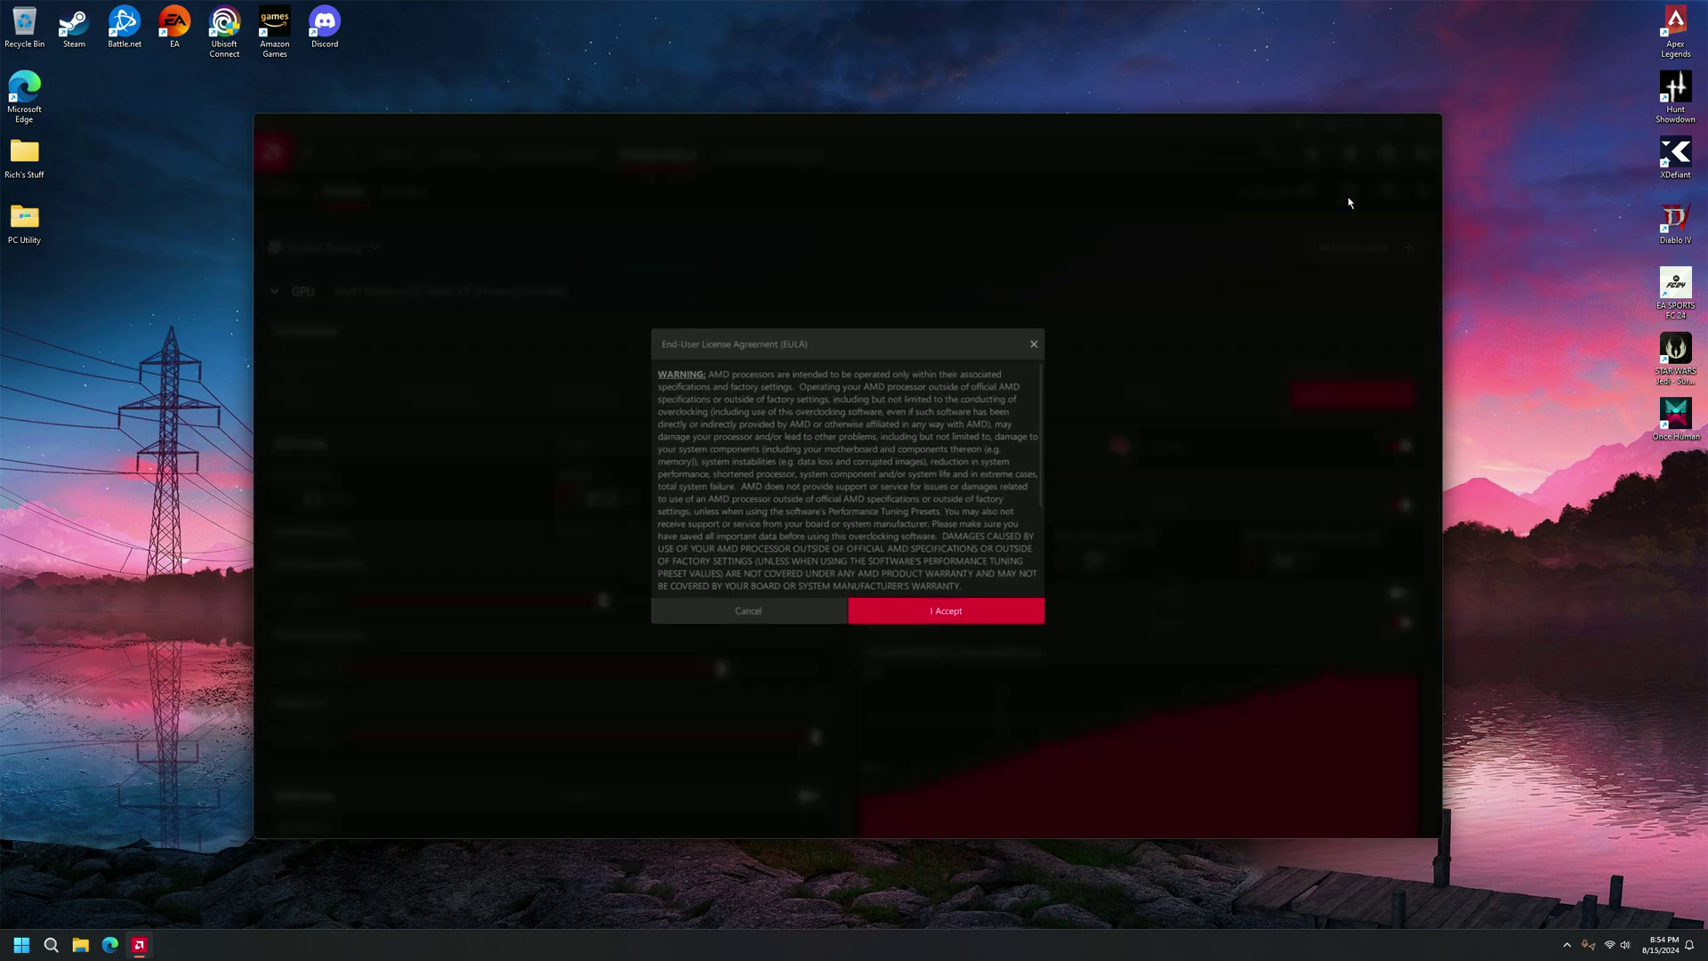
{"action": "left_click", "coordinate": [1006, 603]}
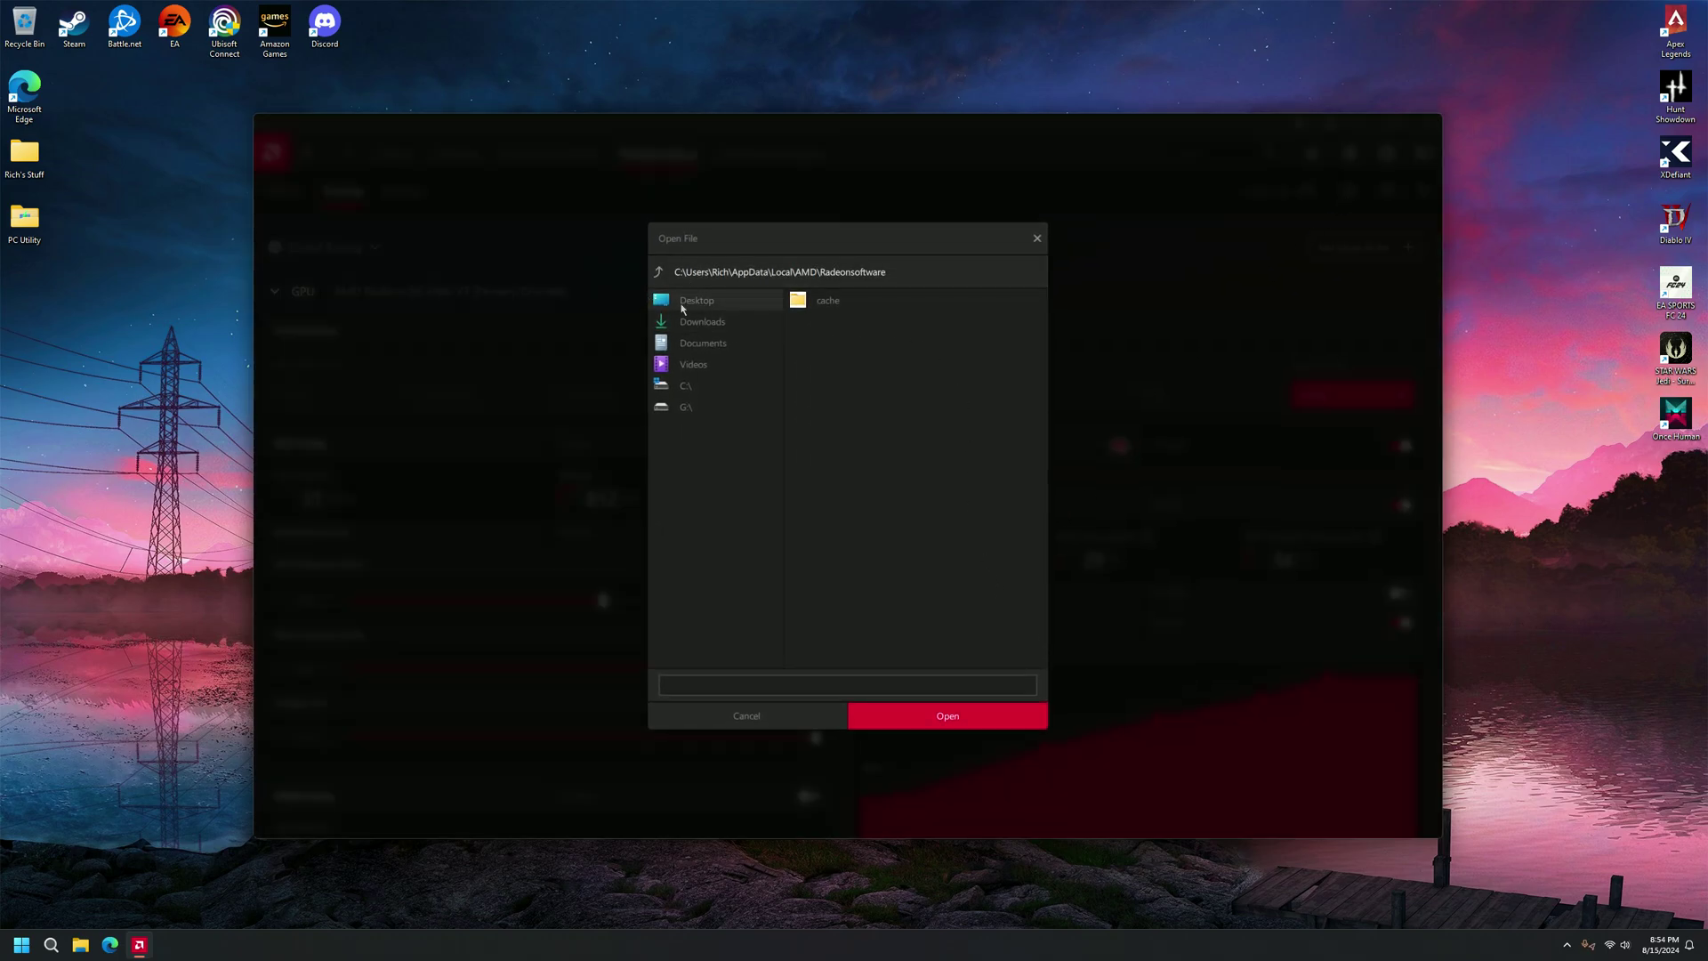
{"action": "left_click", "coordinate": [706, 308]}
{"action": "double_click", "coordinate": [842, 304]}
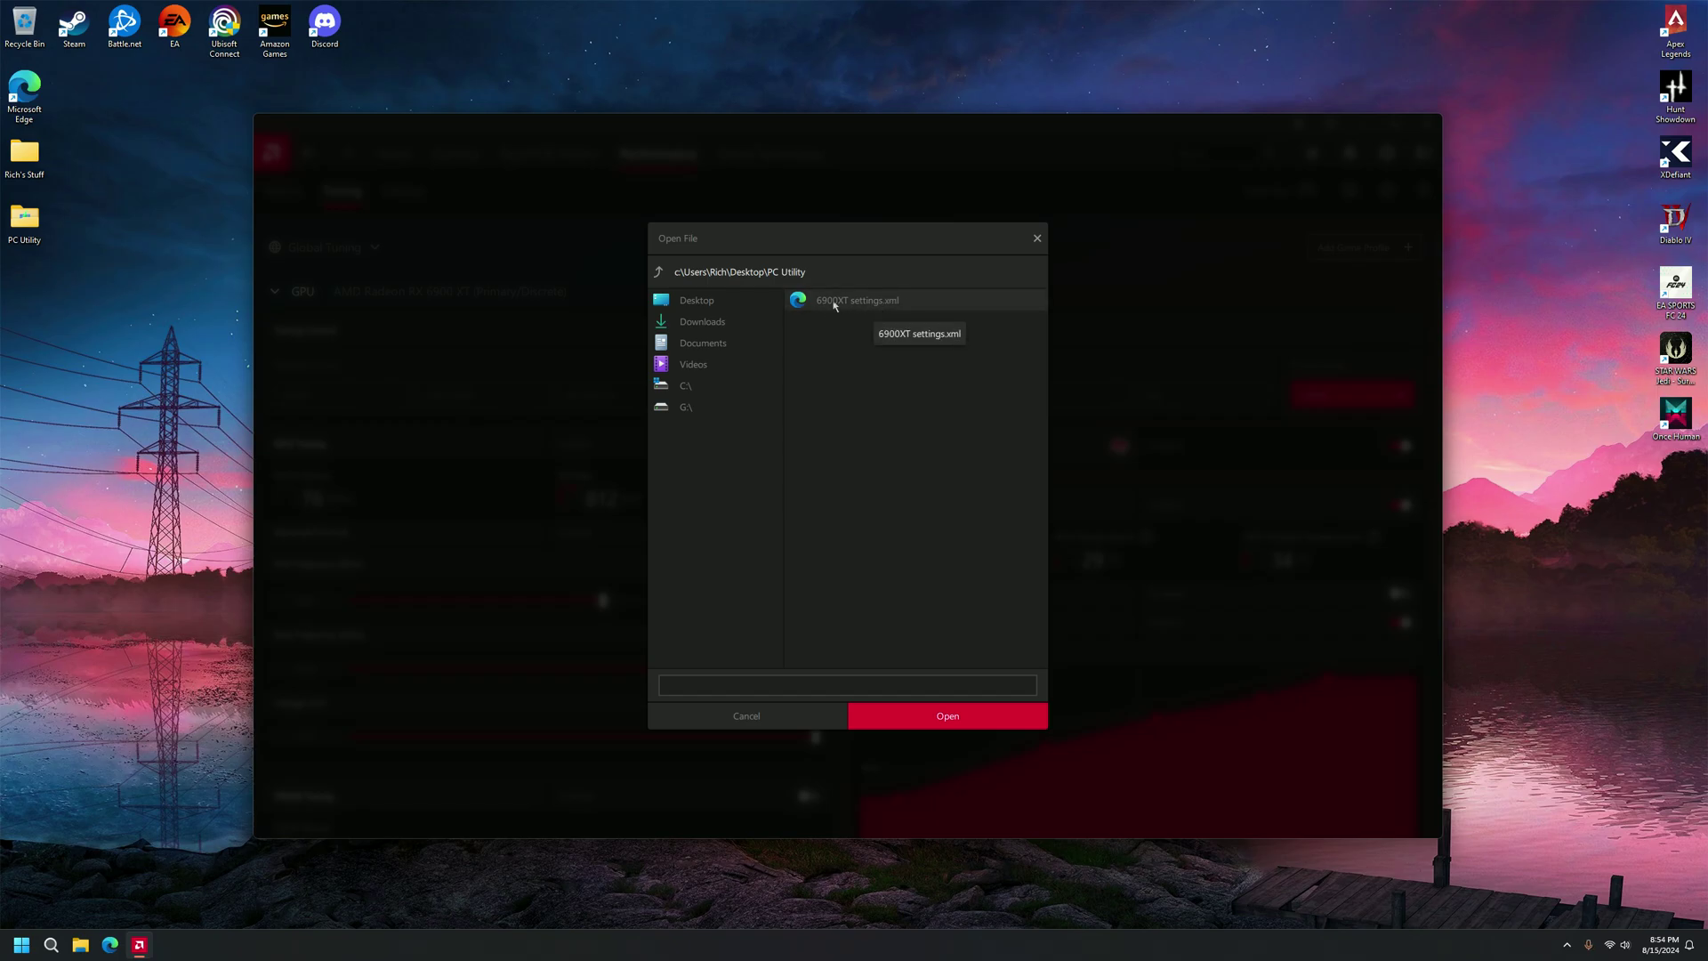
{"action": "left_click", "coordinate": [788, 725]}
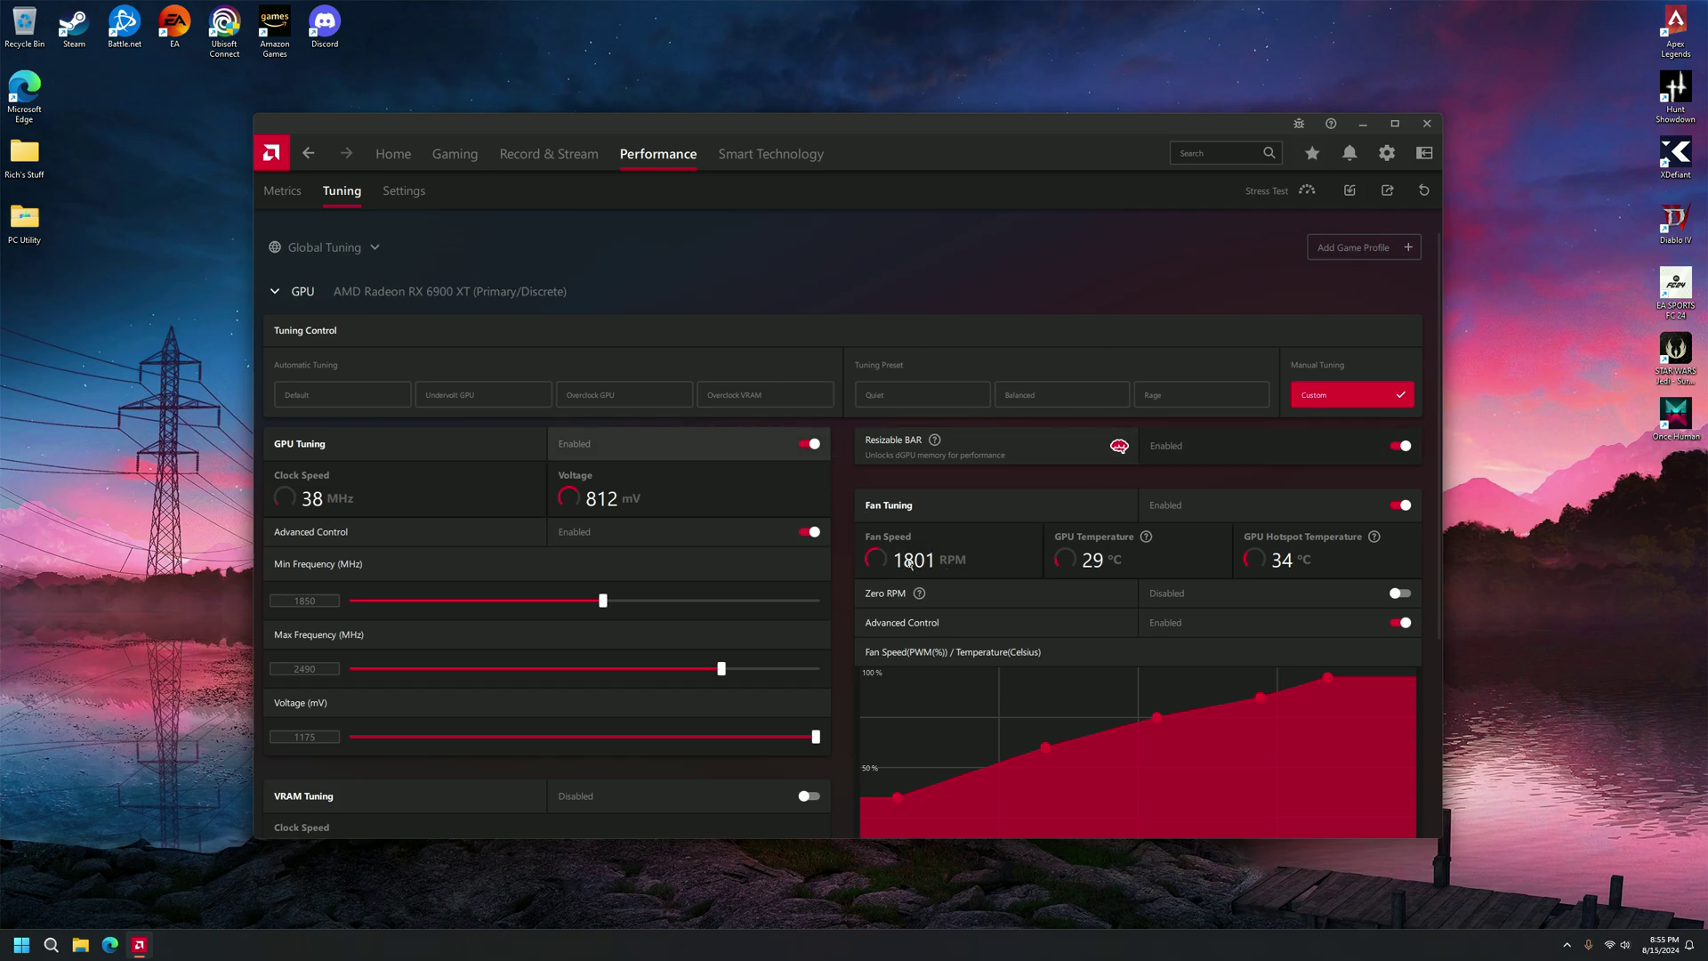
Step: Leave the Tuning page for the Home overview of games, capture controls and driver status
{"action": "left_click", "coordinate": [396, 153]}
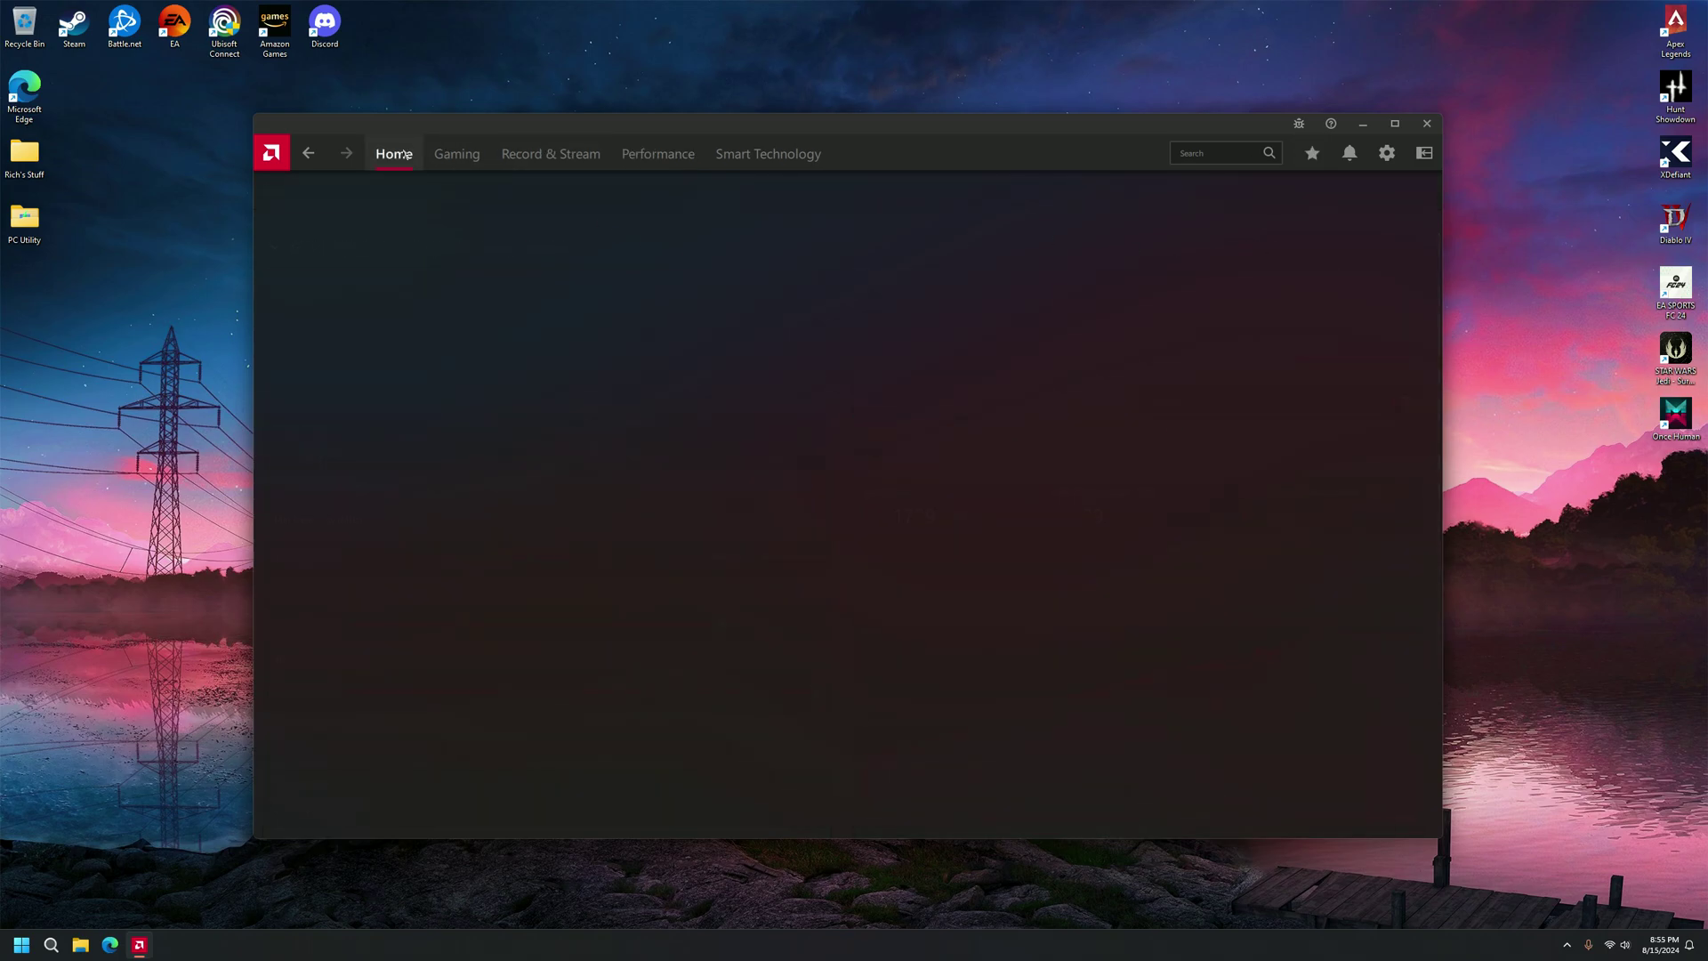